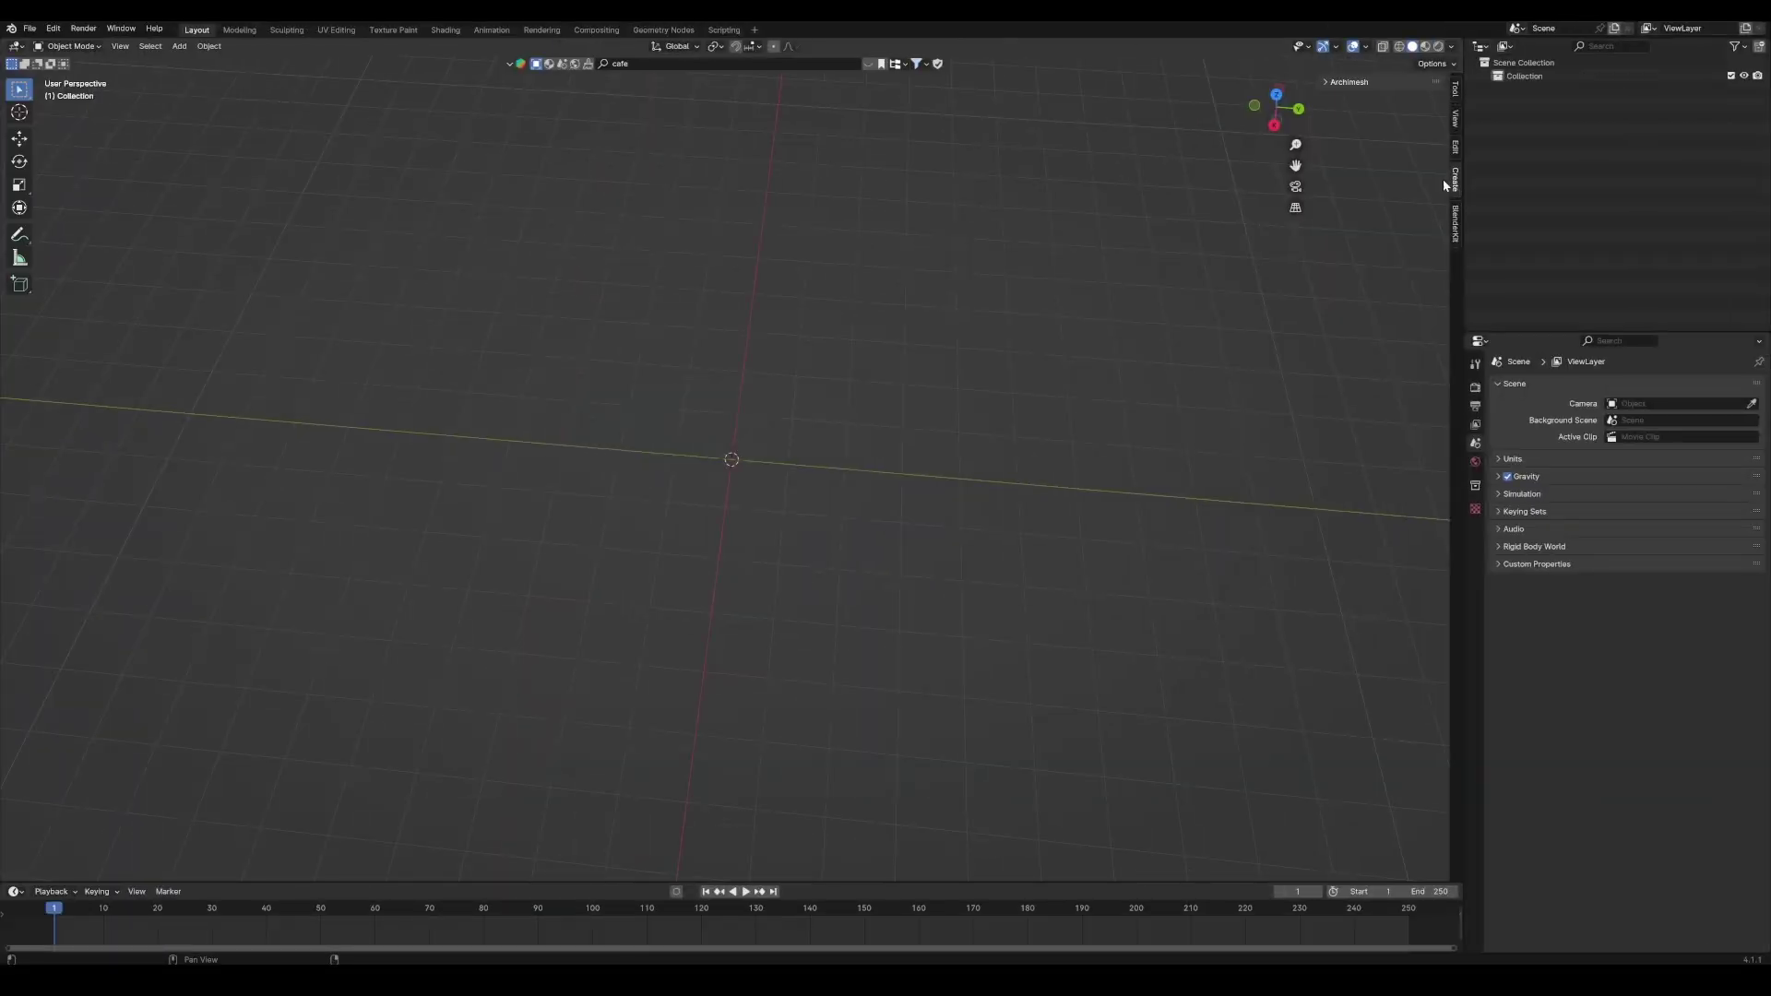
Create an Archimesh room from the sidebar and raise it to three closed walls.
click(1321, 84)
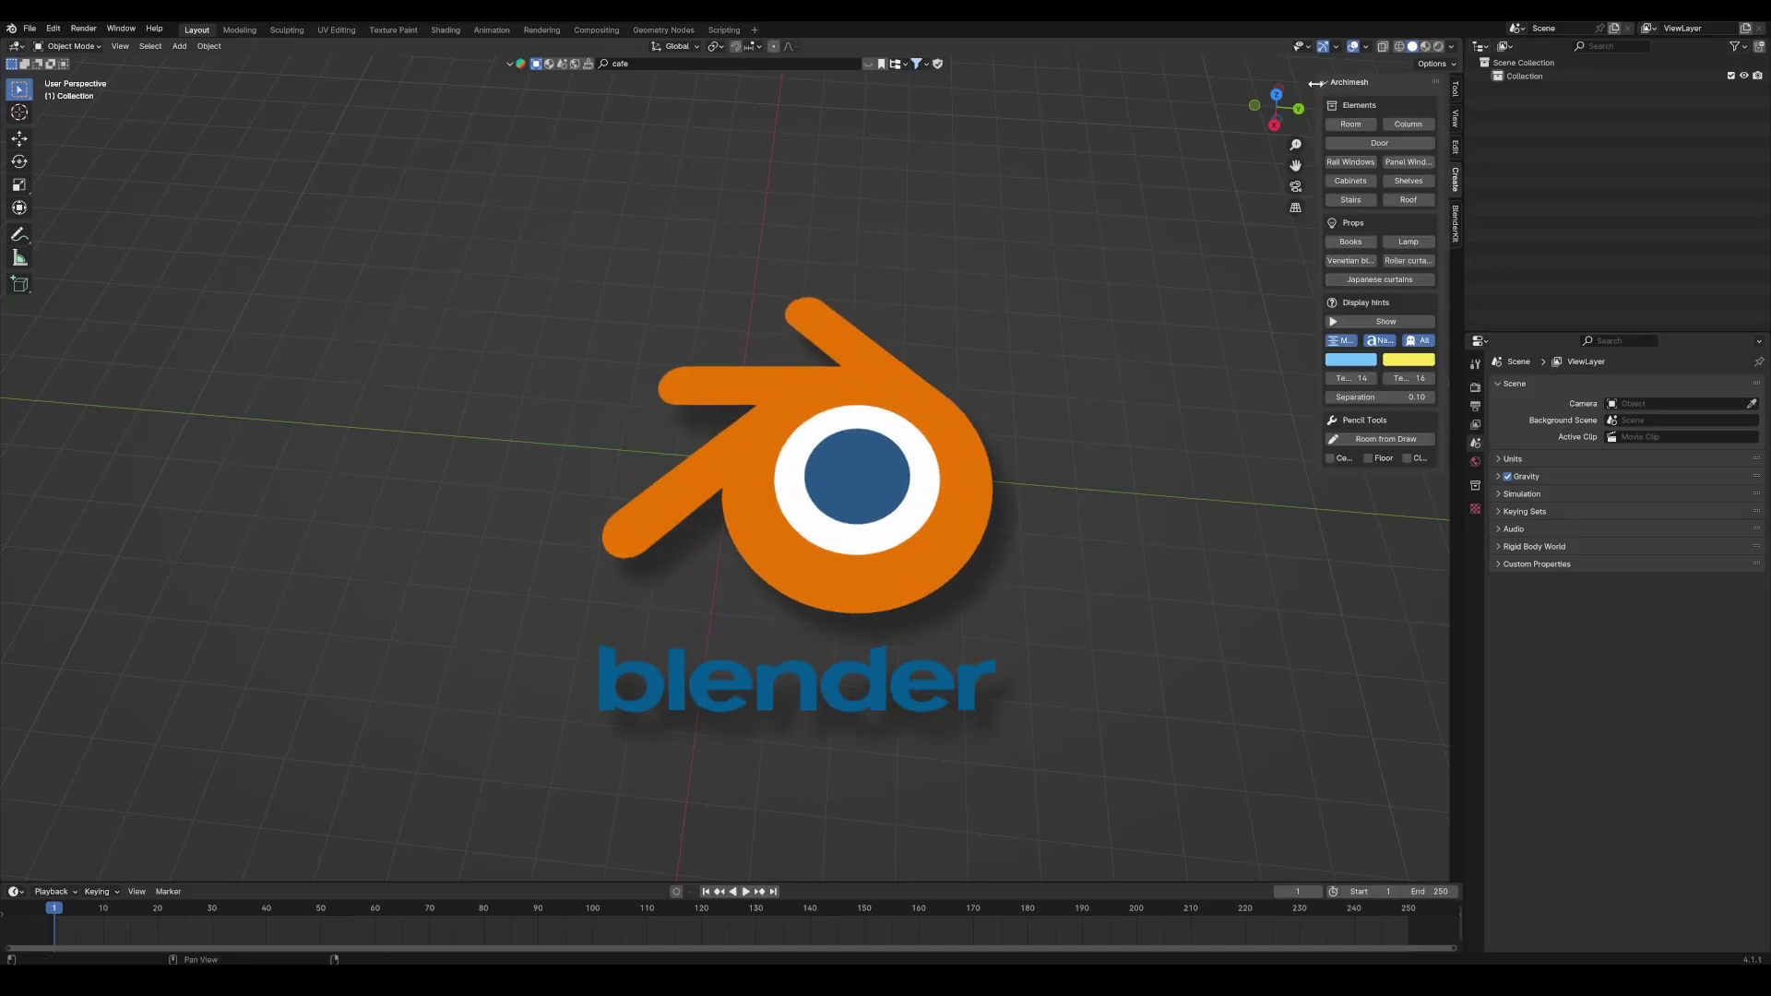
drag(1322, 106, 1139, 107)
click(1220, 124)
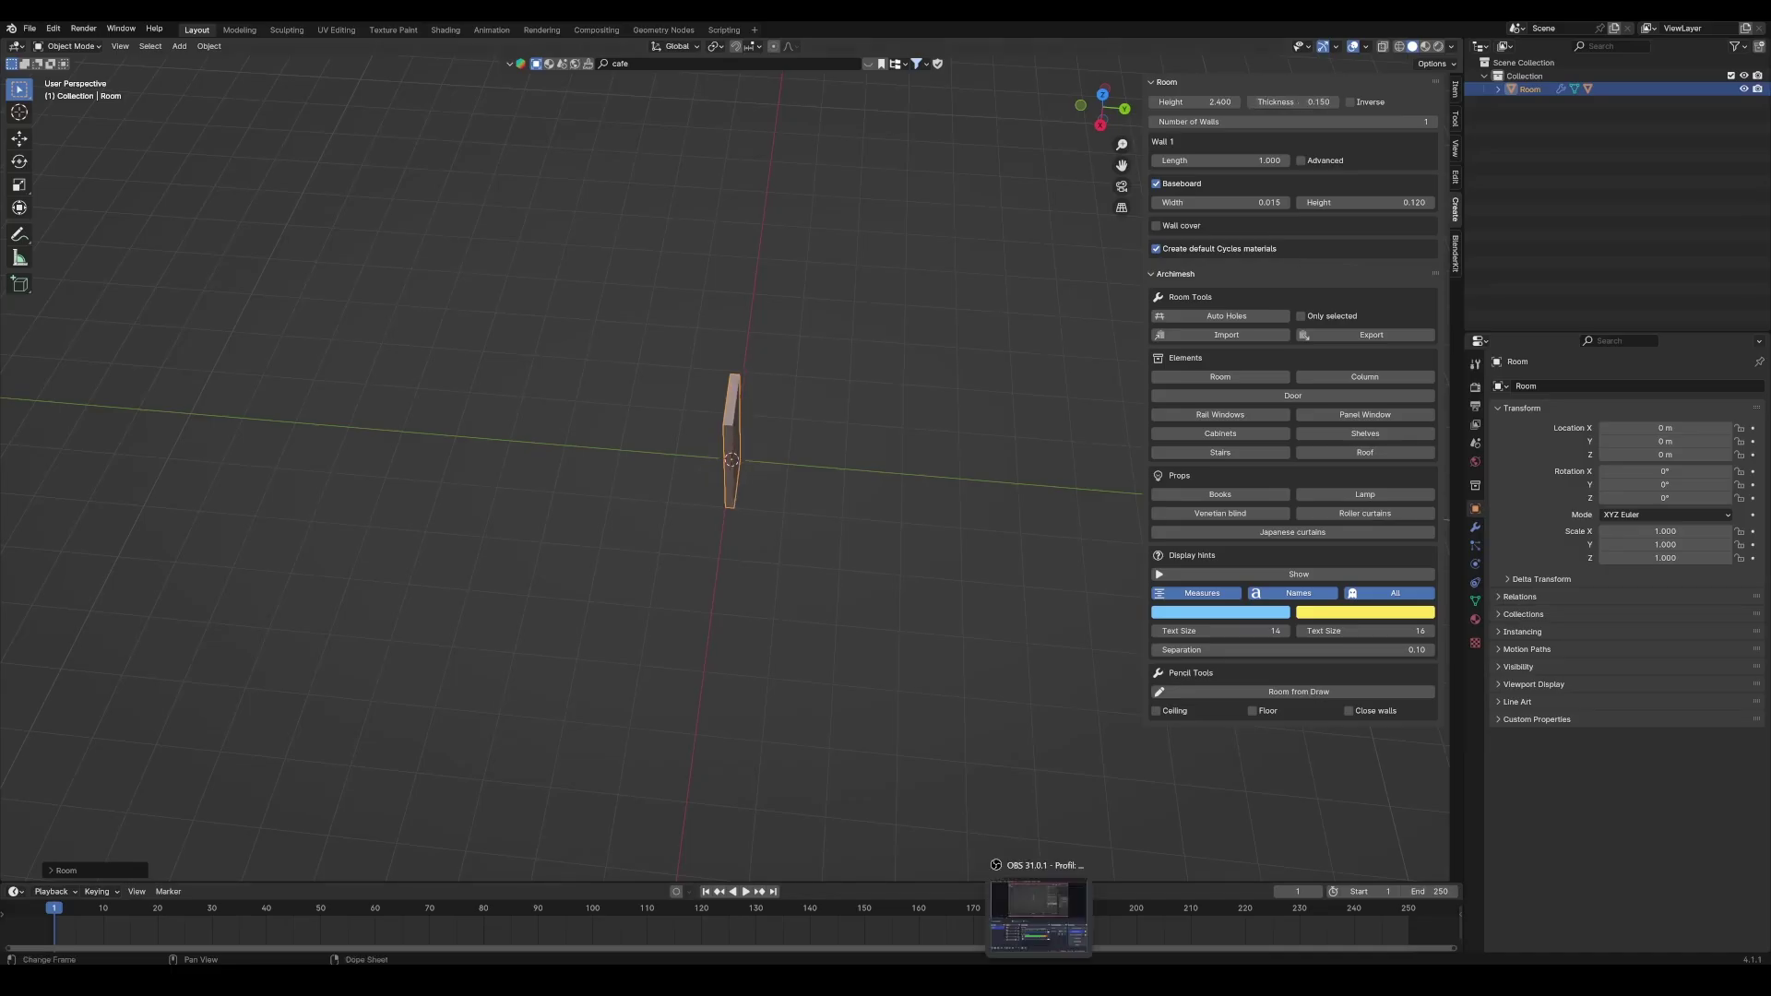
mouse_move(915, 543)
middle_down()
mouse_move(837, 555)
mouse_move(843, 567)
middle_up()
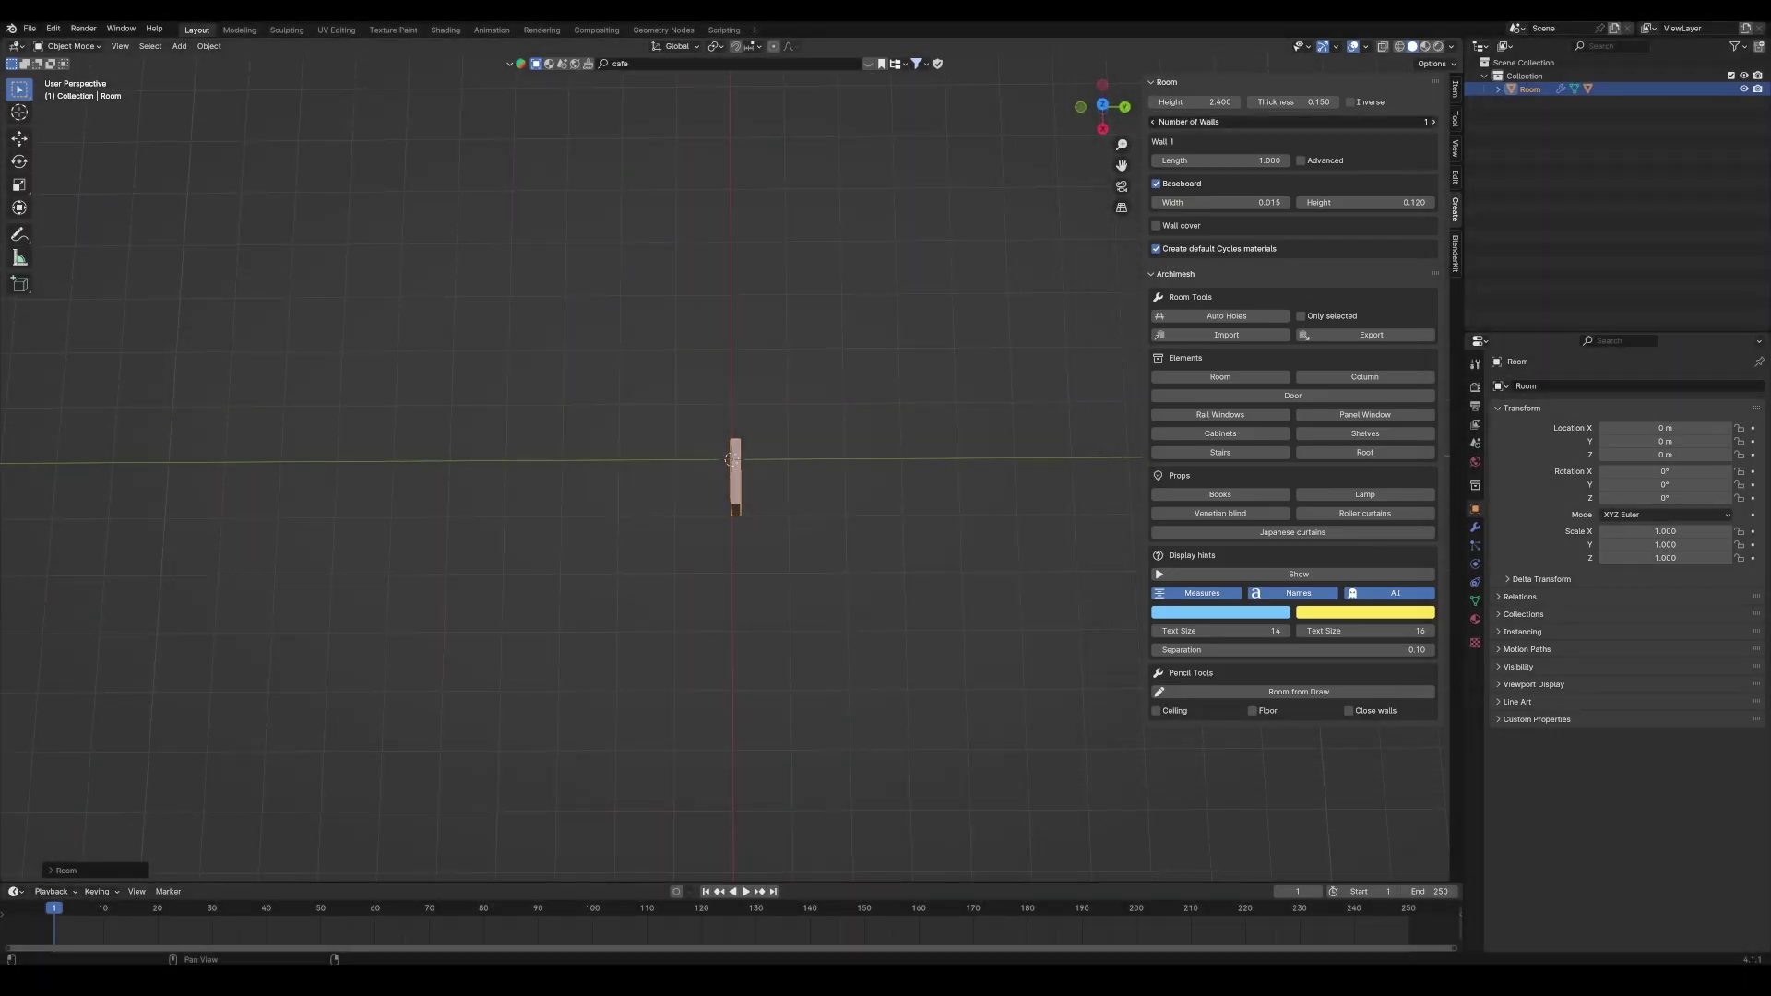
click(1429, 122)
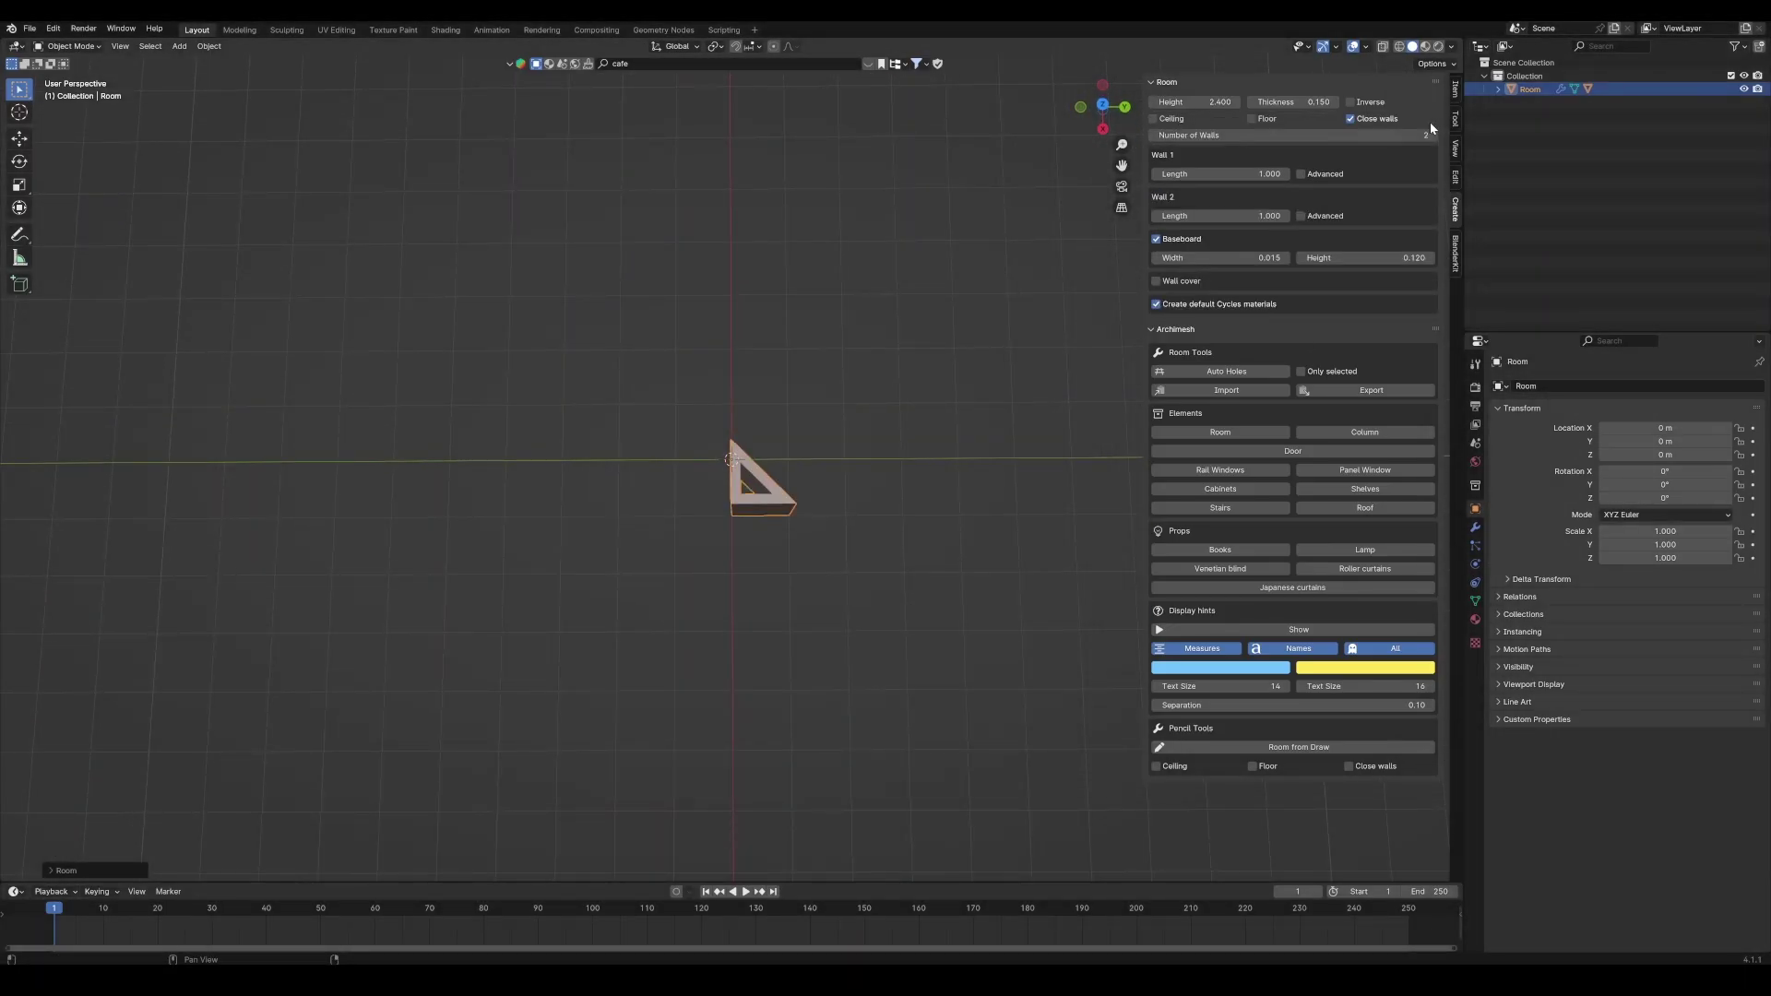
click(1434, 138)
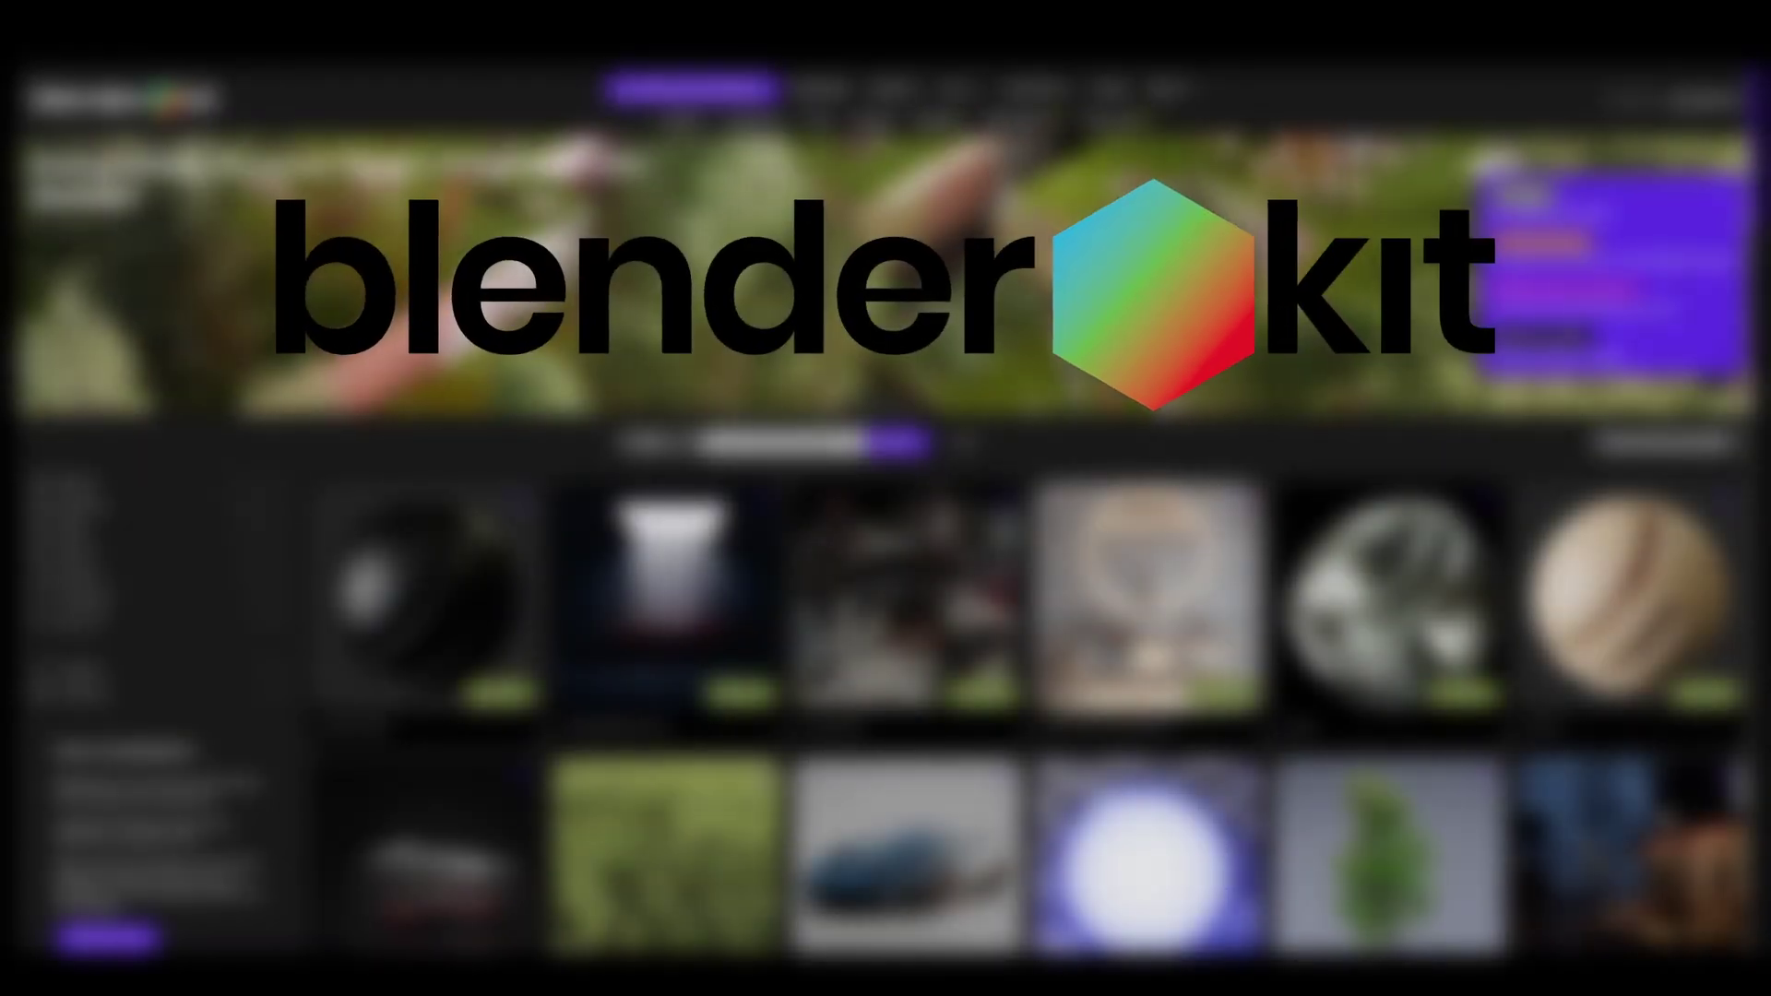
scroll(1303, 325, down, 1)
scroll(1304, 324, down, 1)
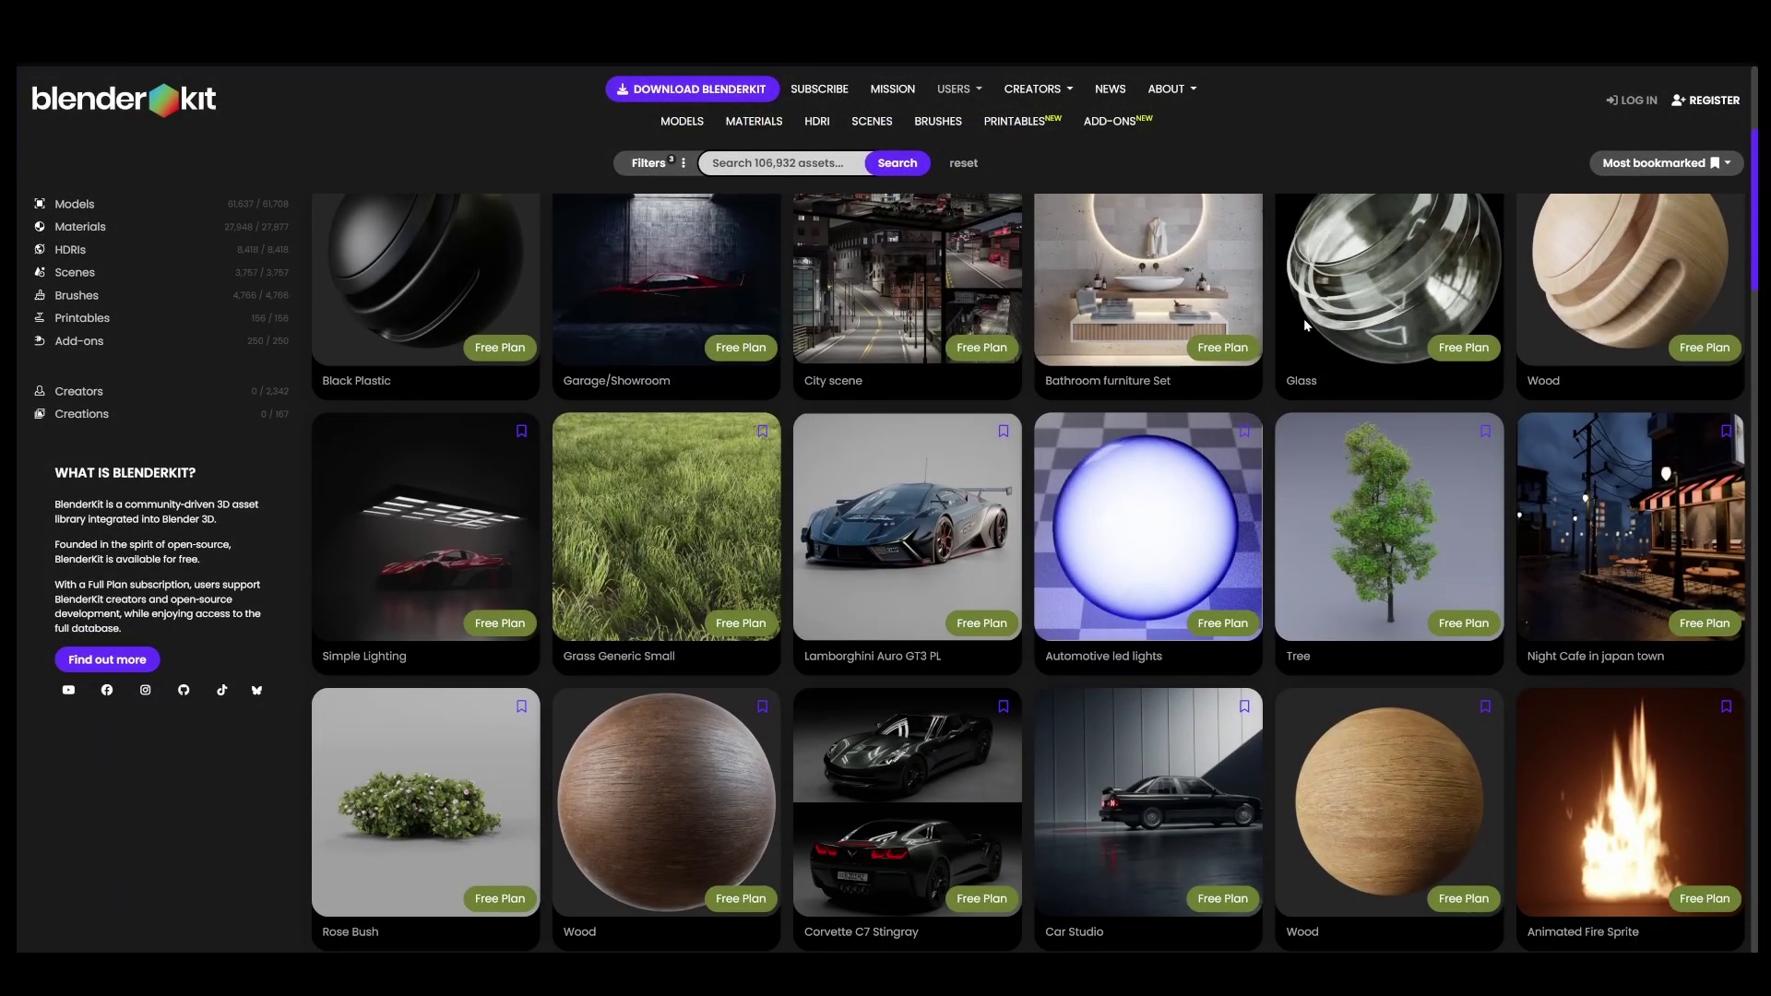
scroll(1303, 325, down, 1)
scroll(1303, 325, down, 1)
scroll(1303, 327, down, 2)
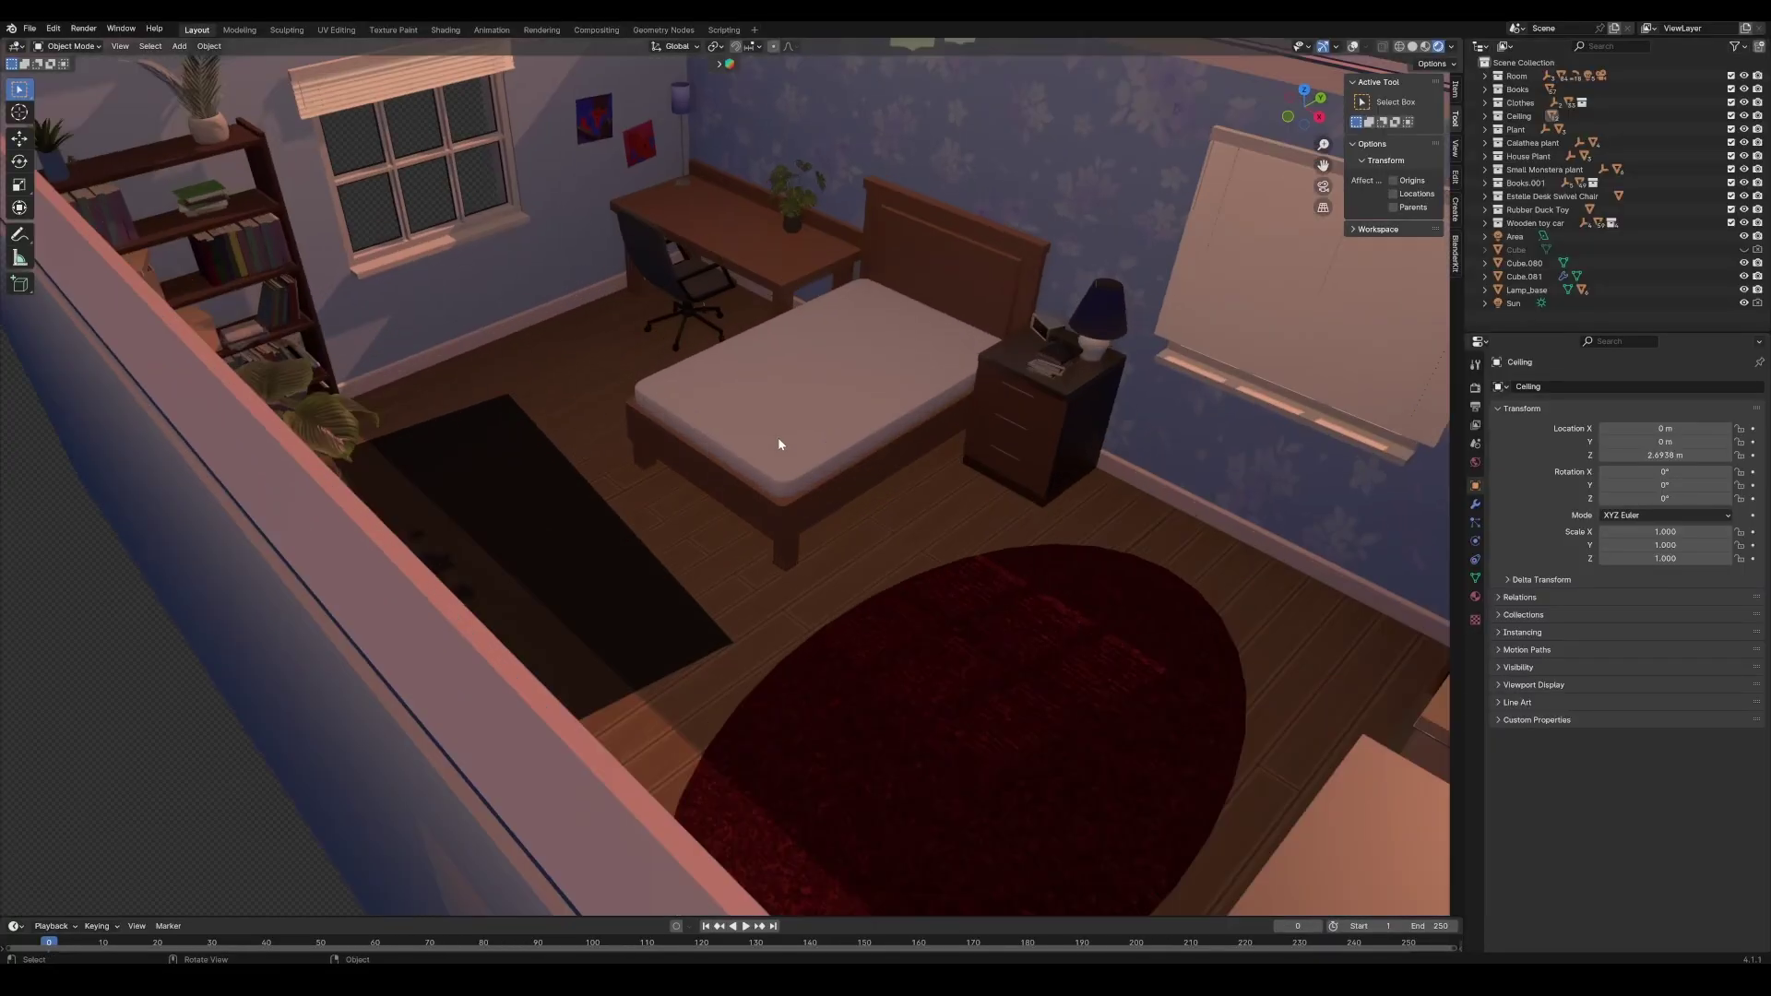
scroll(868, 471, up, 3)
scroll(867, 472, down, 4)
scroll(842, 613, down, 2)
Orbit the demo bedroom scene toward the bookshelf wall.
mouse_move(960, 637)
middle_down()
mouse_move(899, 565)
mouse_move(830, 580)
mouse_move(644, 561)
middle_up()
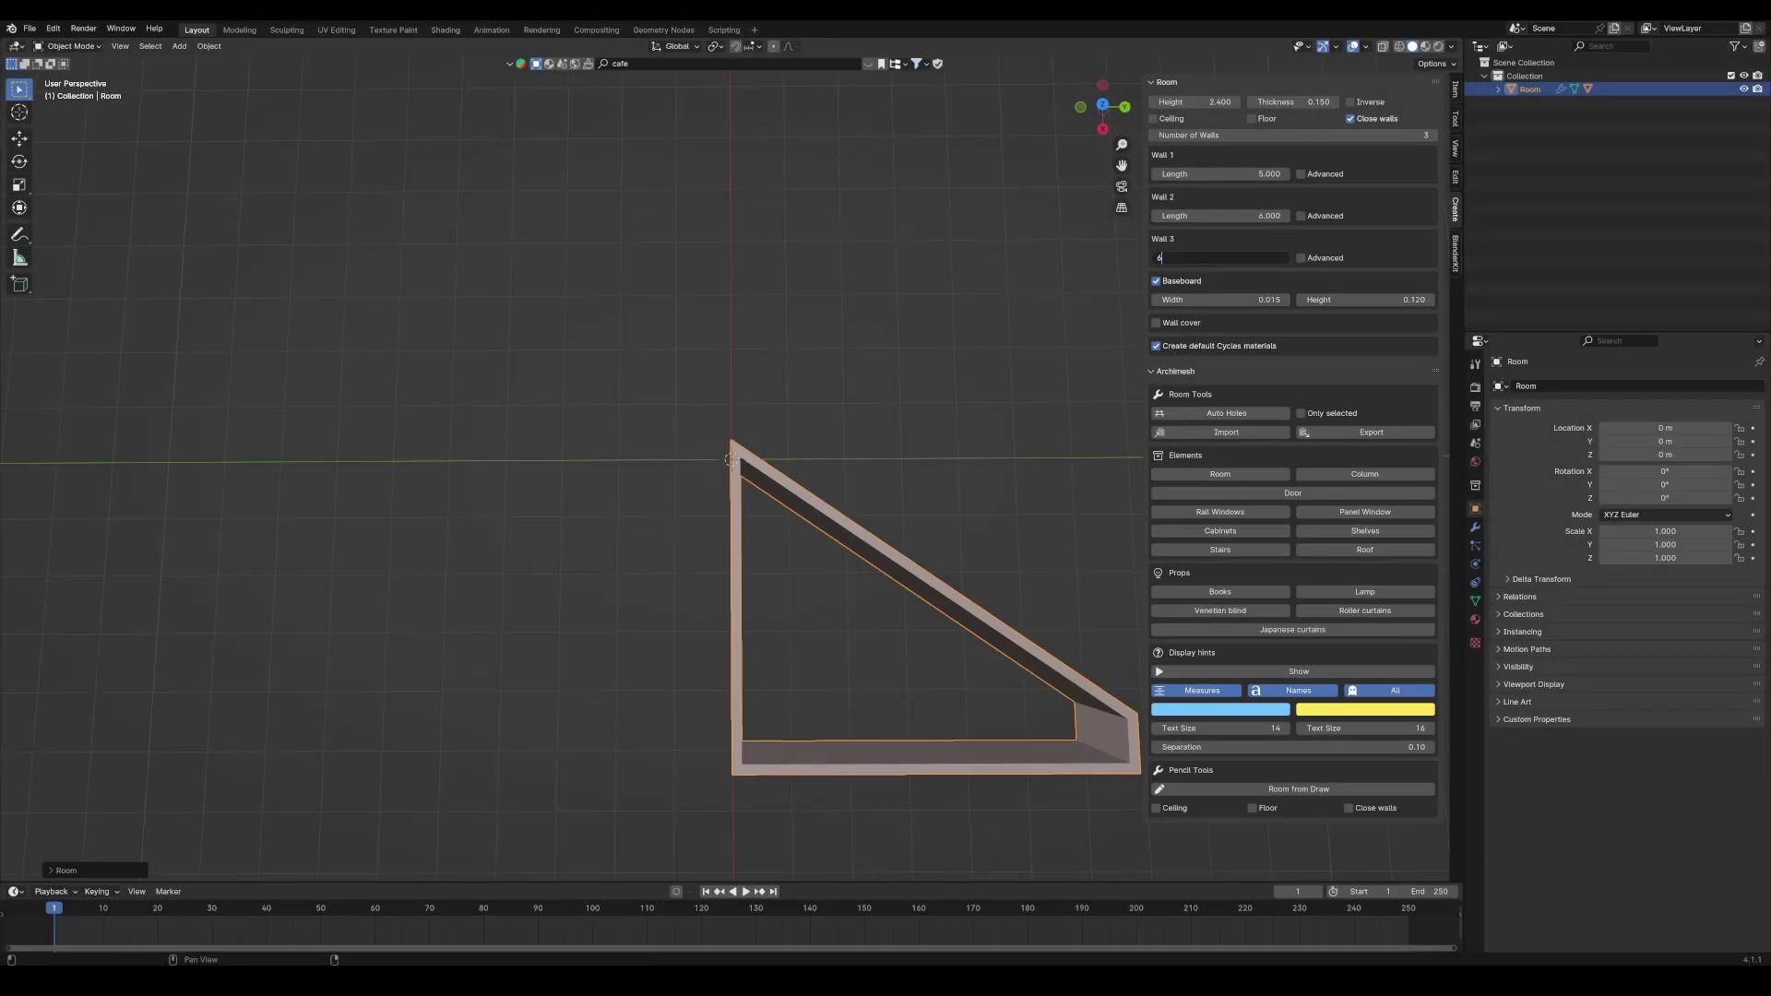
Enter 6, then -5, as the third wall's length.
key(Return)
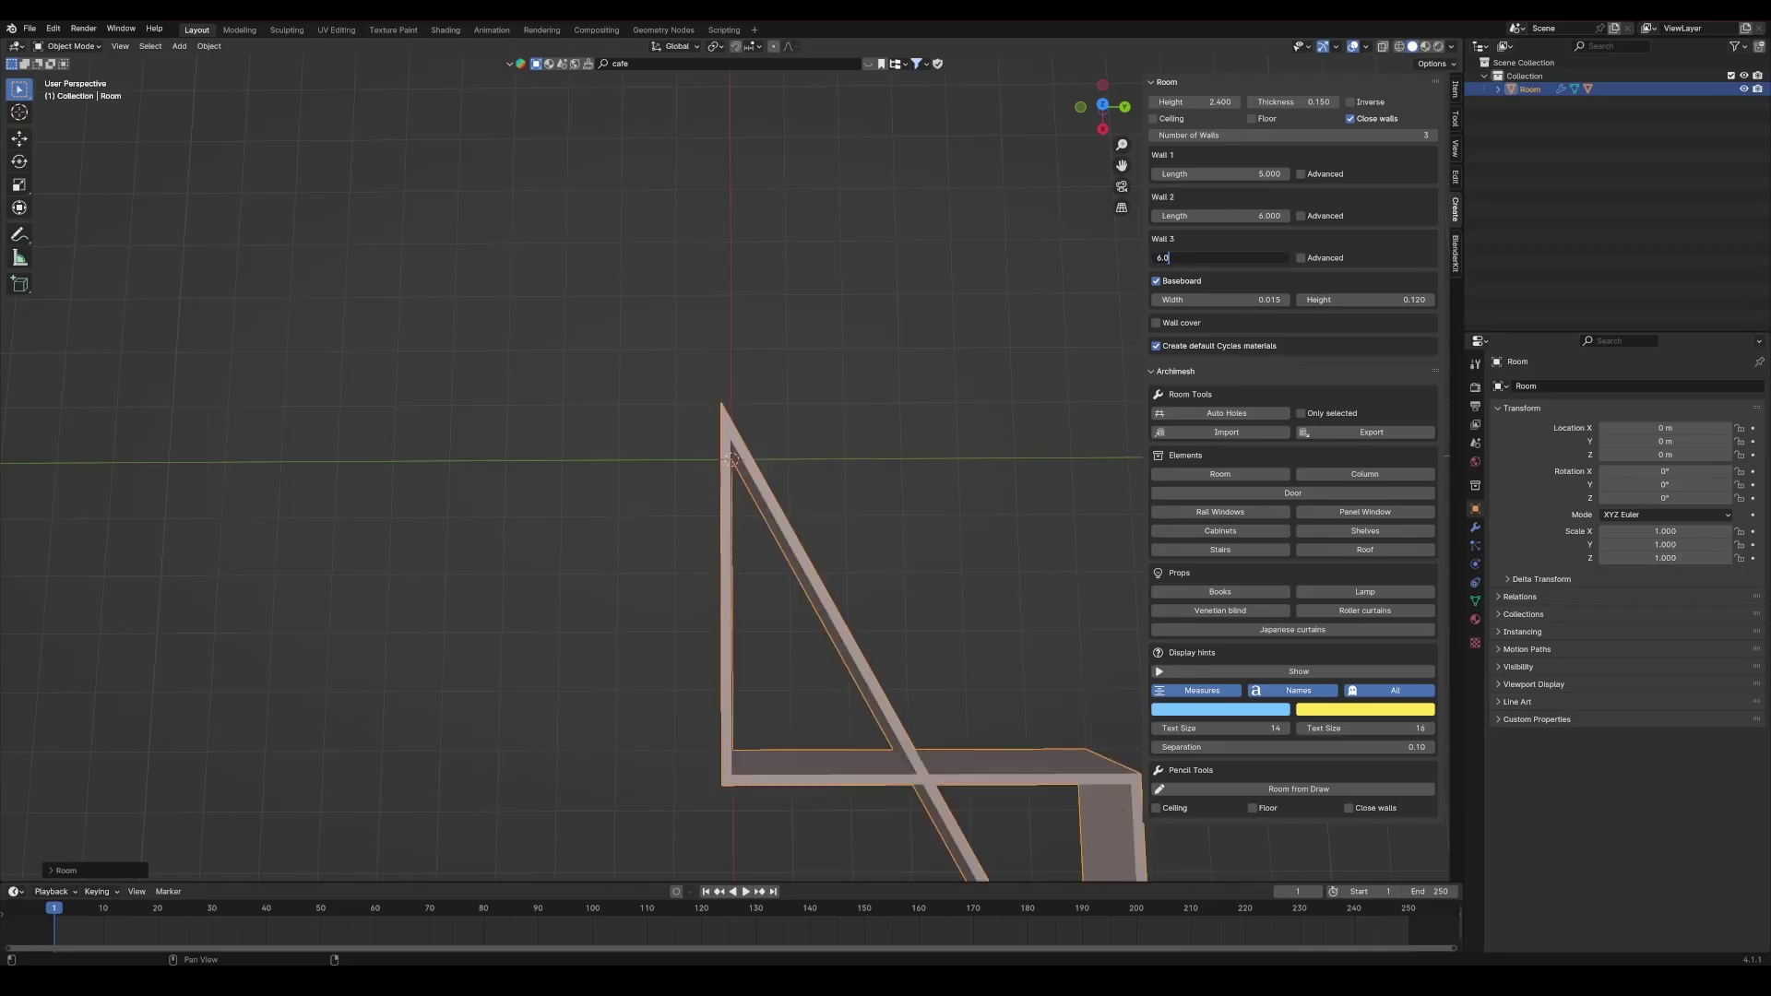
key(Return)
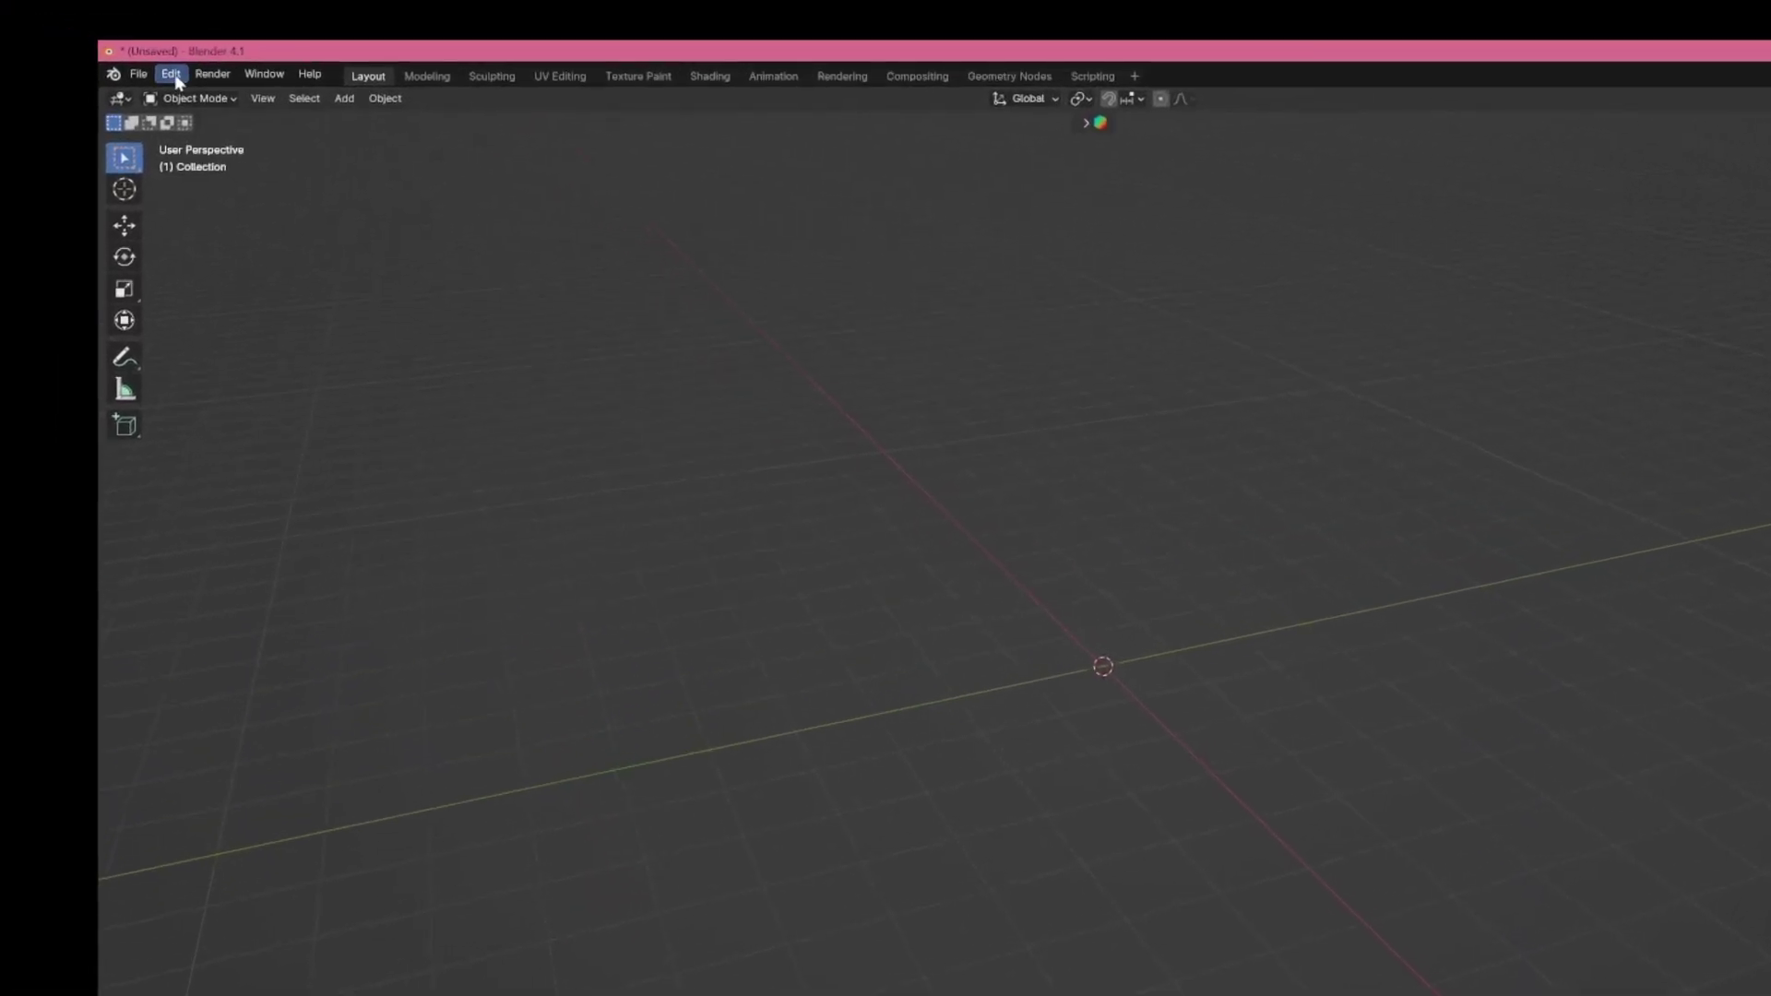
click(176, 82)
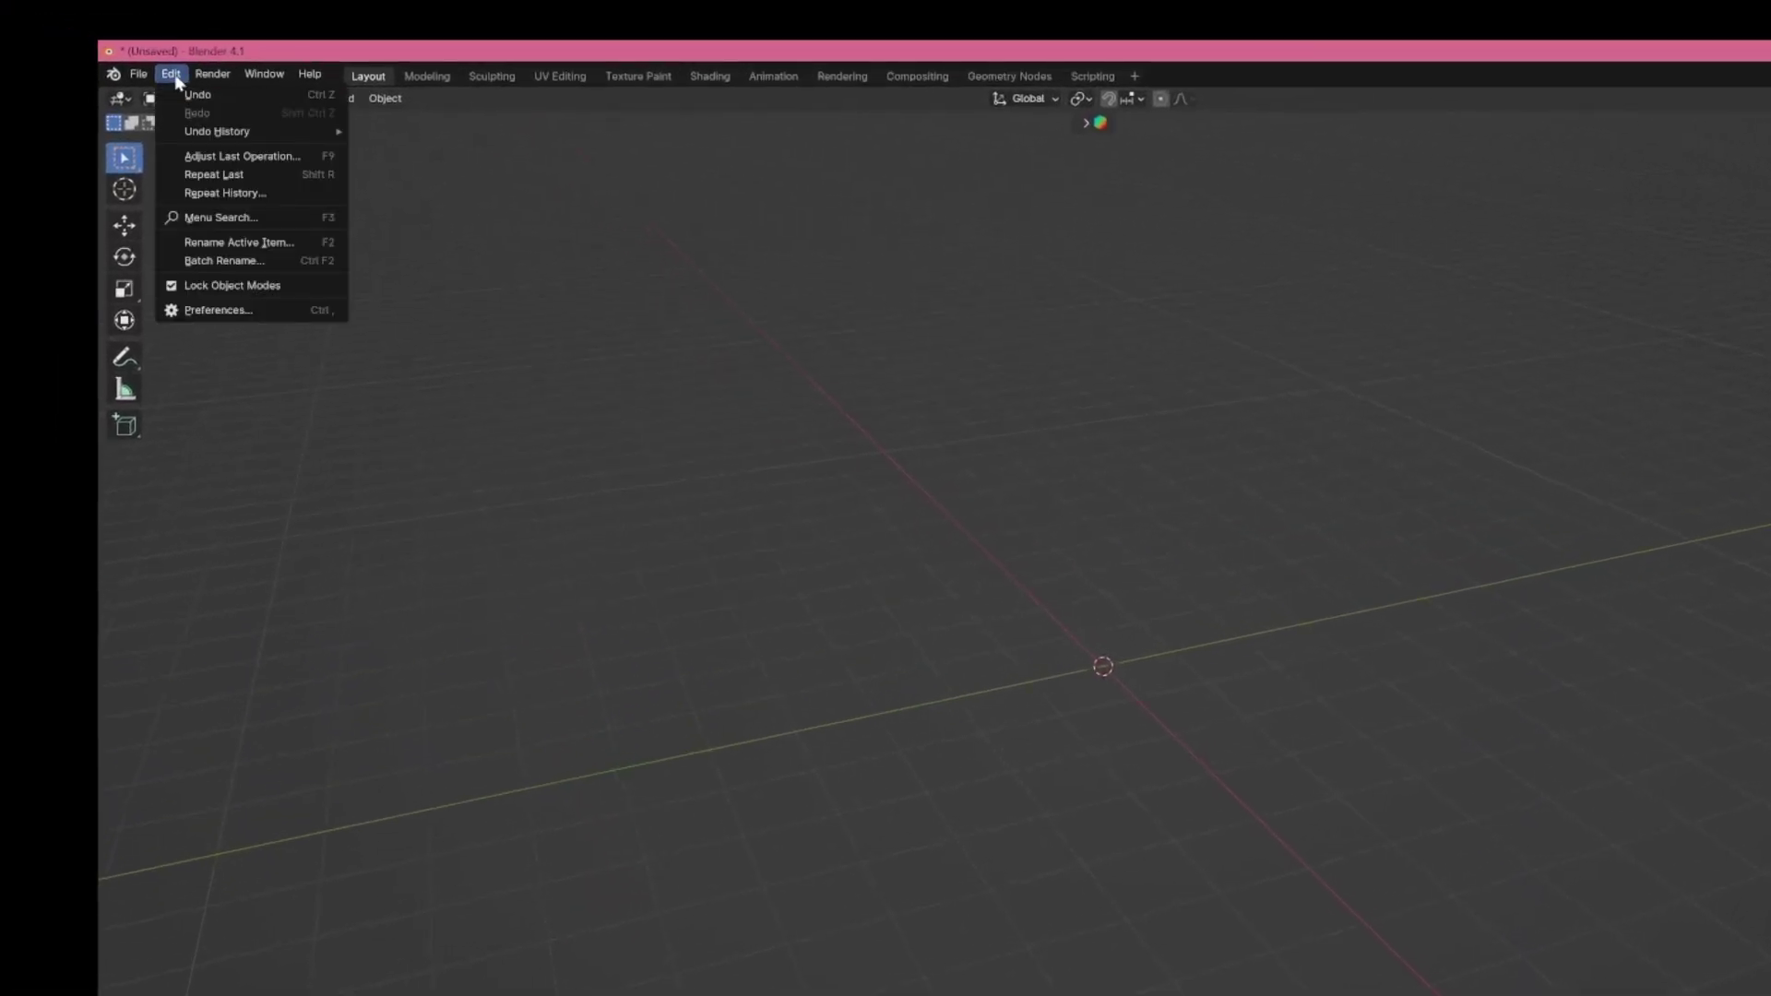
click(257, 310)
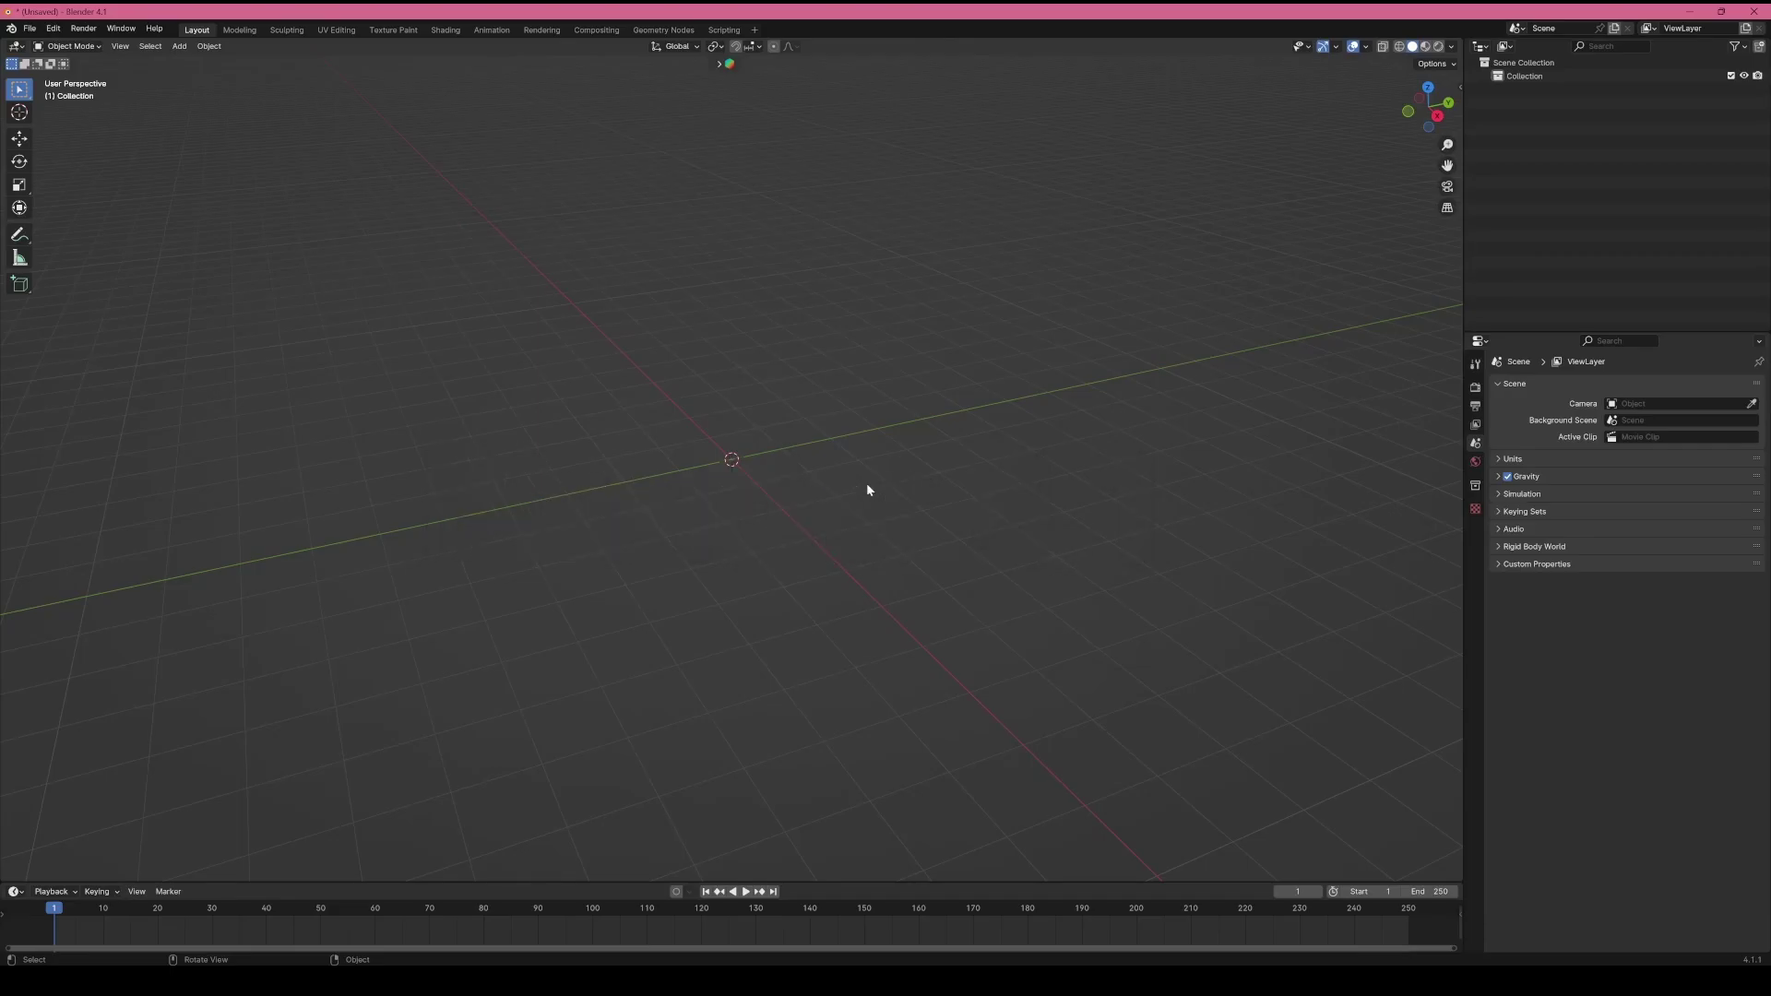
Show the BlenderKit asset bar and widen the room's baseboard to about 0.195.
click(718, 62)
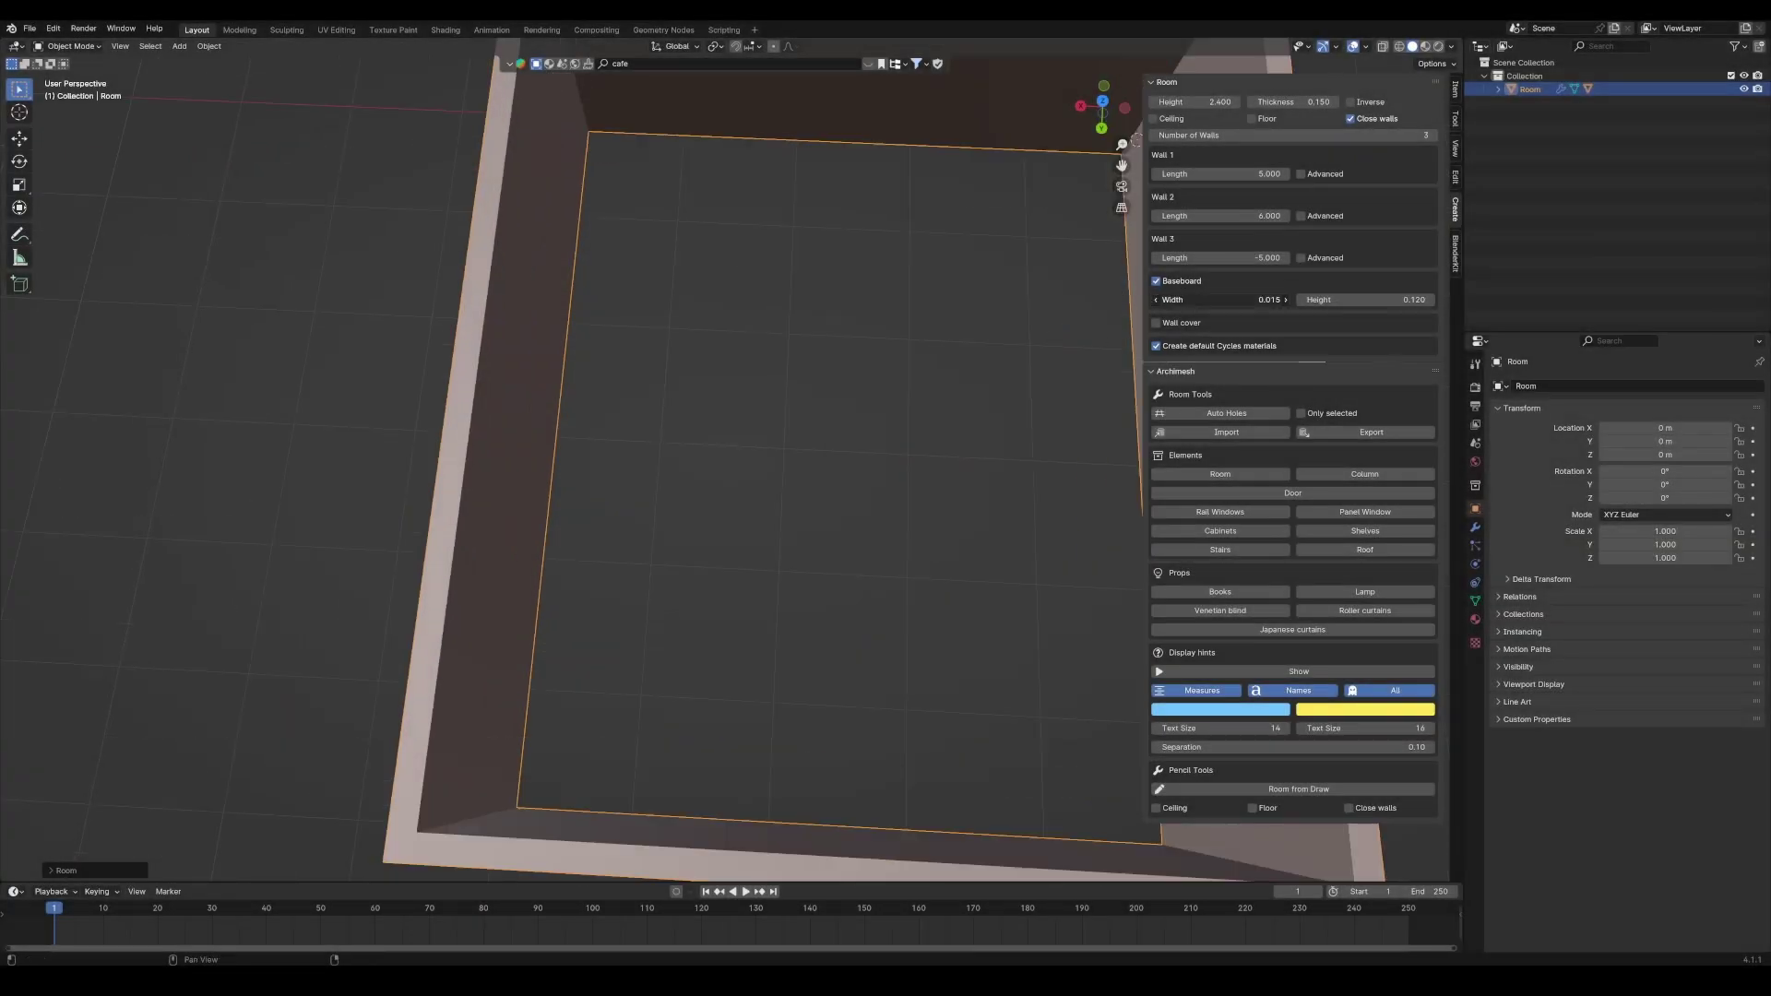
mouse_move(1215, 299)
mouse_down()
mouse_move(1245, 299)
mouse_move(1190, 299)
mouse_up()
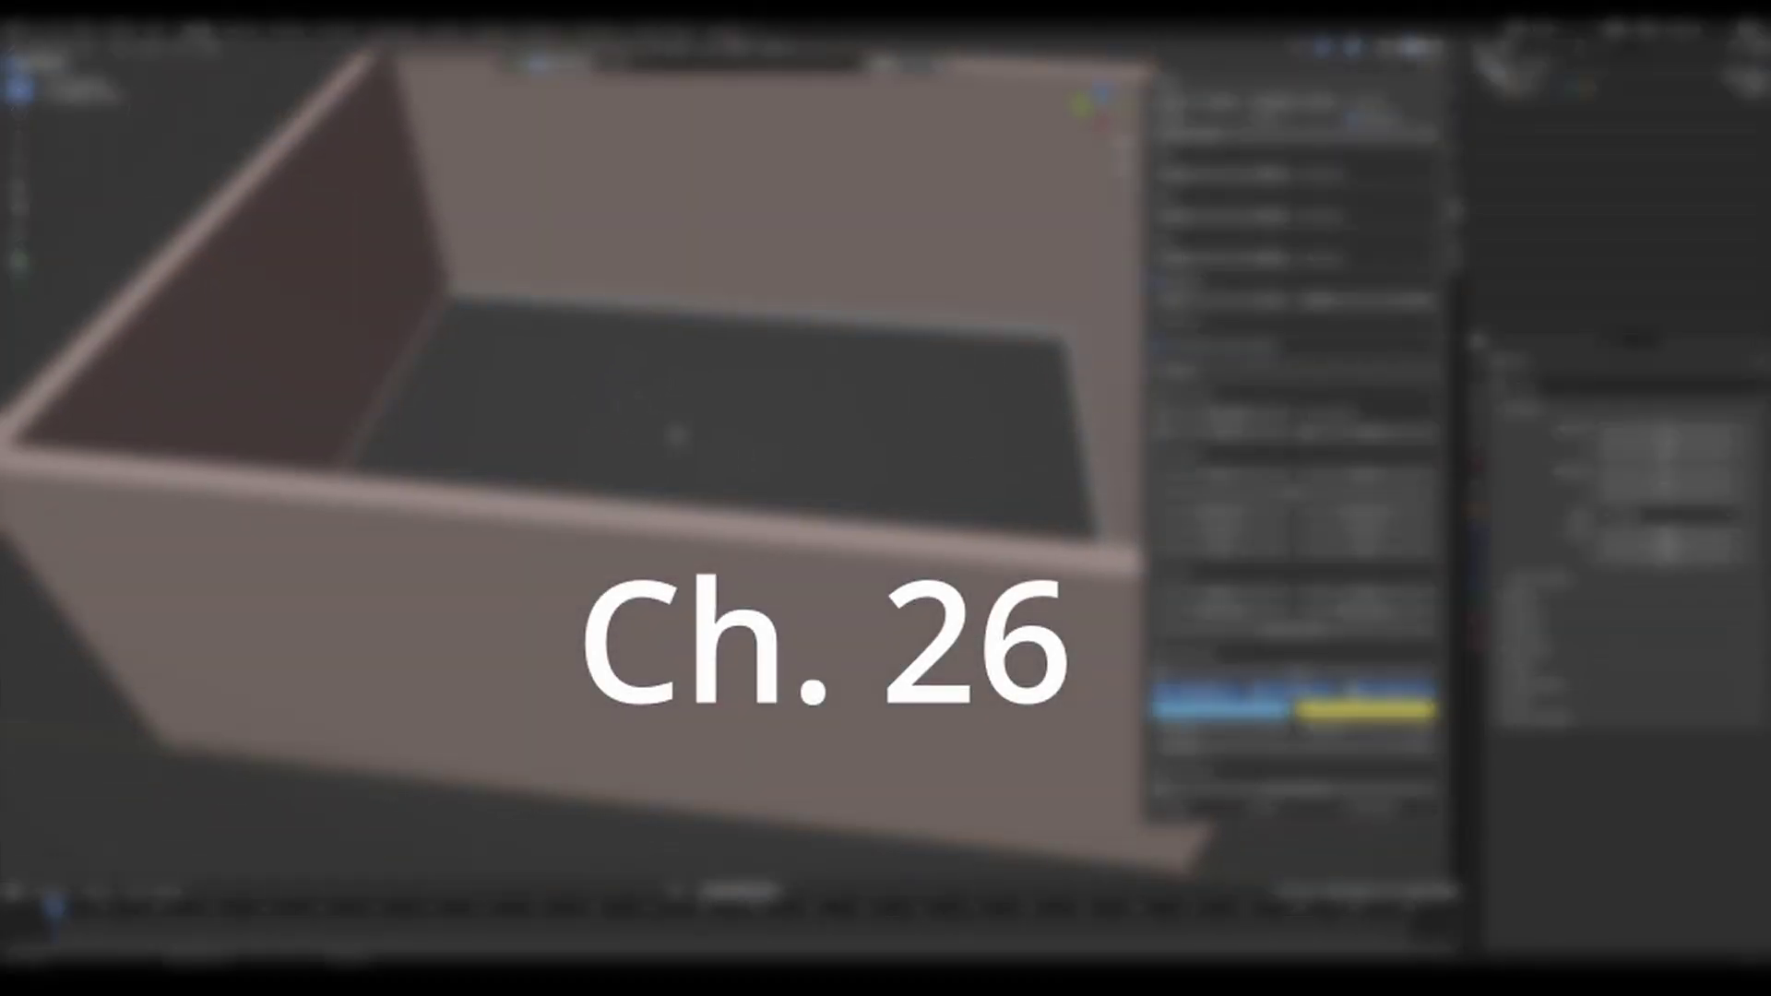
middle_drag(676, 434, 425, 438)
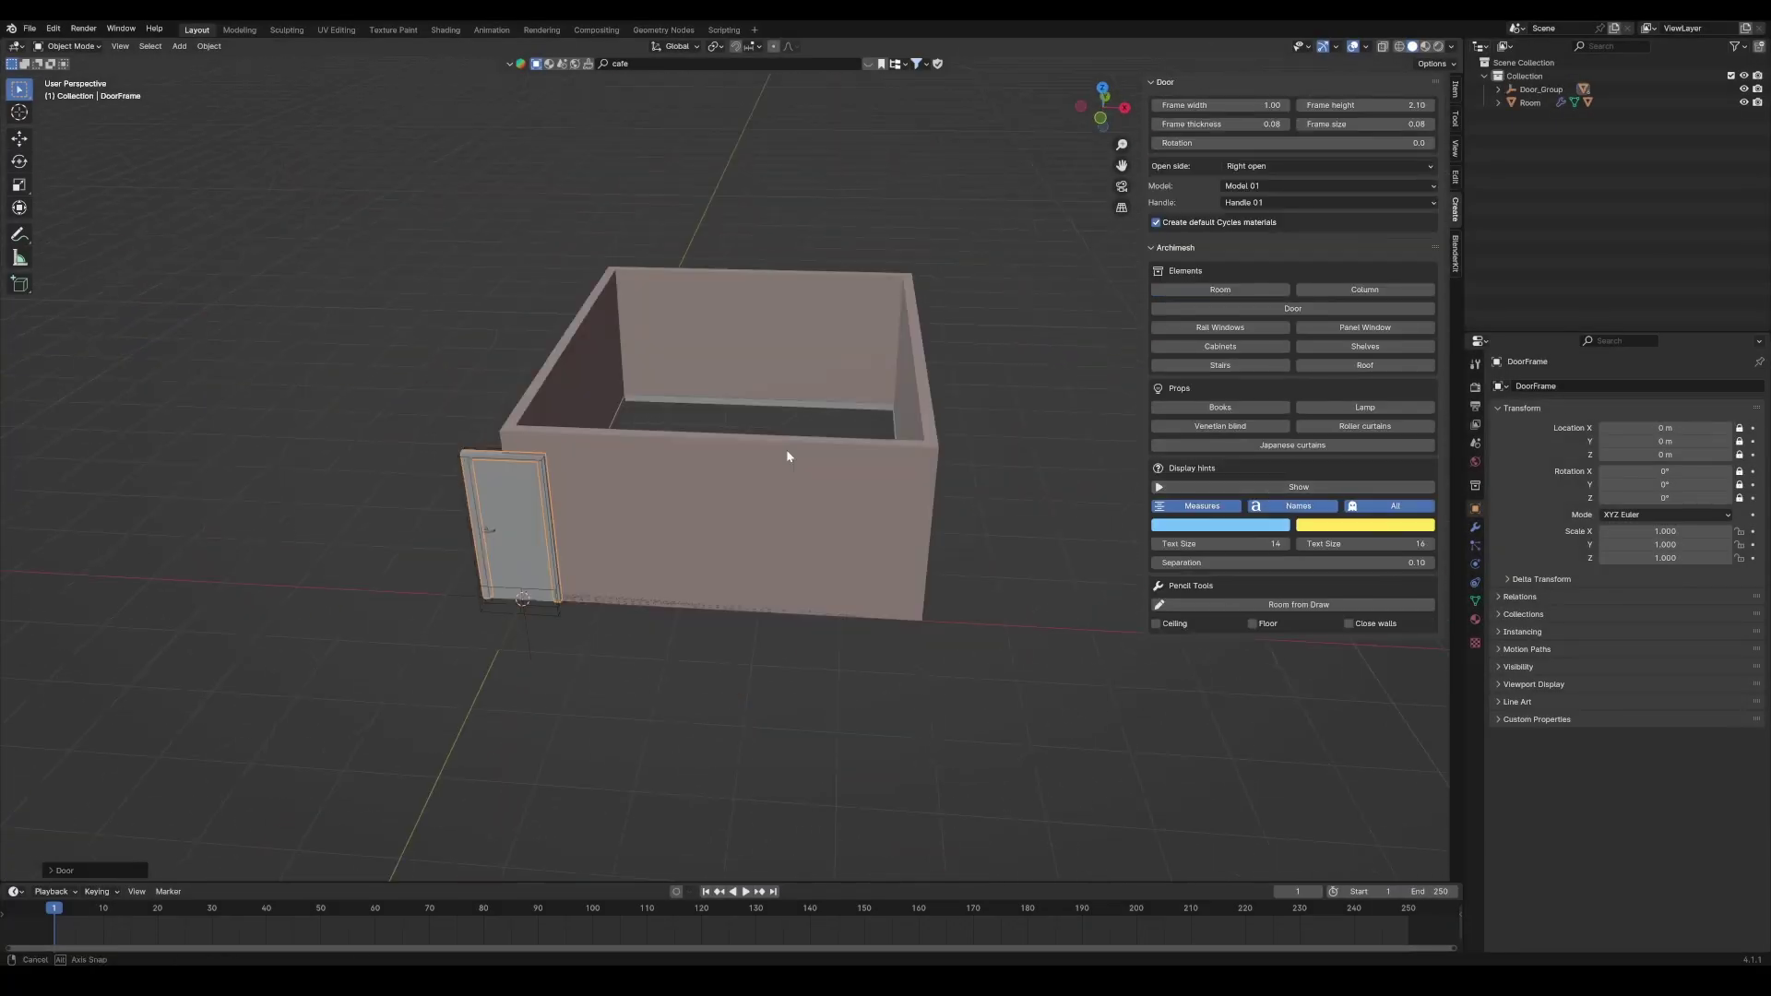
Add an Archimesh door and slide it to a new spot along the front wall.
mouse_move(786, 450)
middle_down()
mouse_move(795, 492)
mouse_move(864, 477)
mouse_move(934, 518)
middle_up()
key(KP_1)
click(677, 629)
key(g)
click(680, 533)
Increase the room to five walls and lengthen the fourth wall slightly.
middle_drag(679, 532, 687, 582)
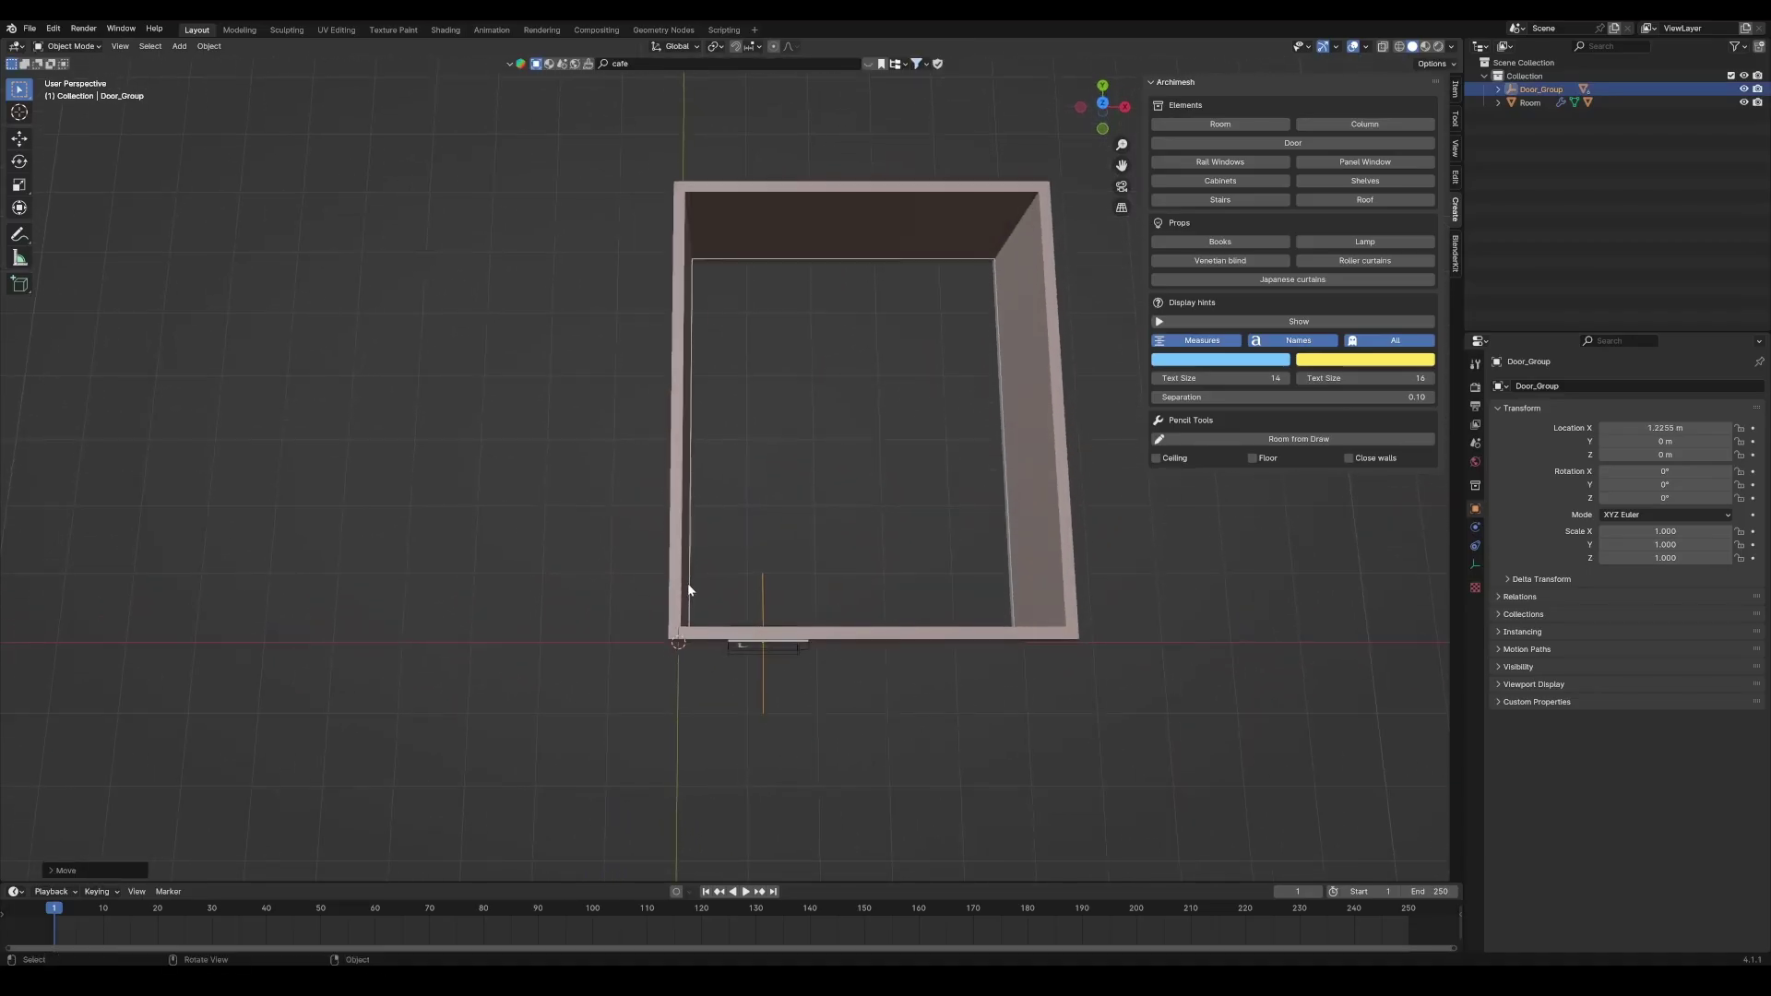
click(688, 582)
middle_drag(886, 625, 925, 496)
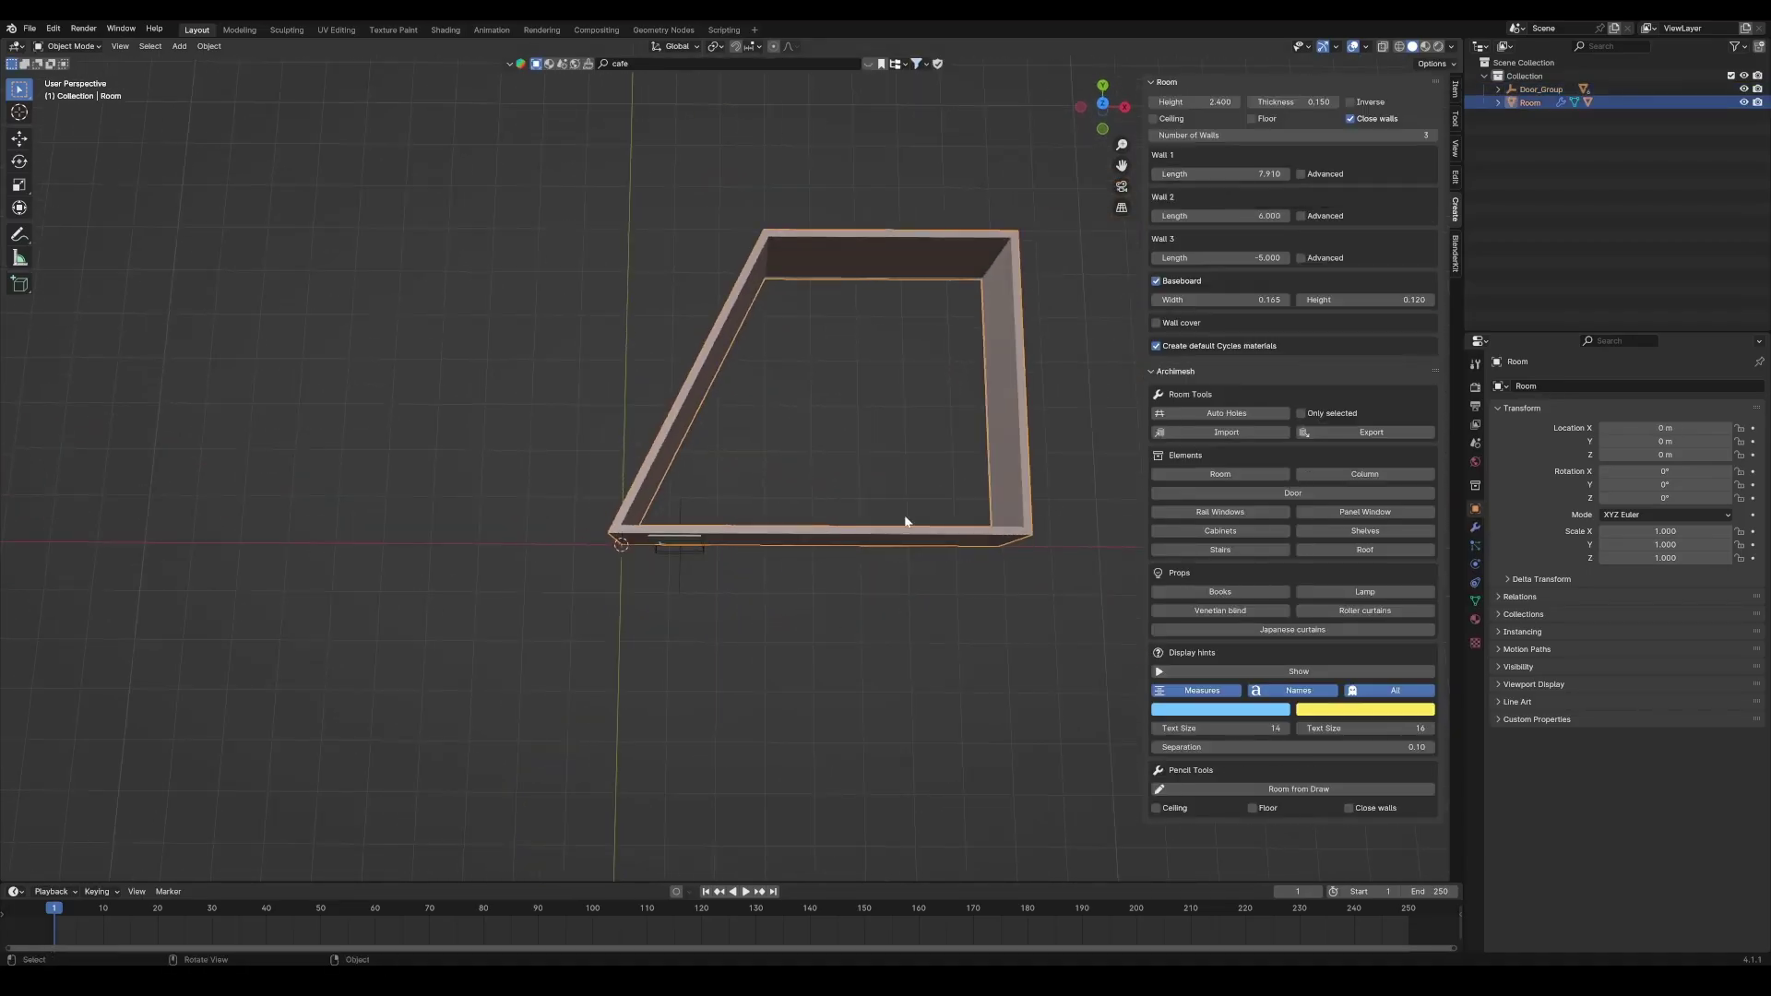
click(1431, 135)
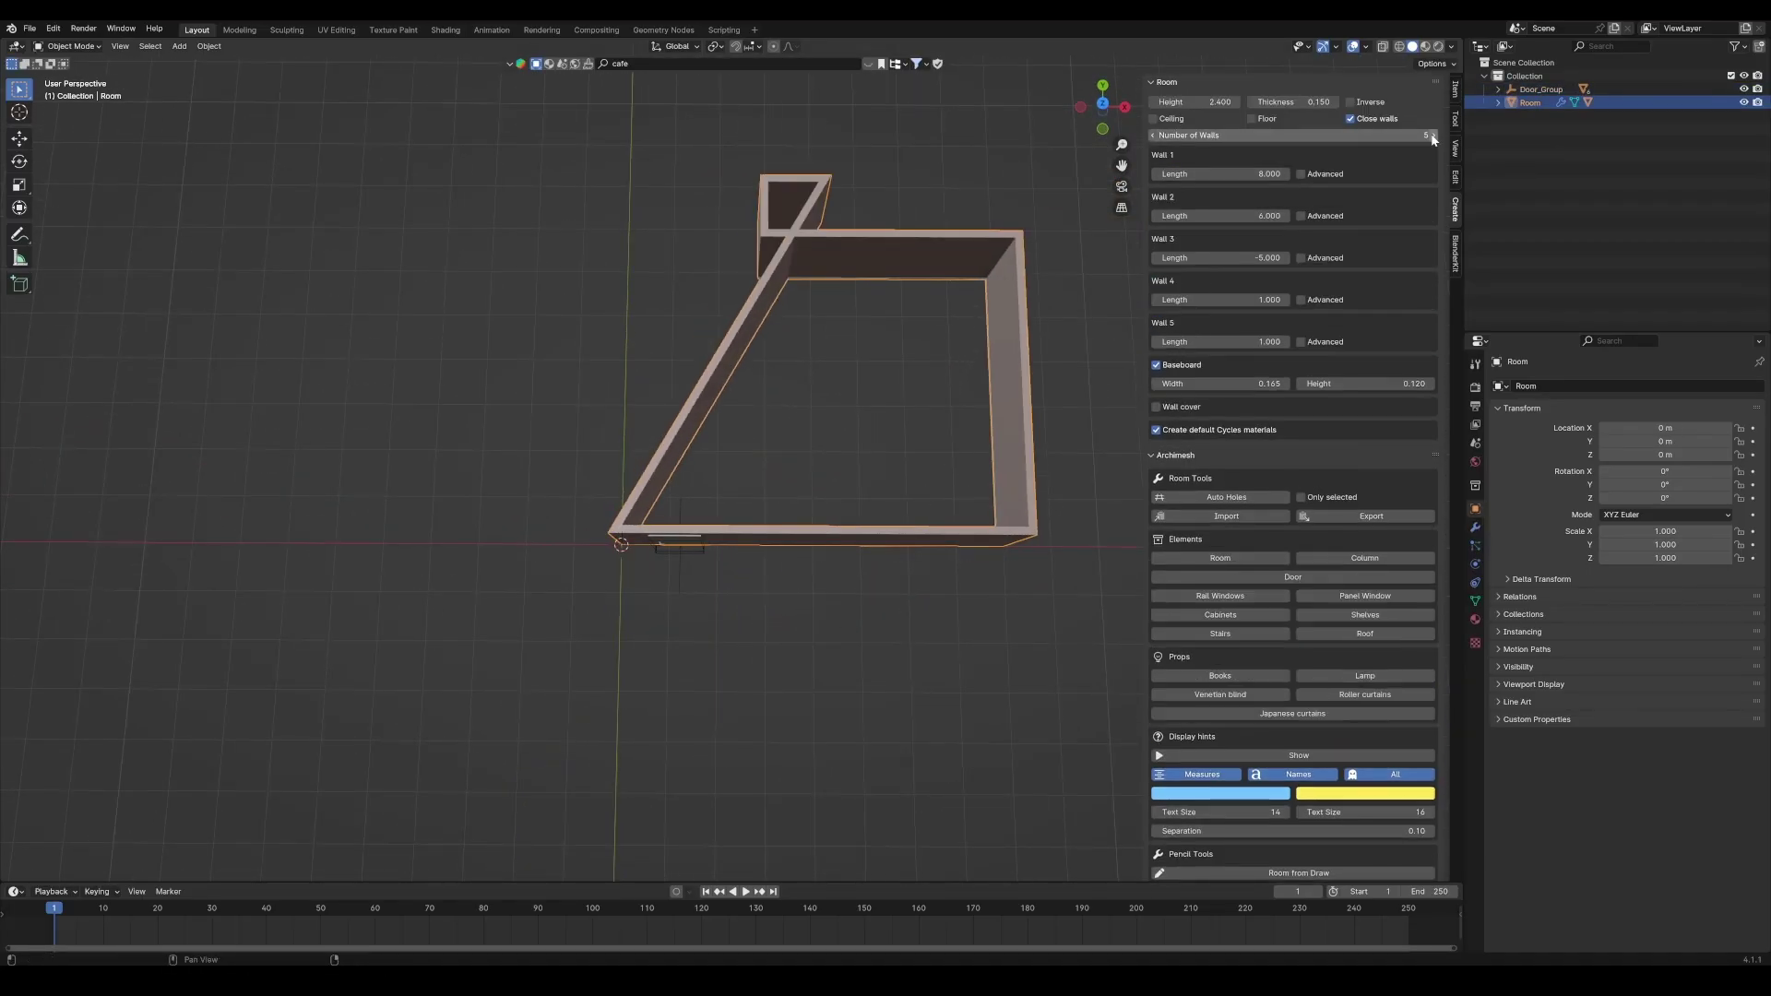
drag(1218, 301, 1237, 304)
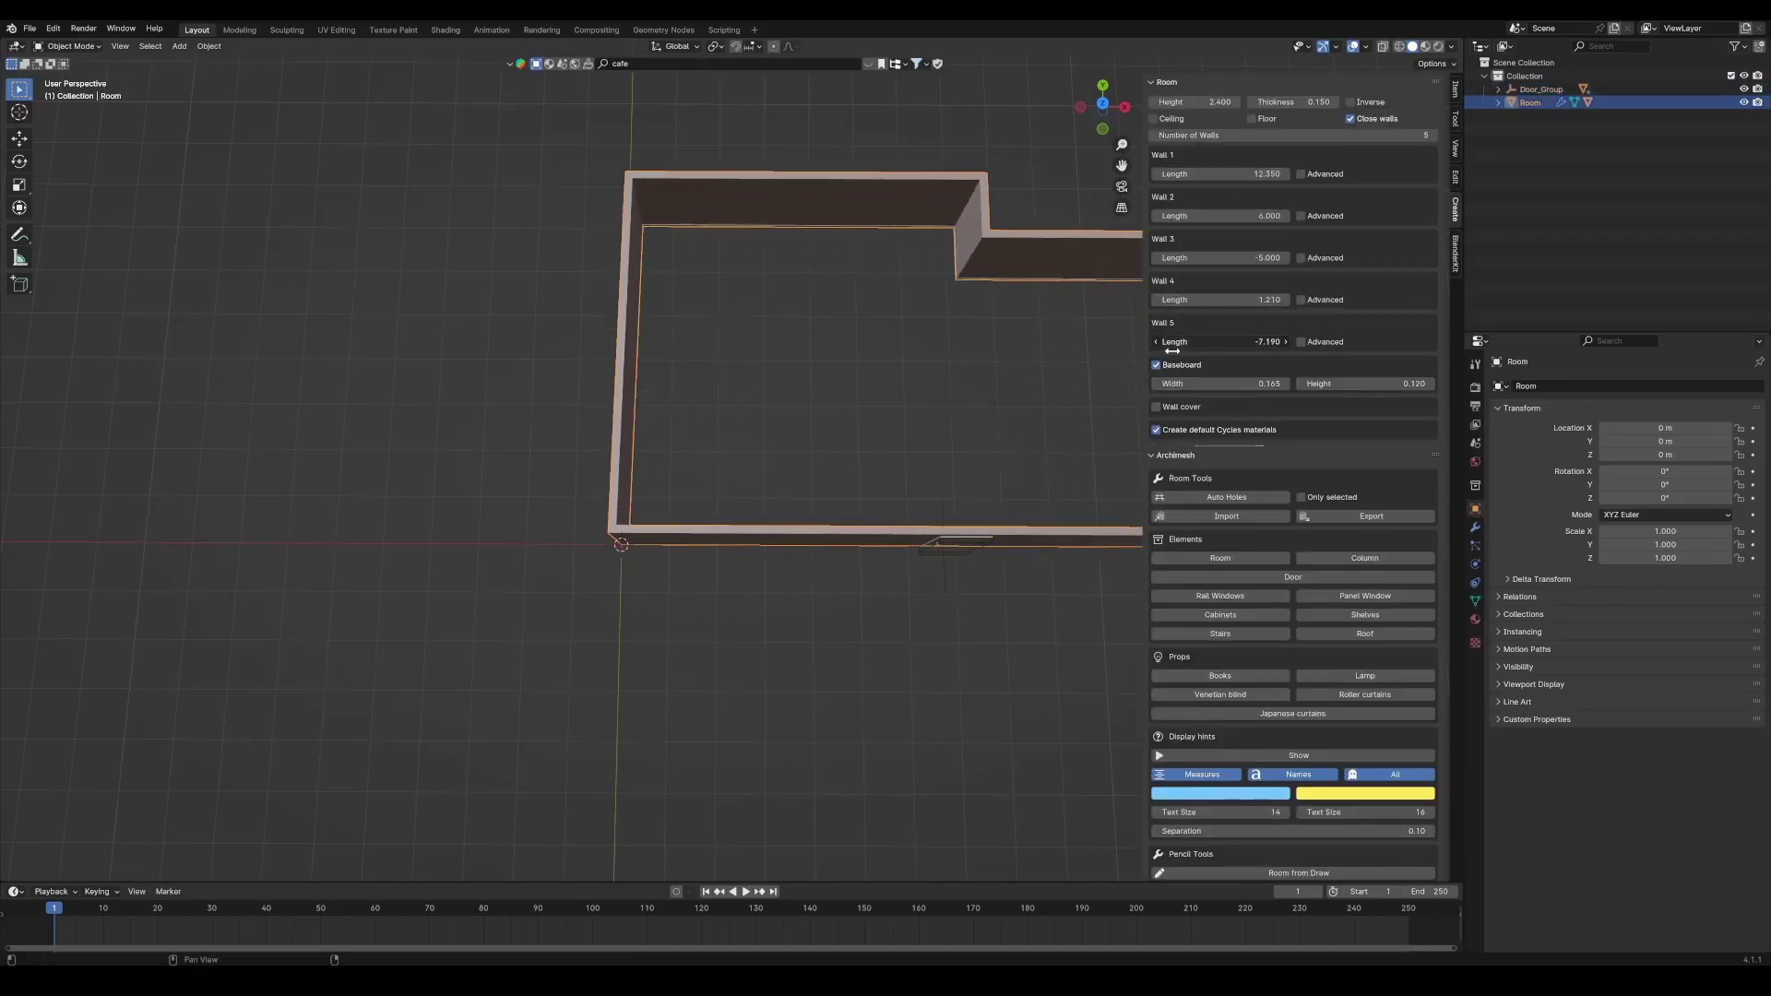
middle_drag(1093, 363, 807, 426)
Add a floor plane in the room corner and stretch its edges along Y.
middle_drag(638, 415, 637, 488)
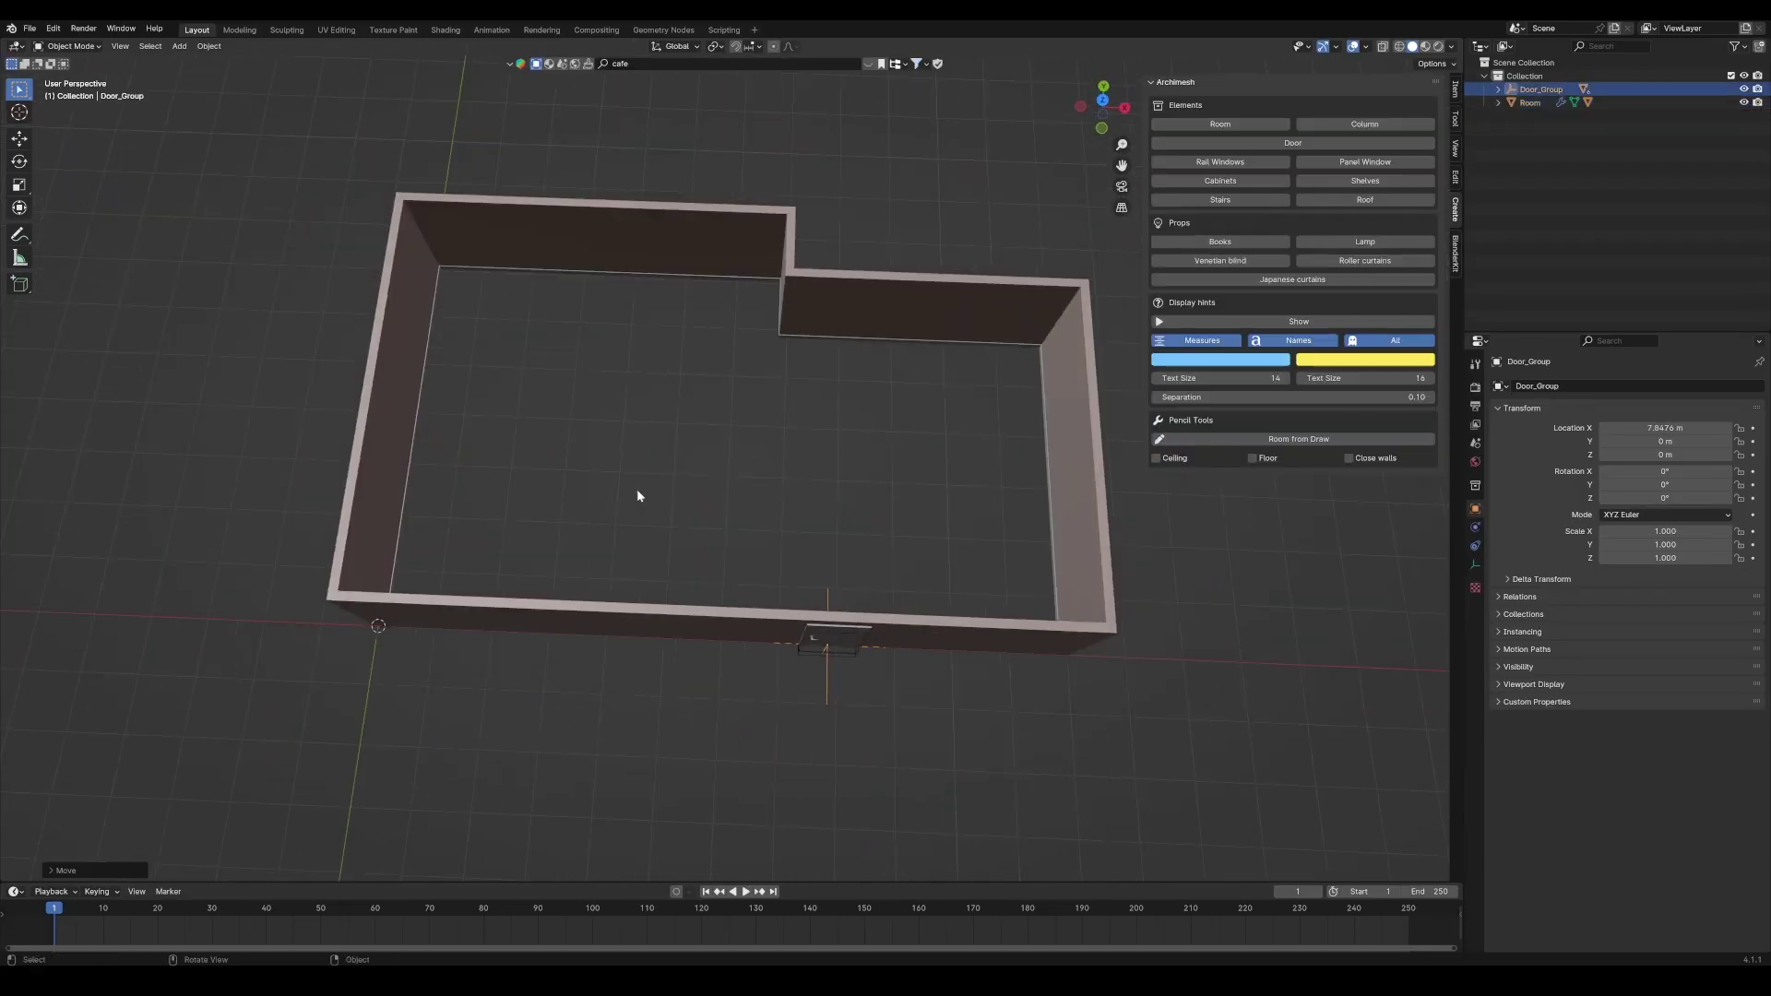
key(shift+a)
click(693, 507)
key(KP_7)
key(g)
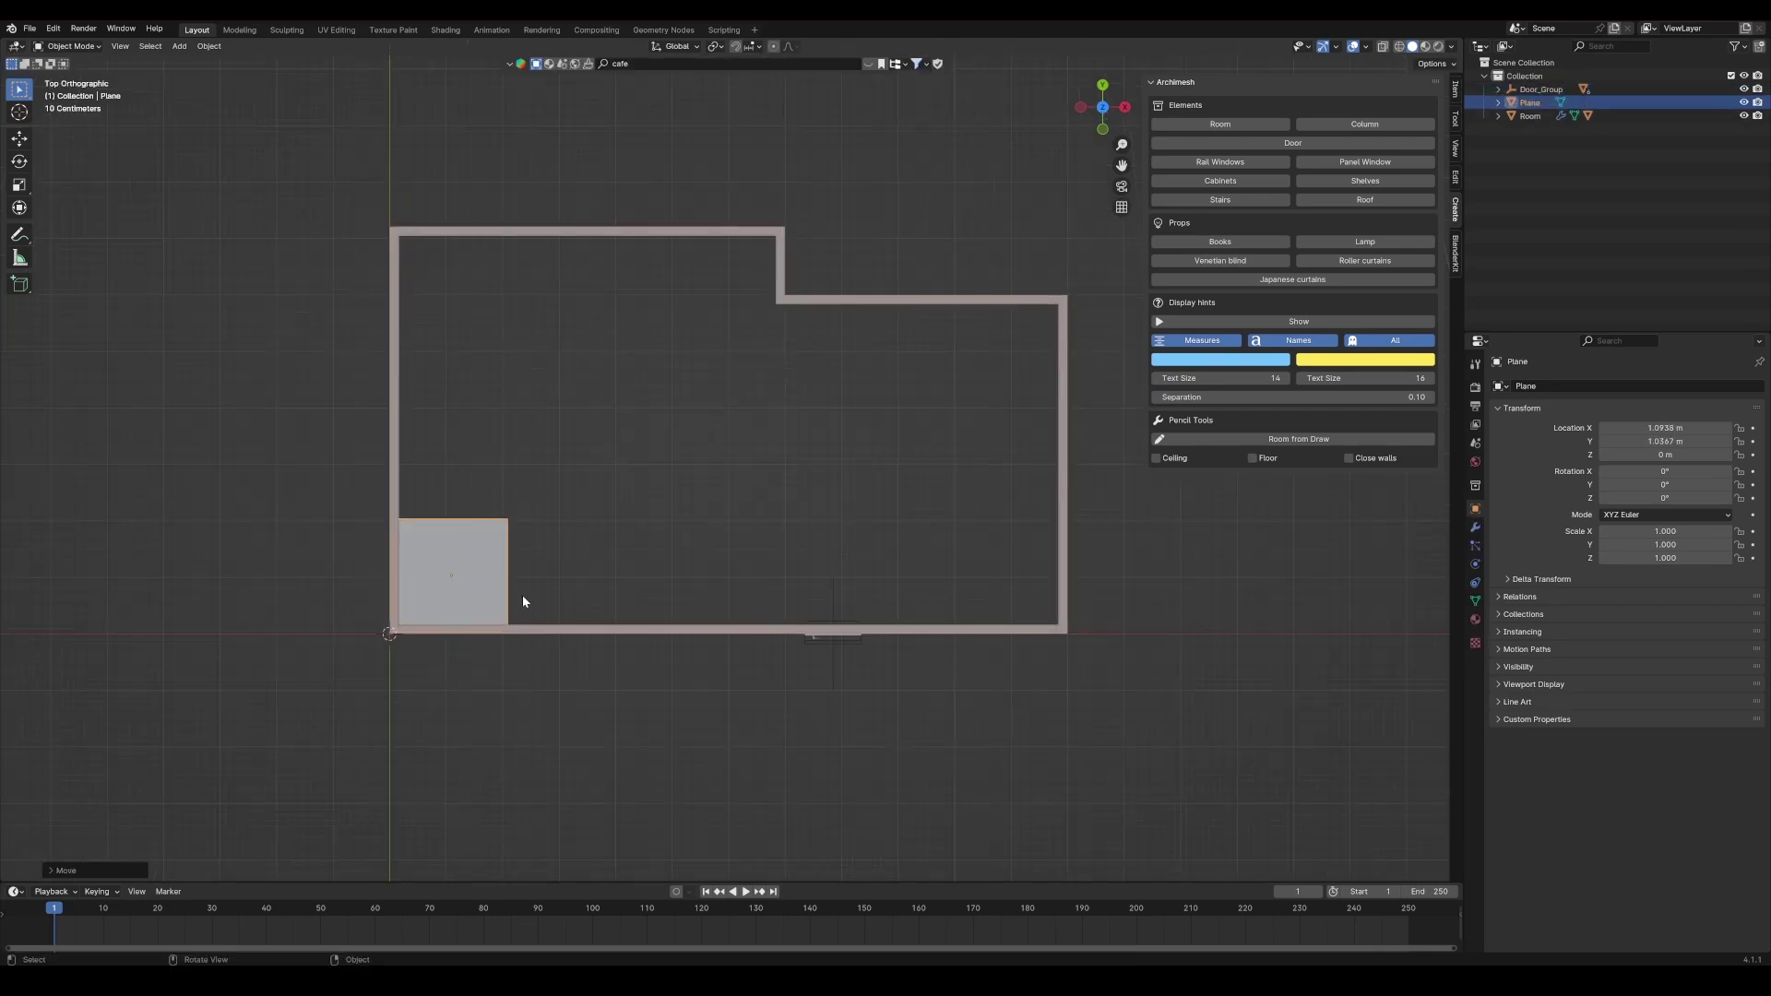
click(522, 596)
key(Tab)
key(g)
key(y)
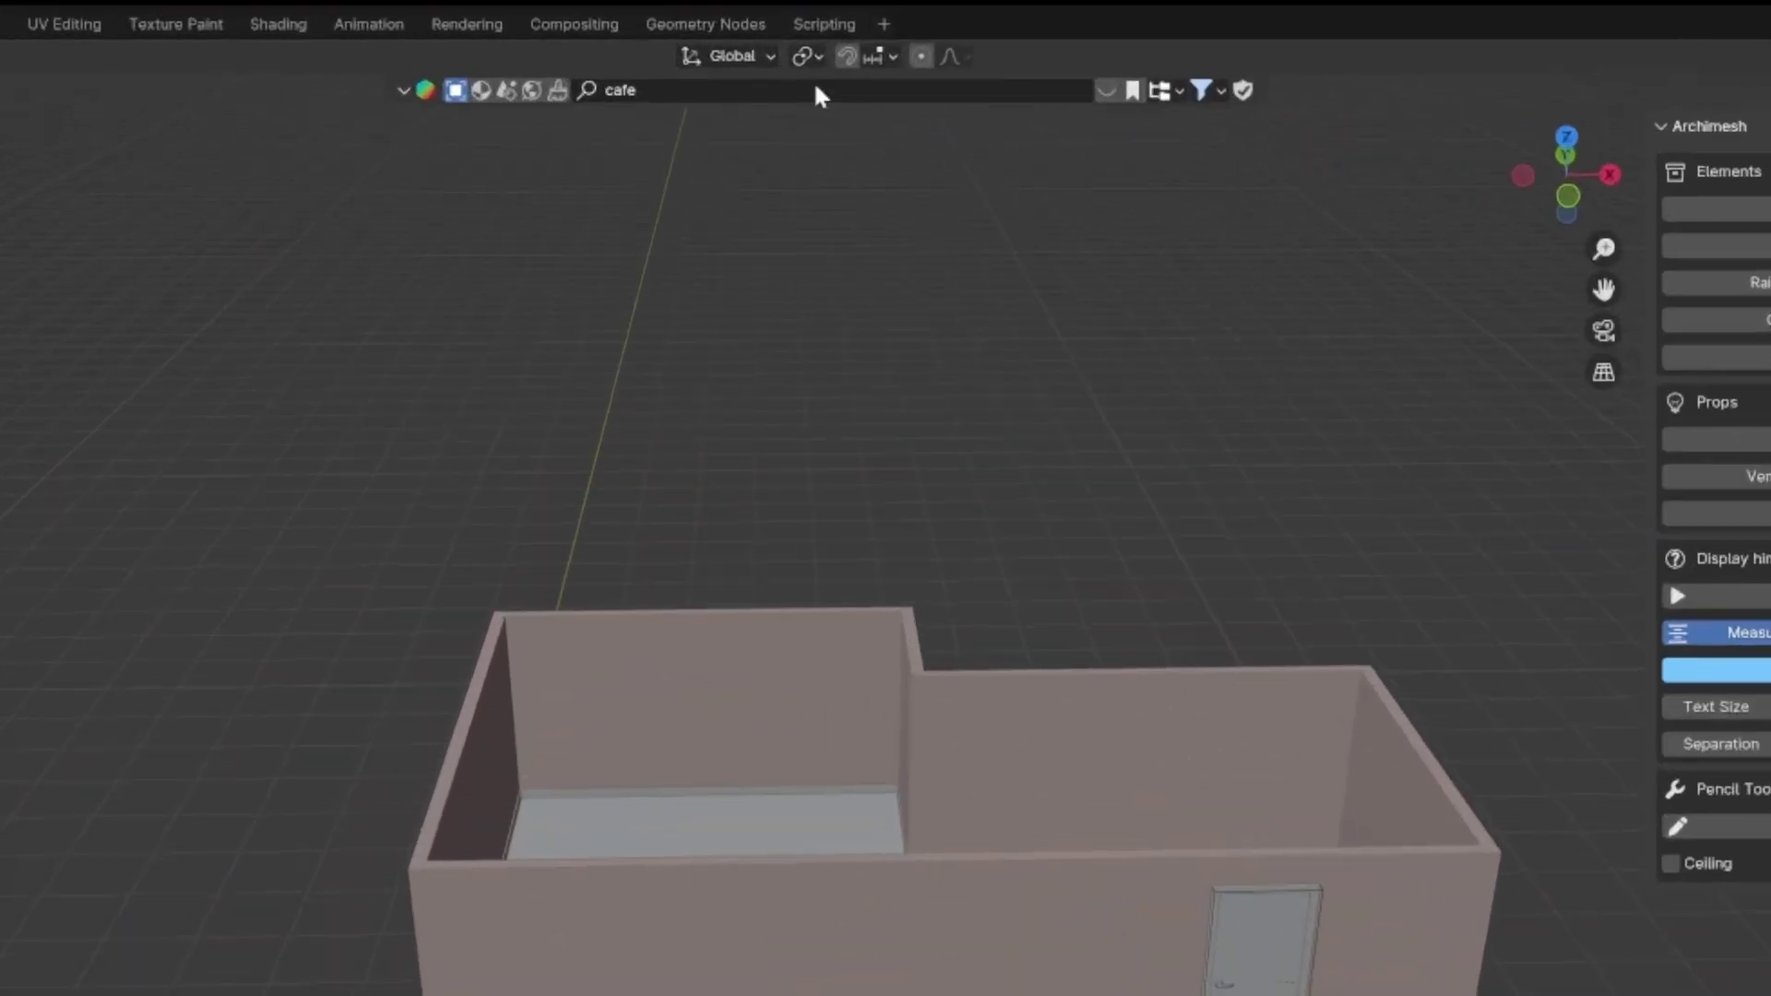
Search BlenderKit for 'window' and place the Standard Window on the back wall.
click(713, 63)
text(window)
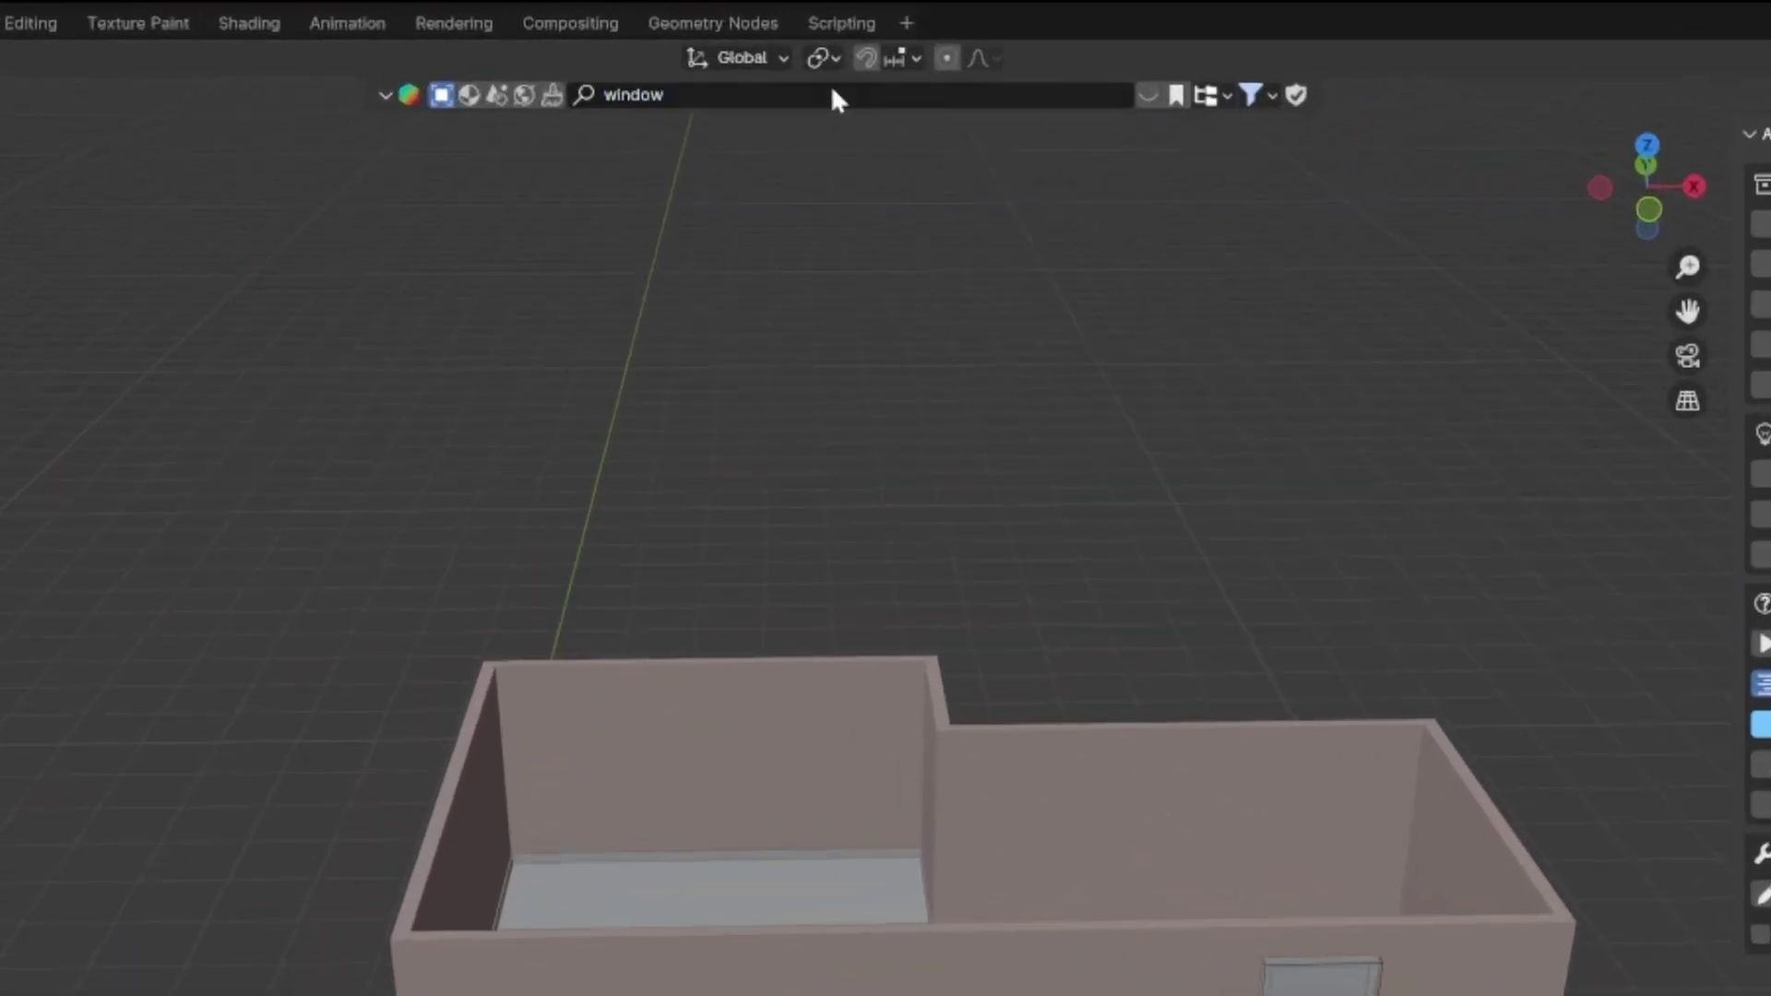
key(Return)
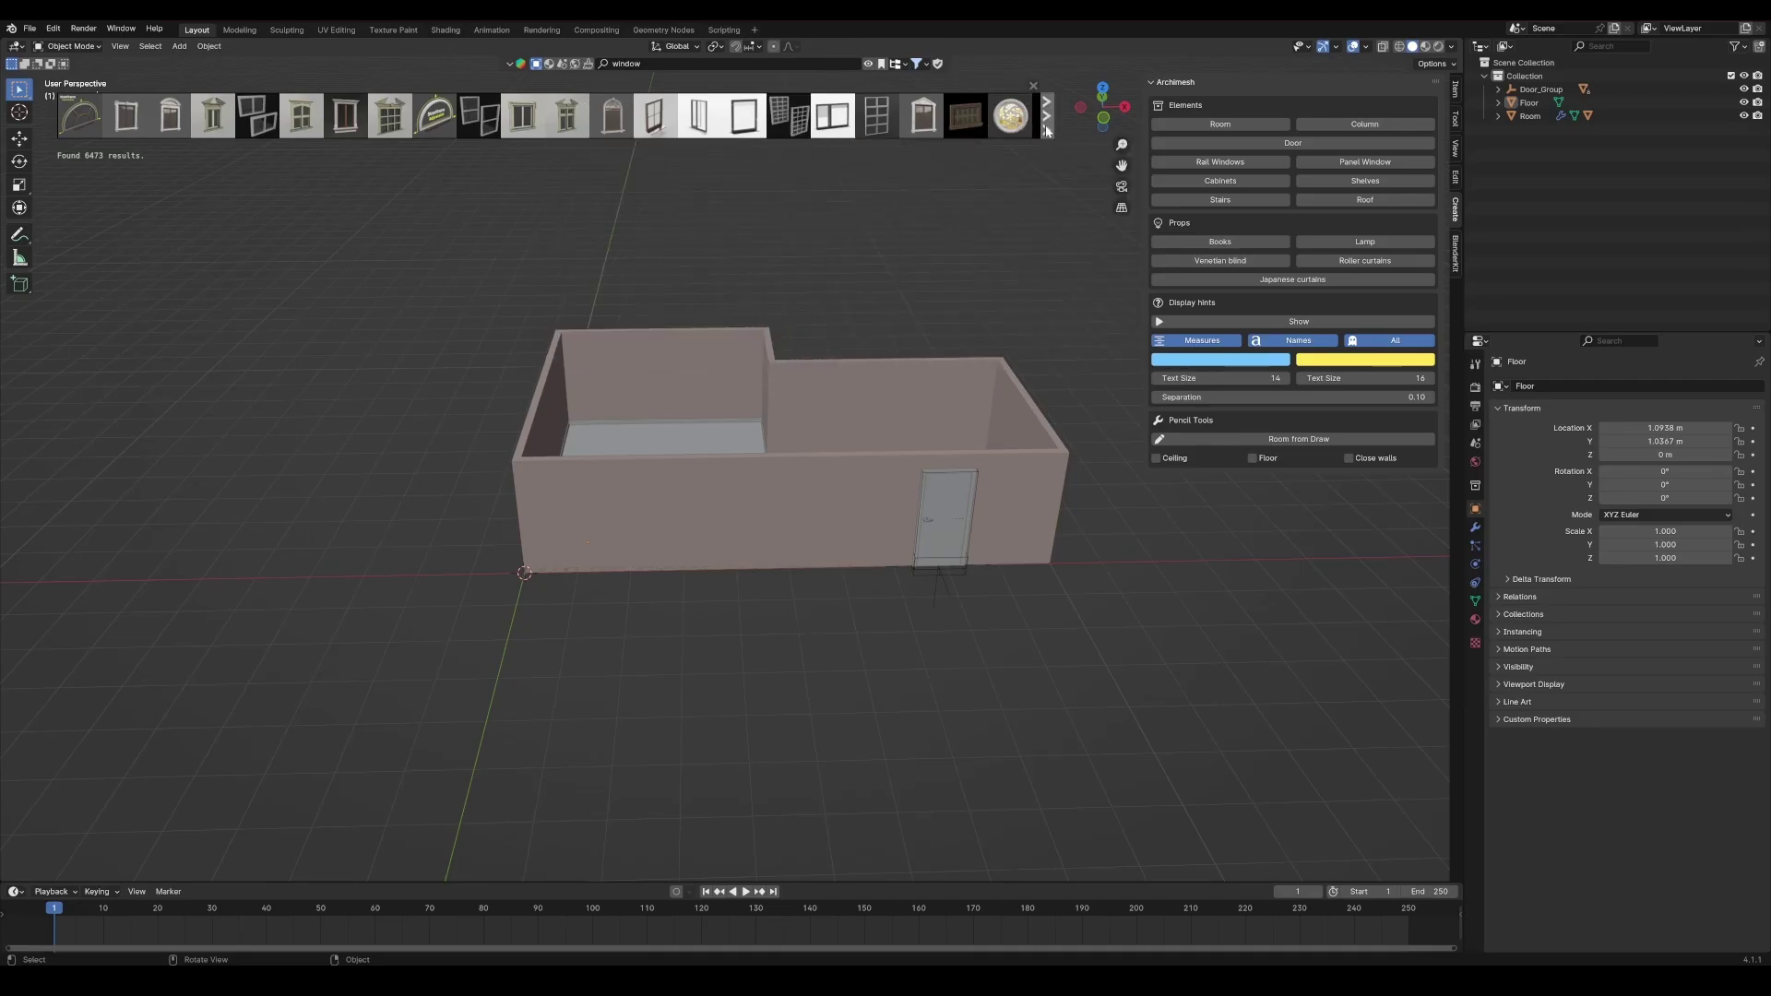
mouse_move(653, 116)
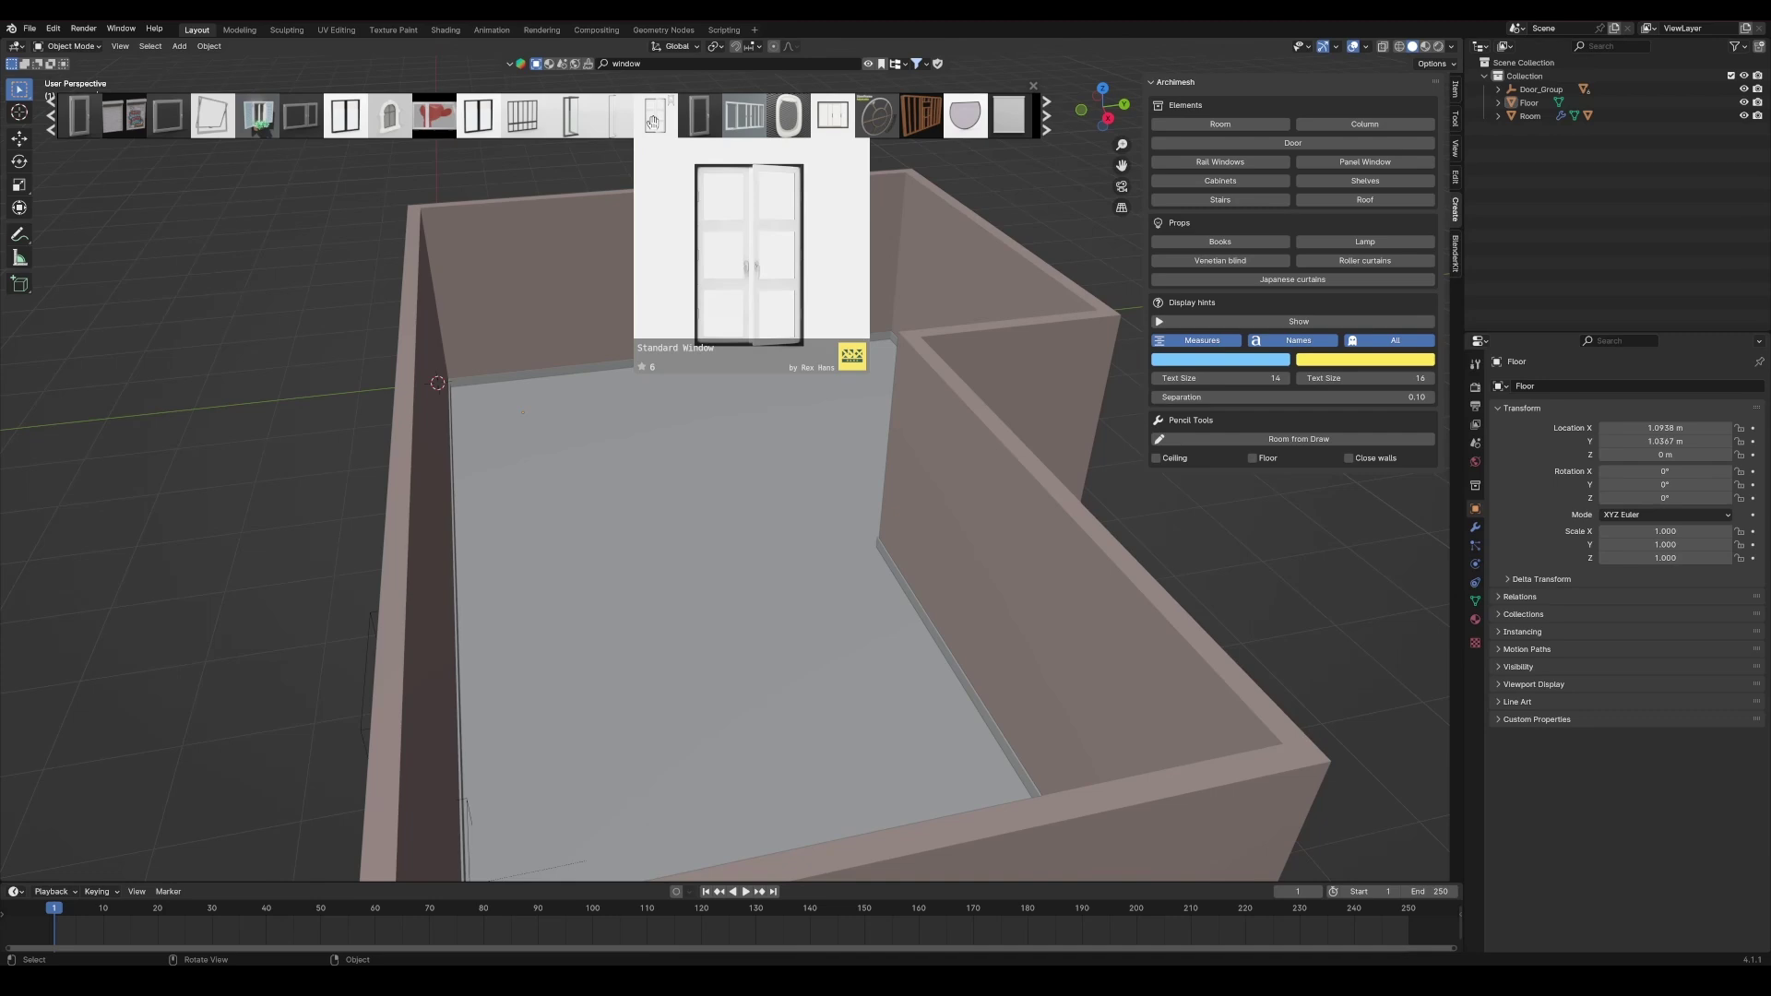
drag(653, 121, 678, 193)
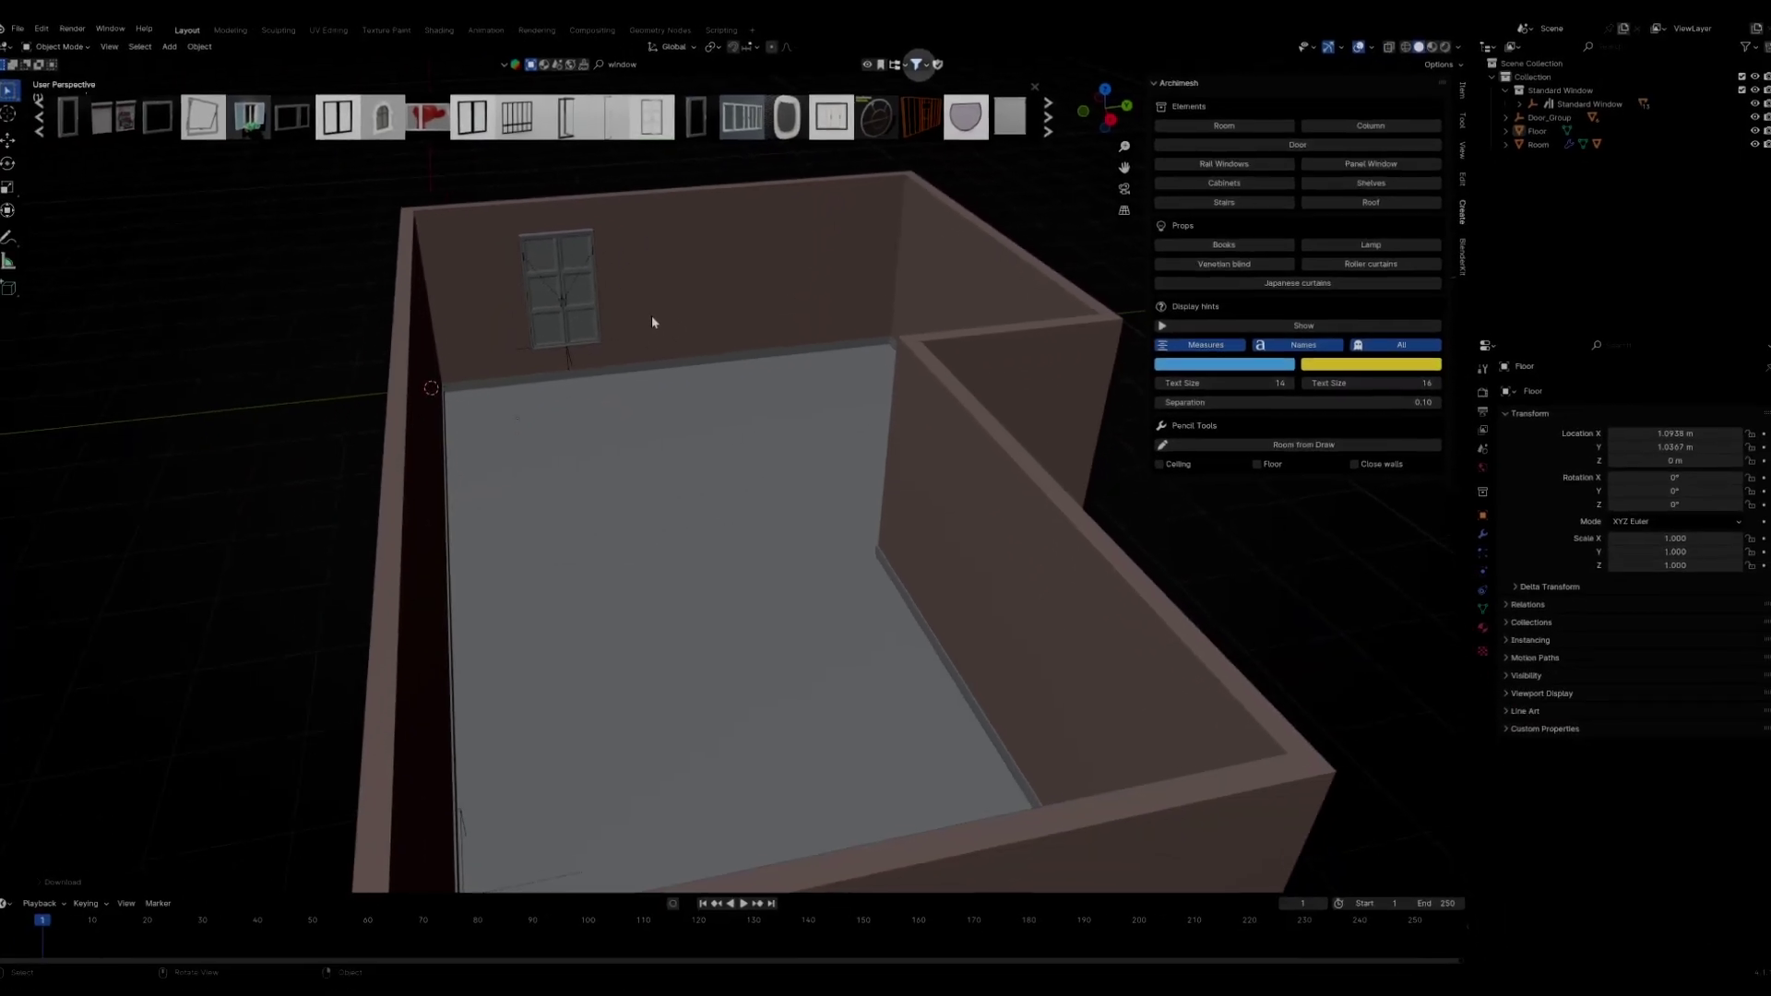
Change the viewport shading and orbit around the room.
mouse_move(652, 316)
middle_down()
mouse_move(442, 307)
mouse_move(405, 335)
mouse_move(654, 307)
mouse_move(858, 166)
middle_up()
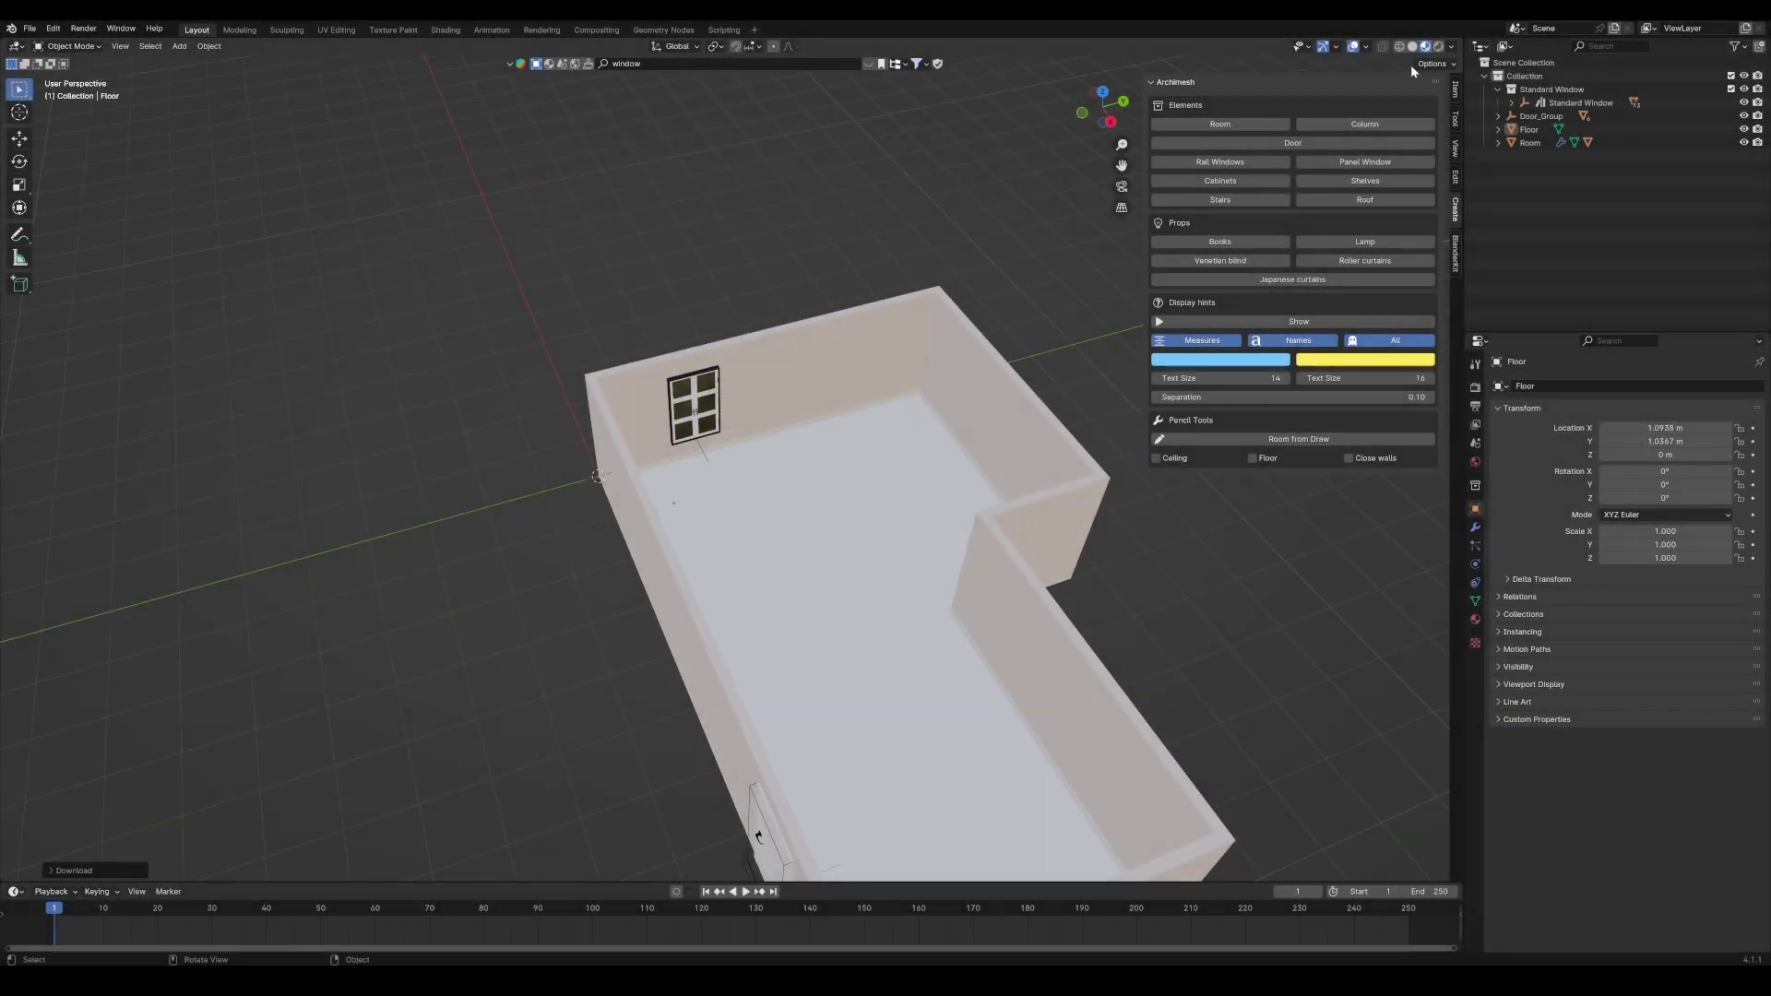
click(1411, 48)
middle_drag(996, 483, 816, 336)
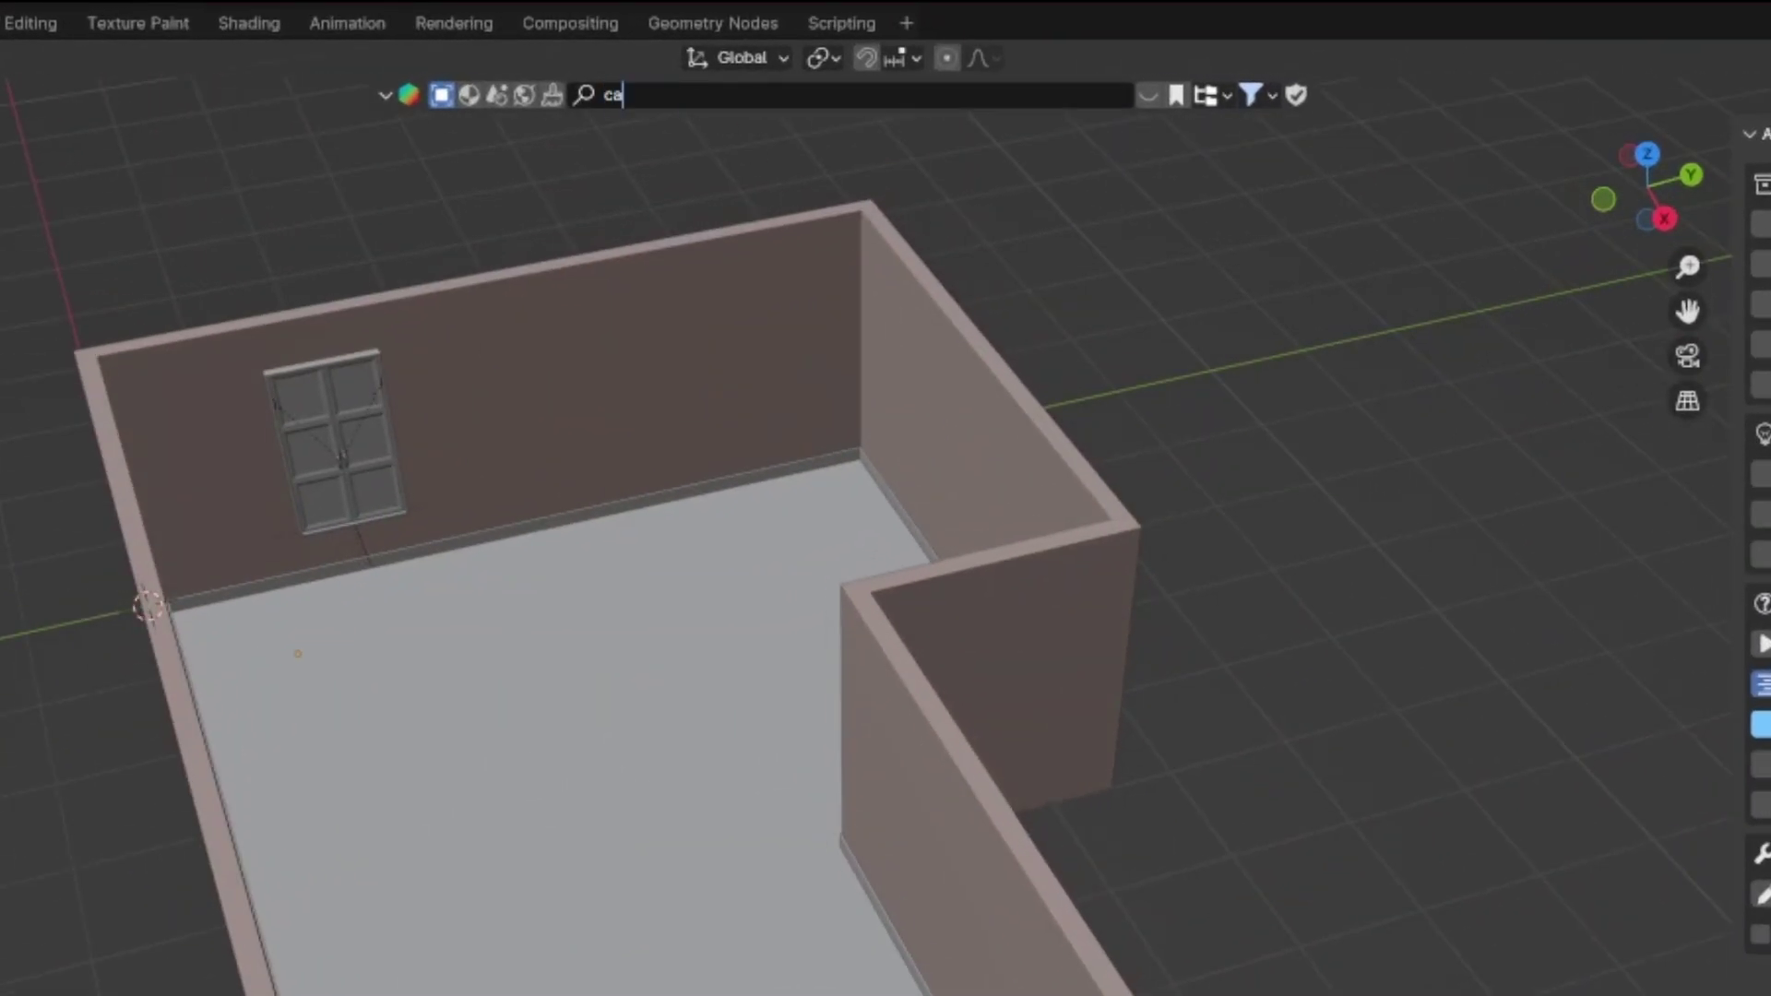
Search BlenderKit for 'cafe' and place the standing chalkboard and booth seating.
key(Return)
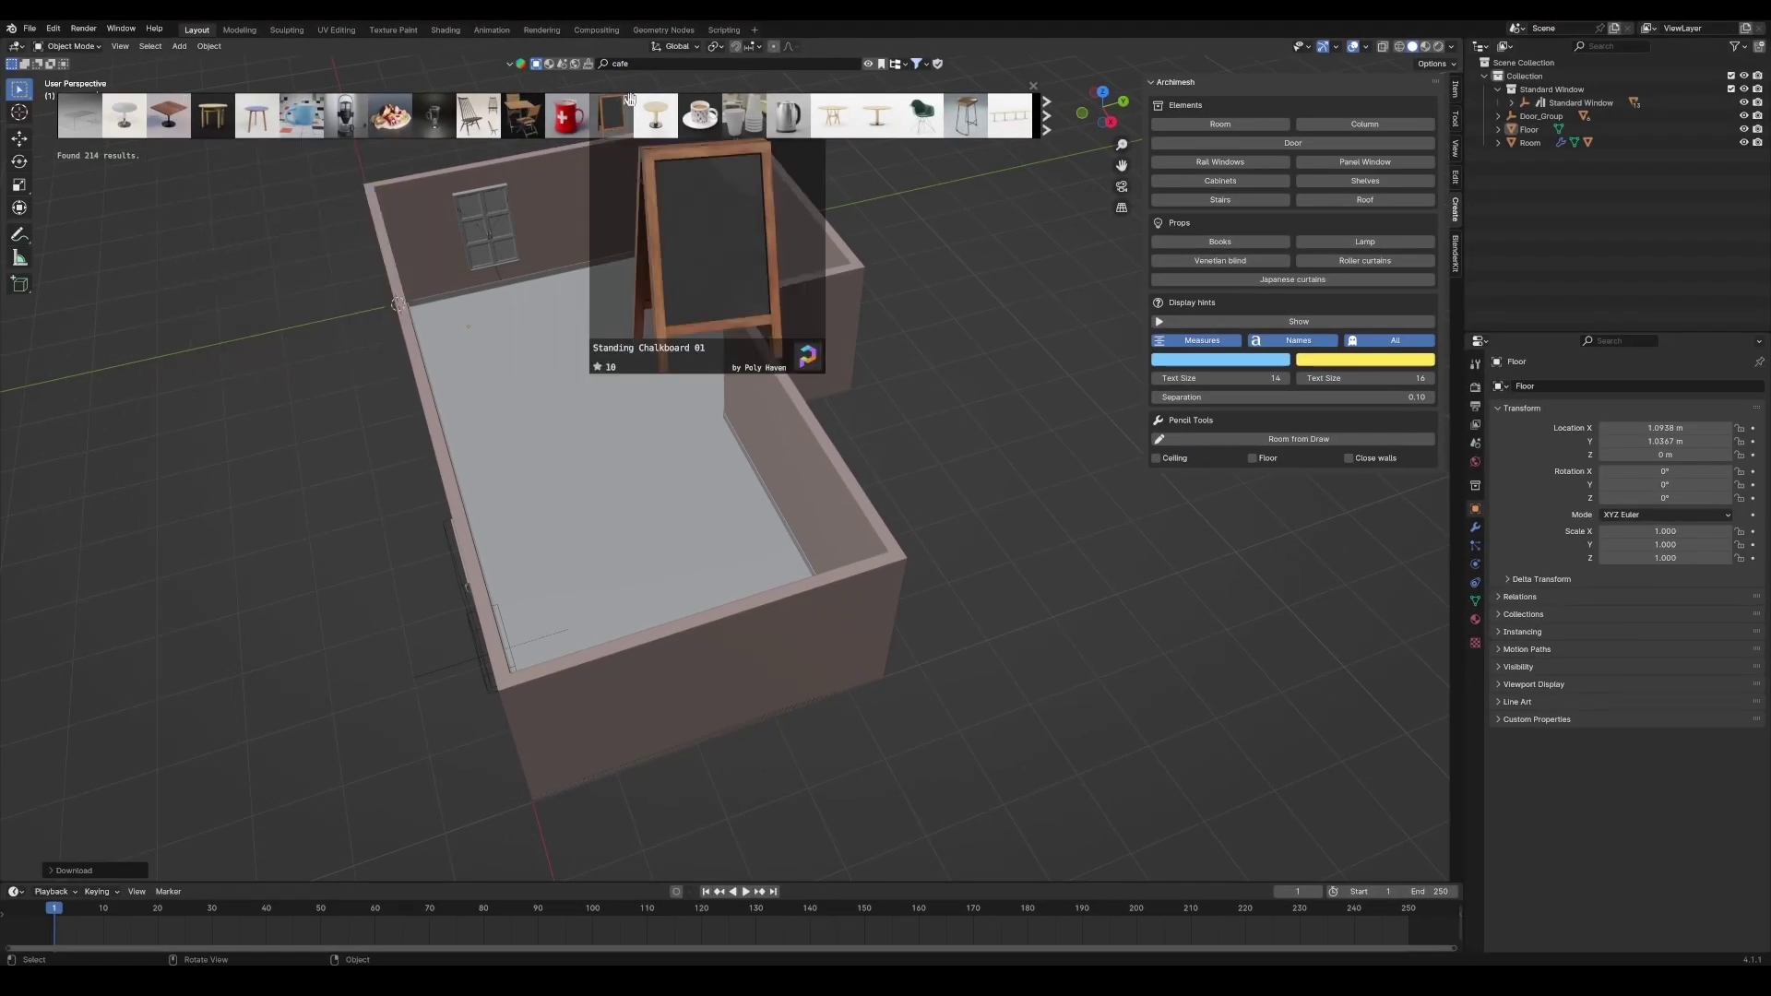
drag(610, 115, 677, 543)
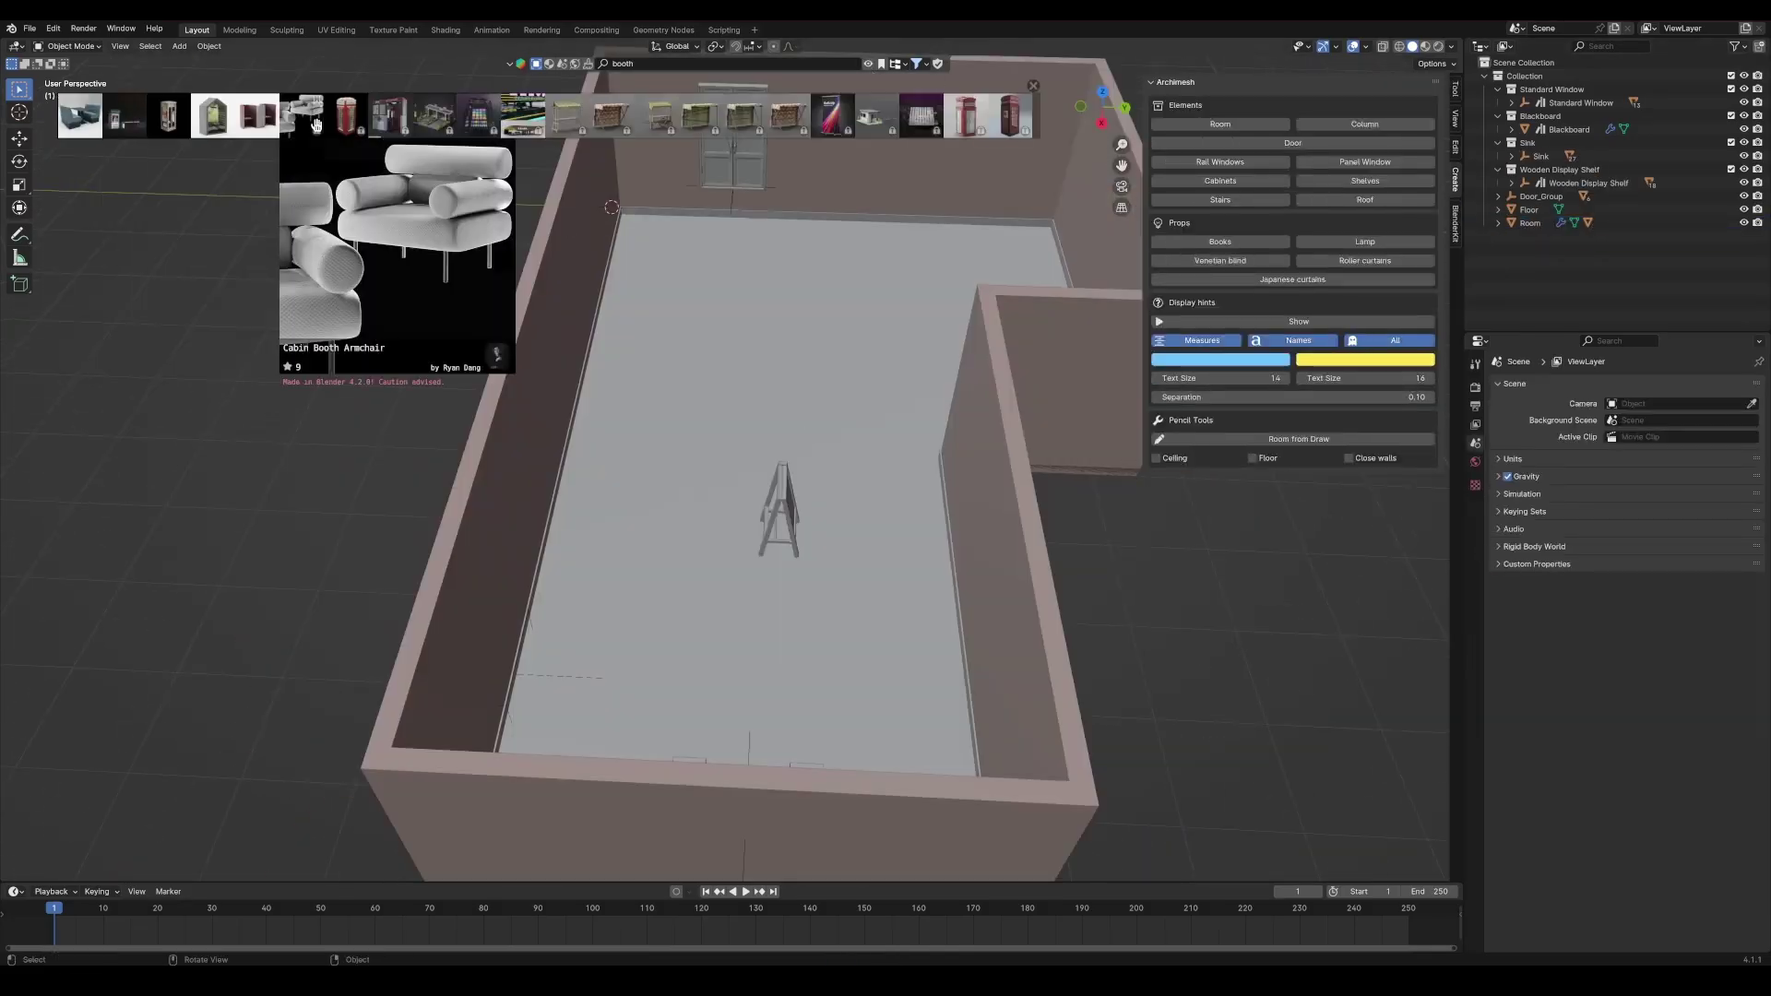
mouse_move(317, 125)
mouse_down()
mouse_move(725, 292)
mouse_move(679, 283)
mouse_up()
middle_drag(878, 367, 1271, 430)
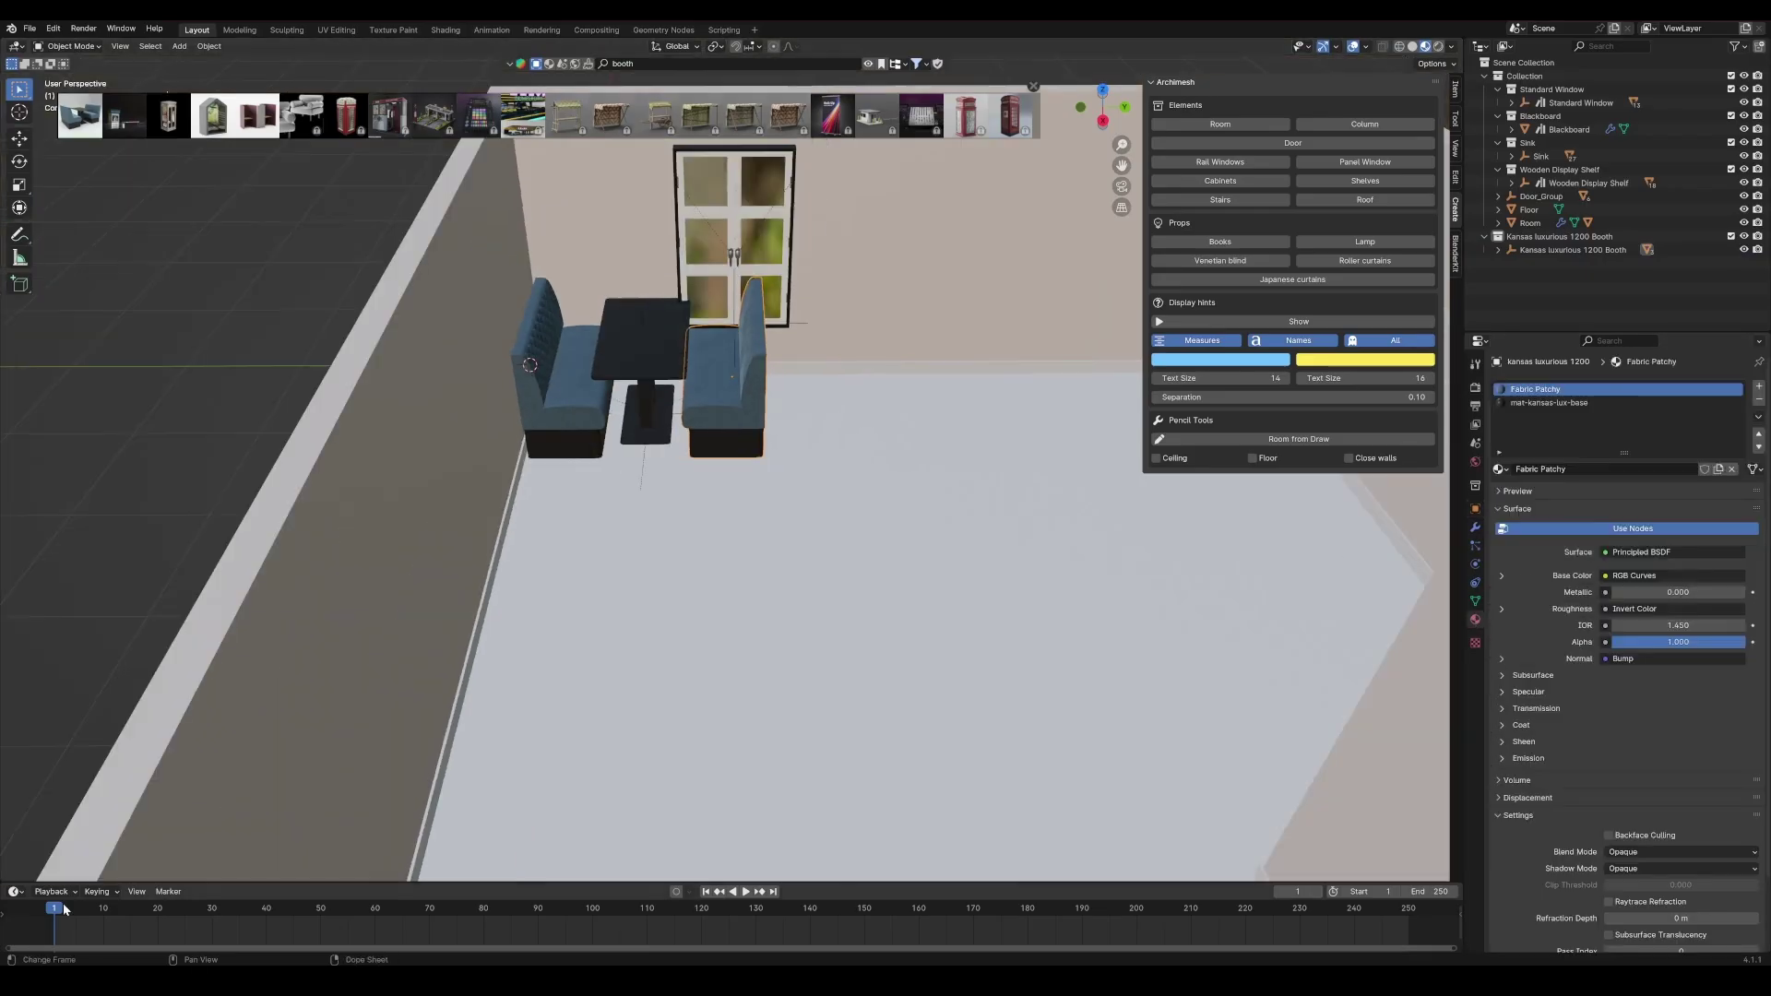
Darken the booth fabric by bending the RGB Curves node in the Shader Editor.
click(14, 891)
click(69, 849)
drag(693, 882, 691, 595)
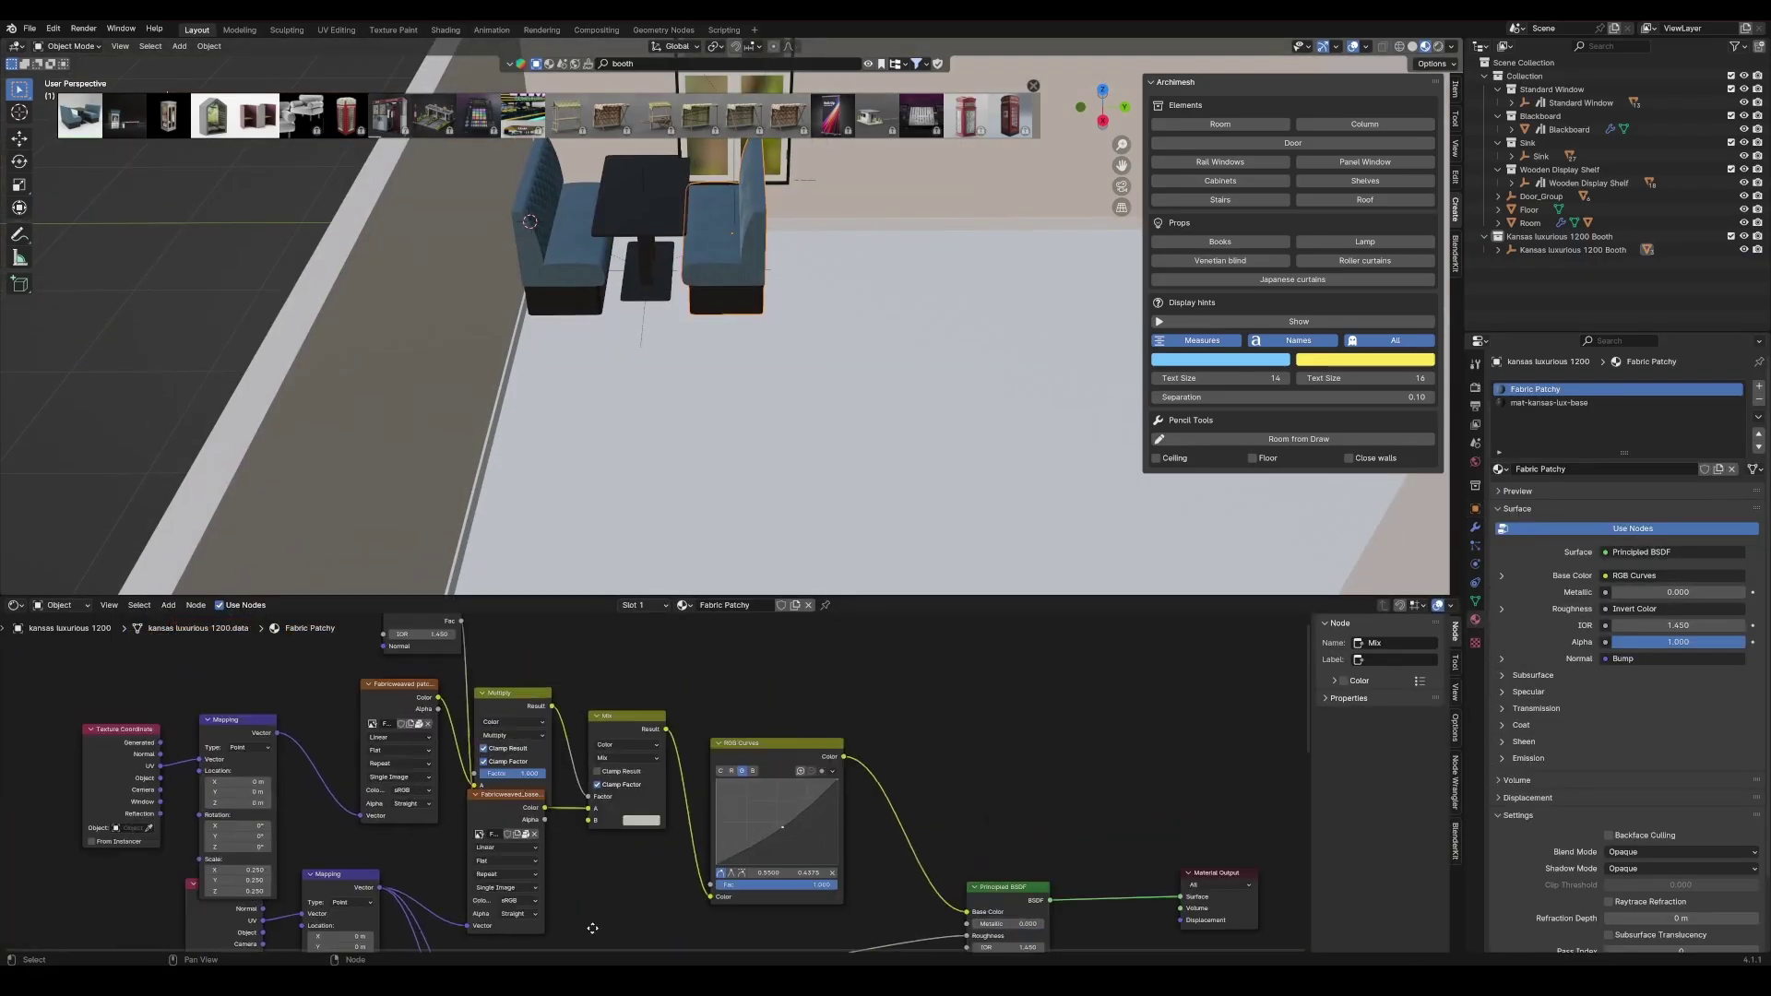
drag(617, 730, 666, 755)
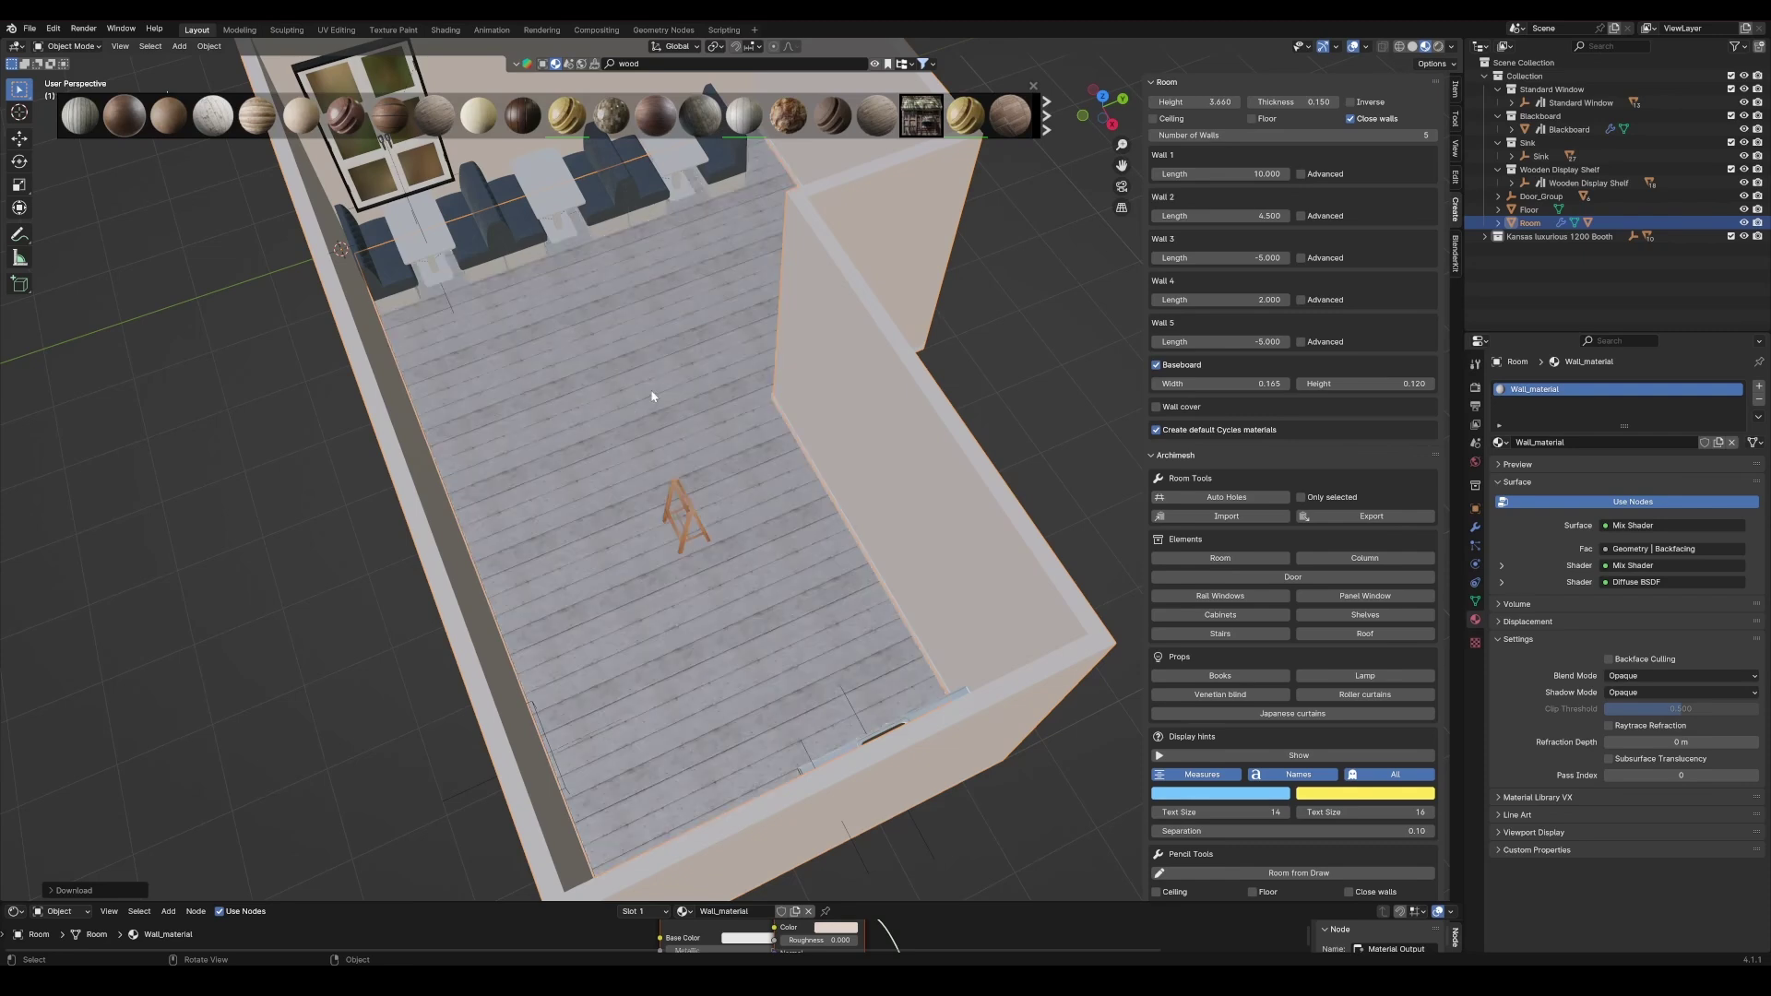
Rotate the floor's UVs 90 degrees so the wooden planks run across the room.
mouse_move(651, 398)
middle_down()
mouse_move(781, 454)
mouse_move(746, 457)
middle_up()
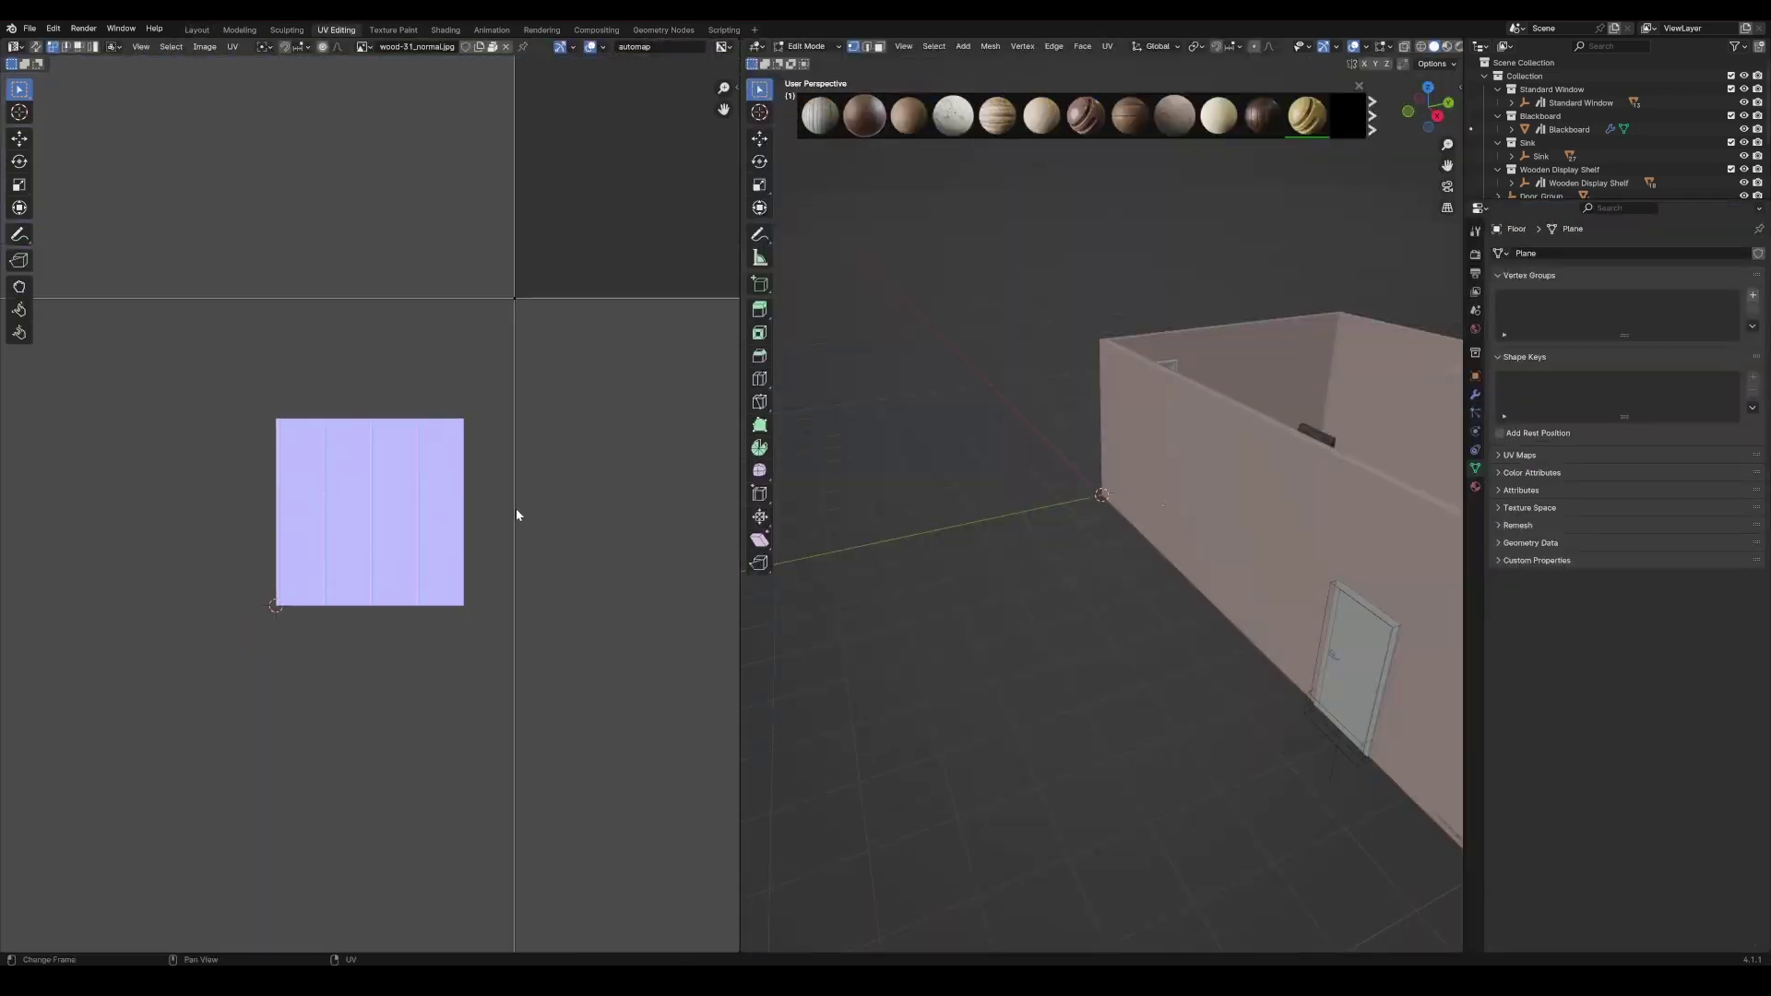
text(a)
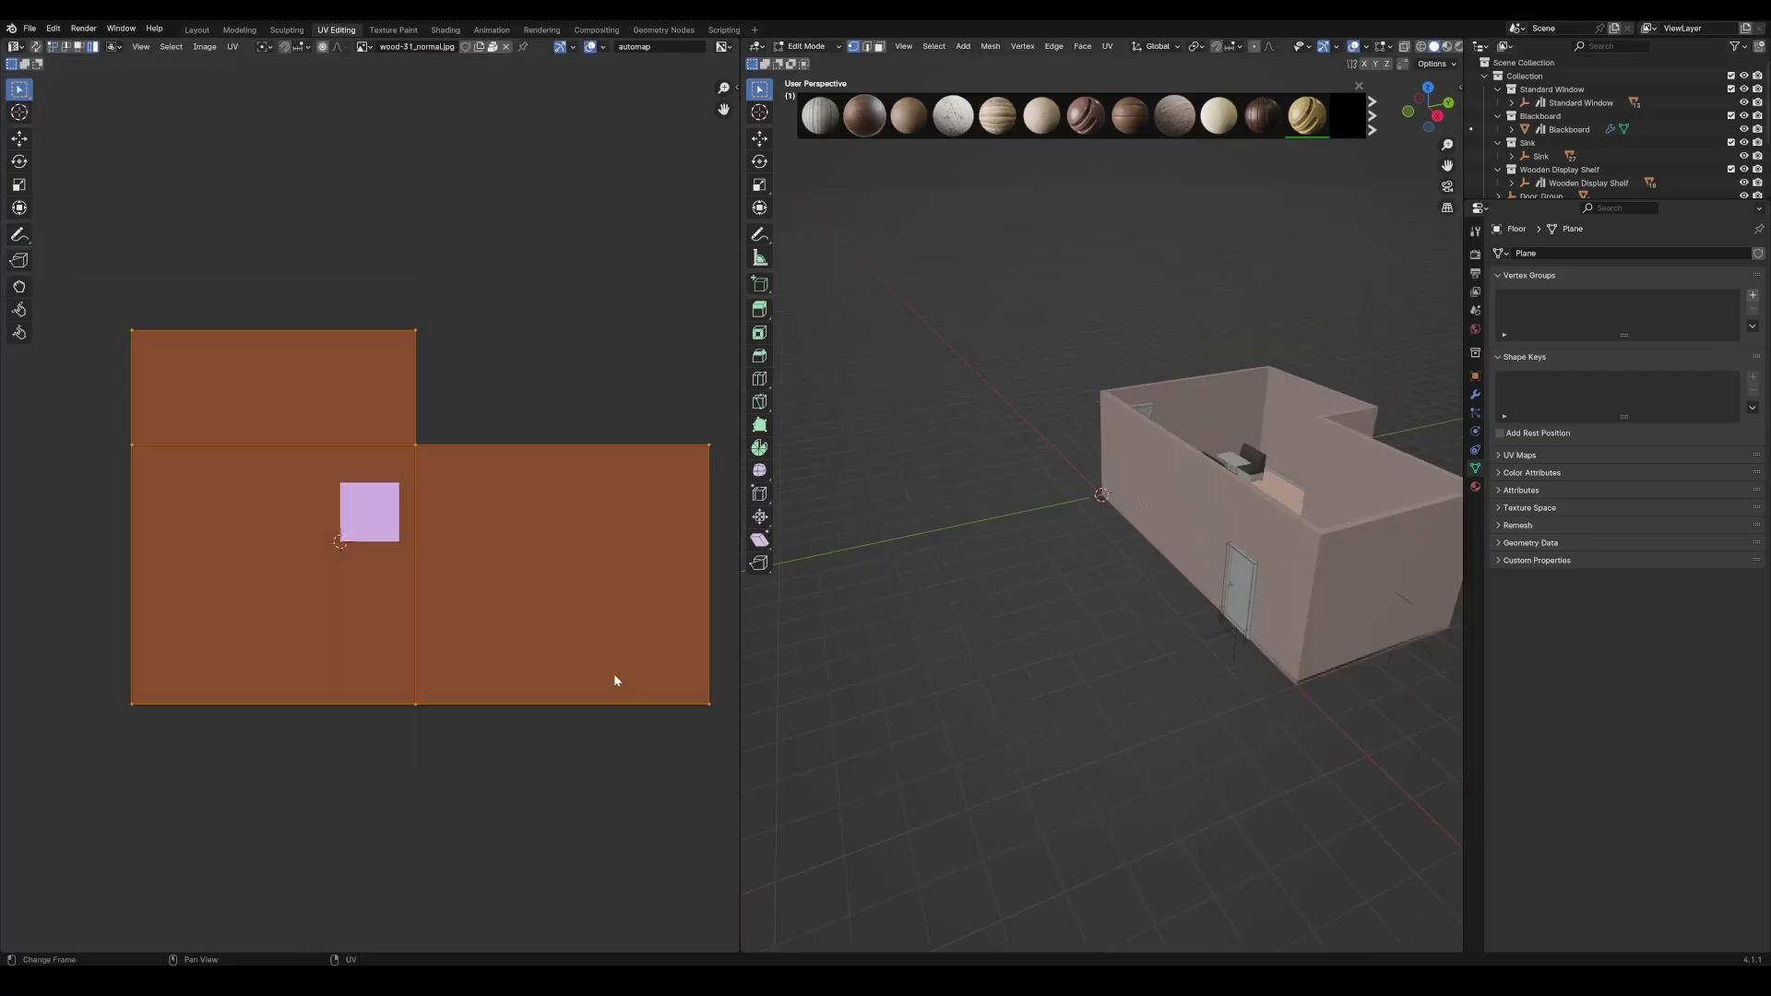
text(r90)
key(Return)
middle_drag(1106, 553, 1227, 677)
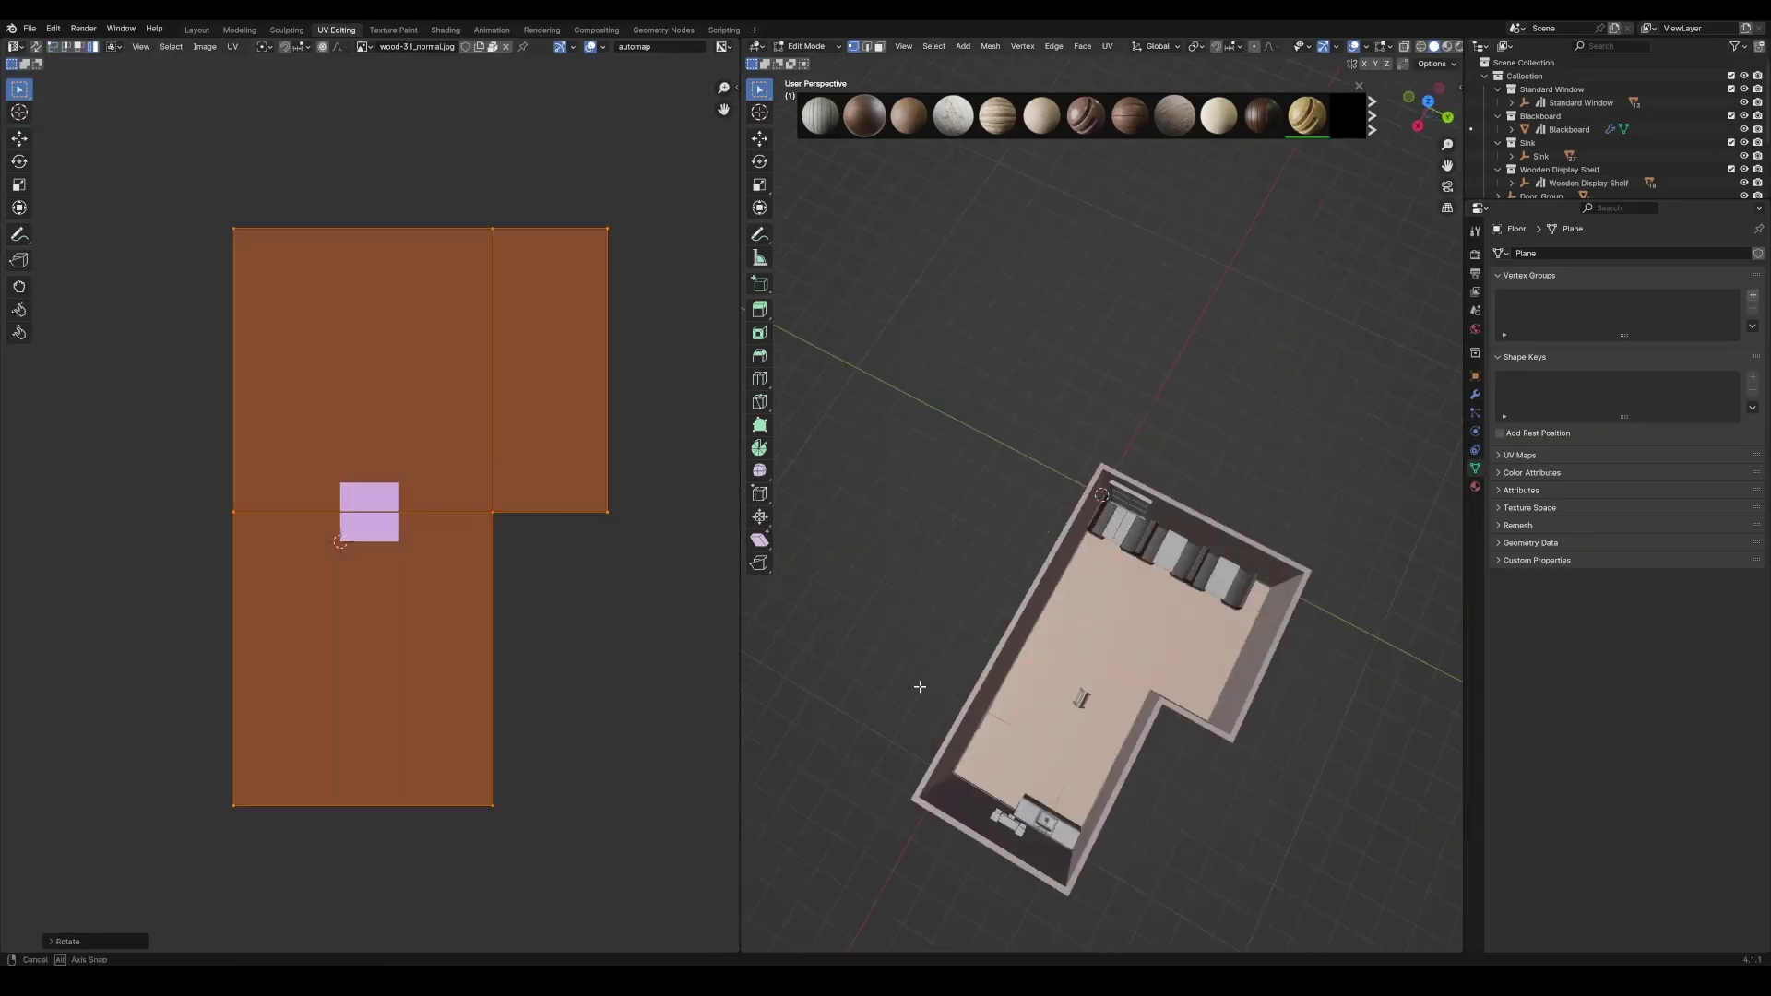
scroll(1227, 677, up, 5)
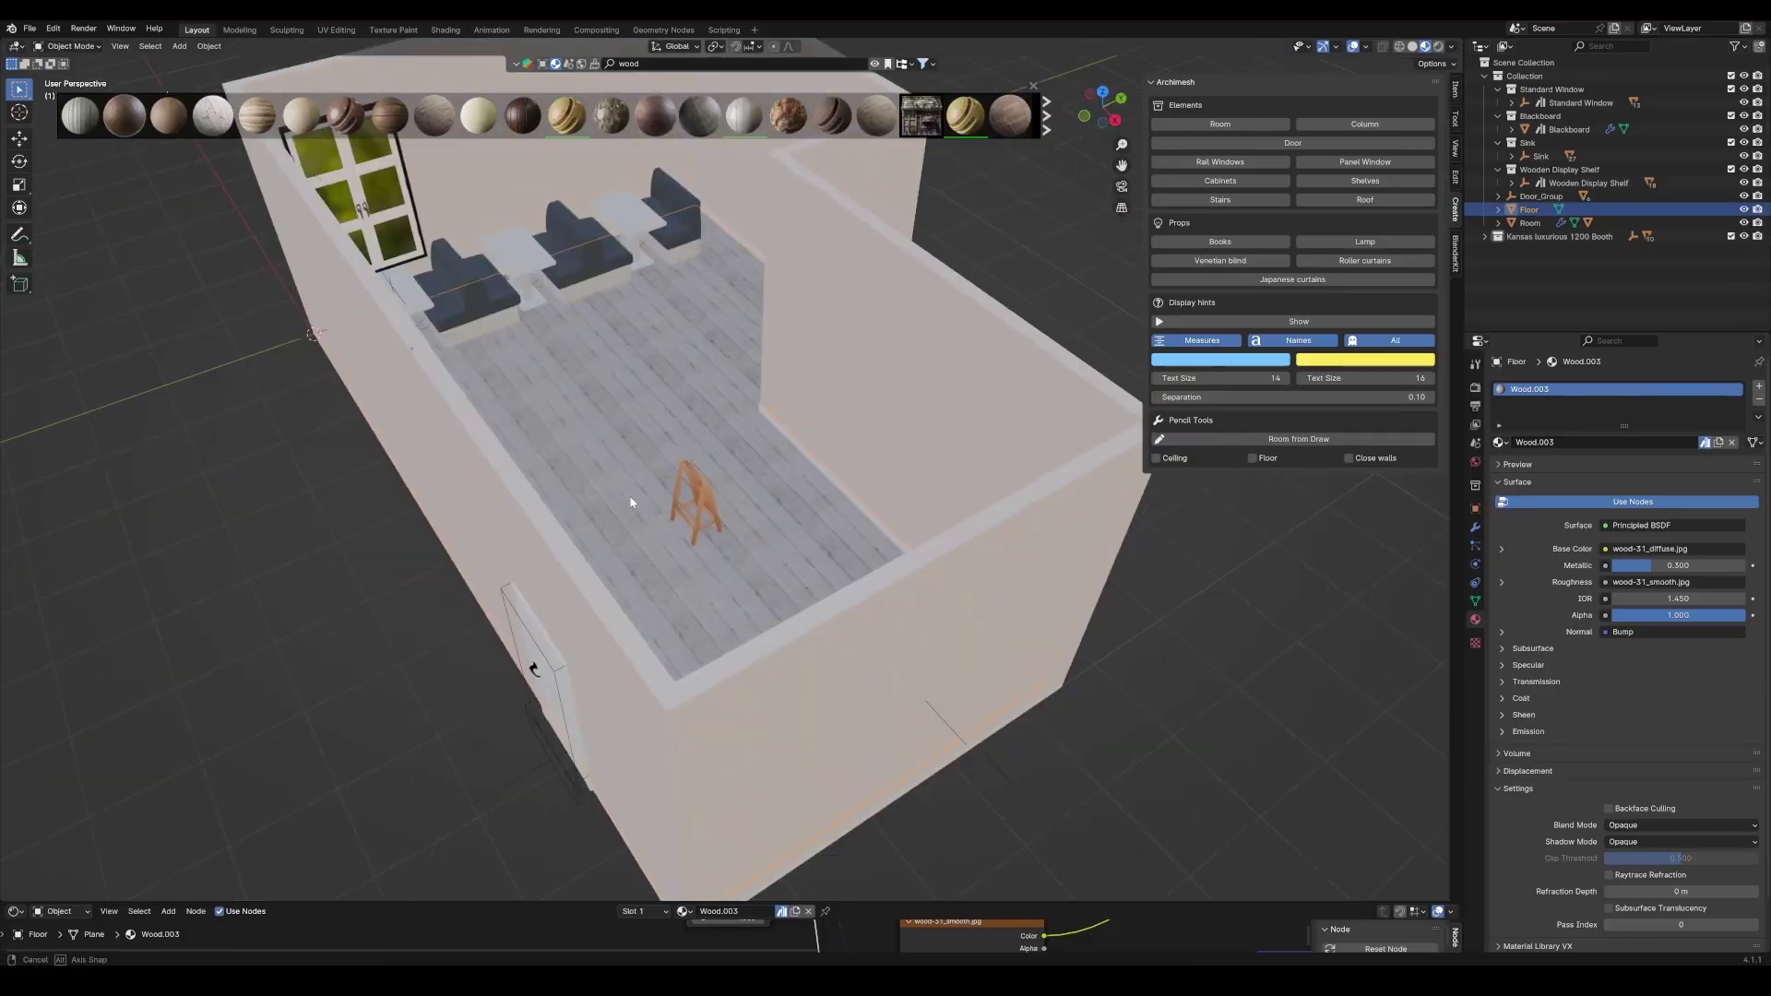
middle_drag(631, 502, 791, 567)
key(Tab)
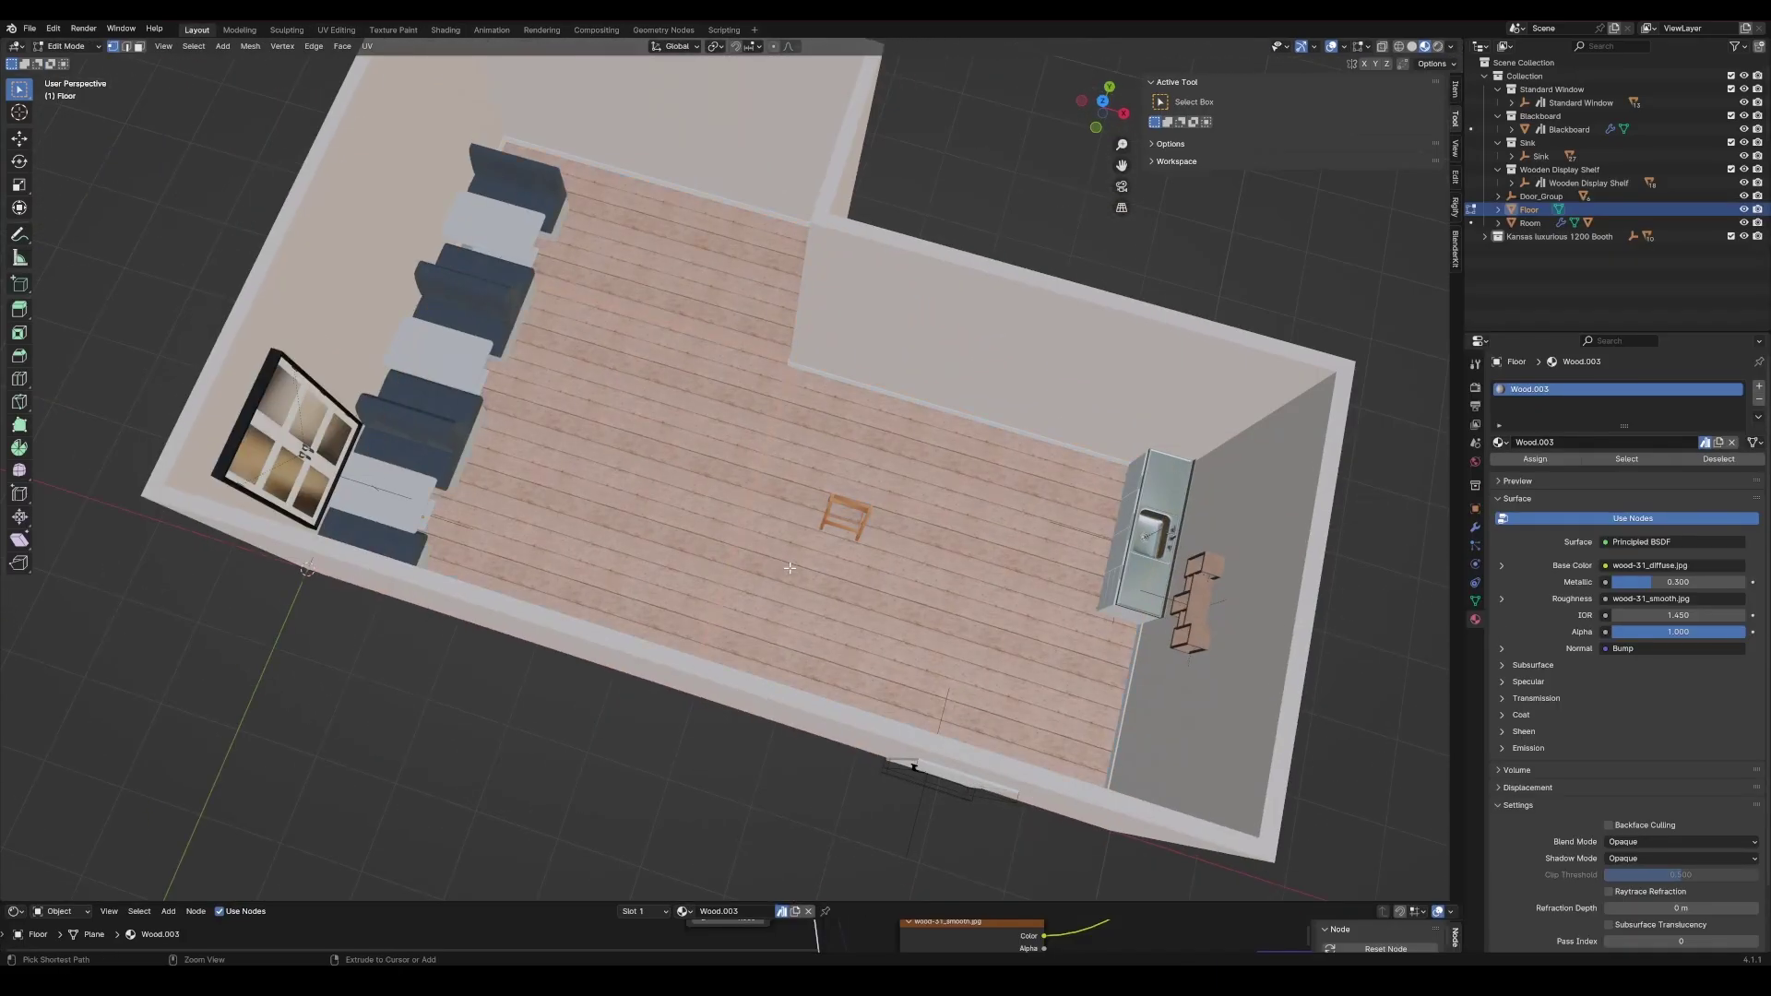
middle_drag(906, 257, 1259, 128)
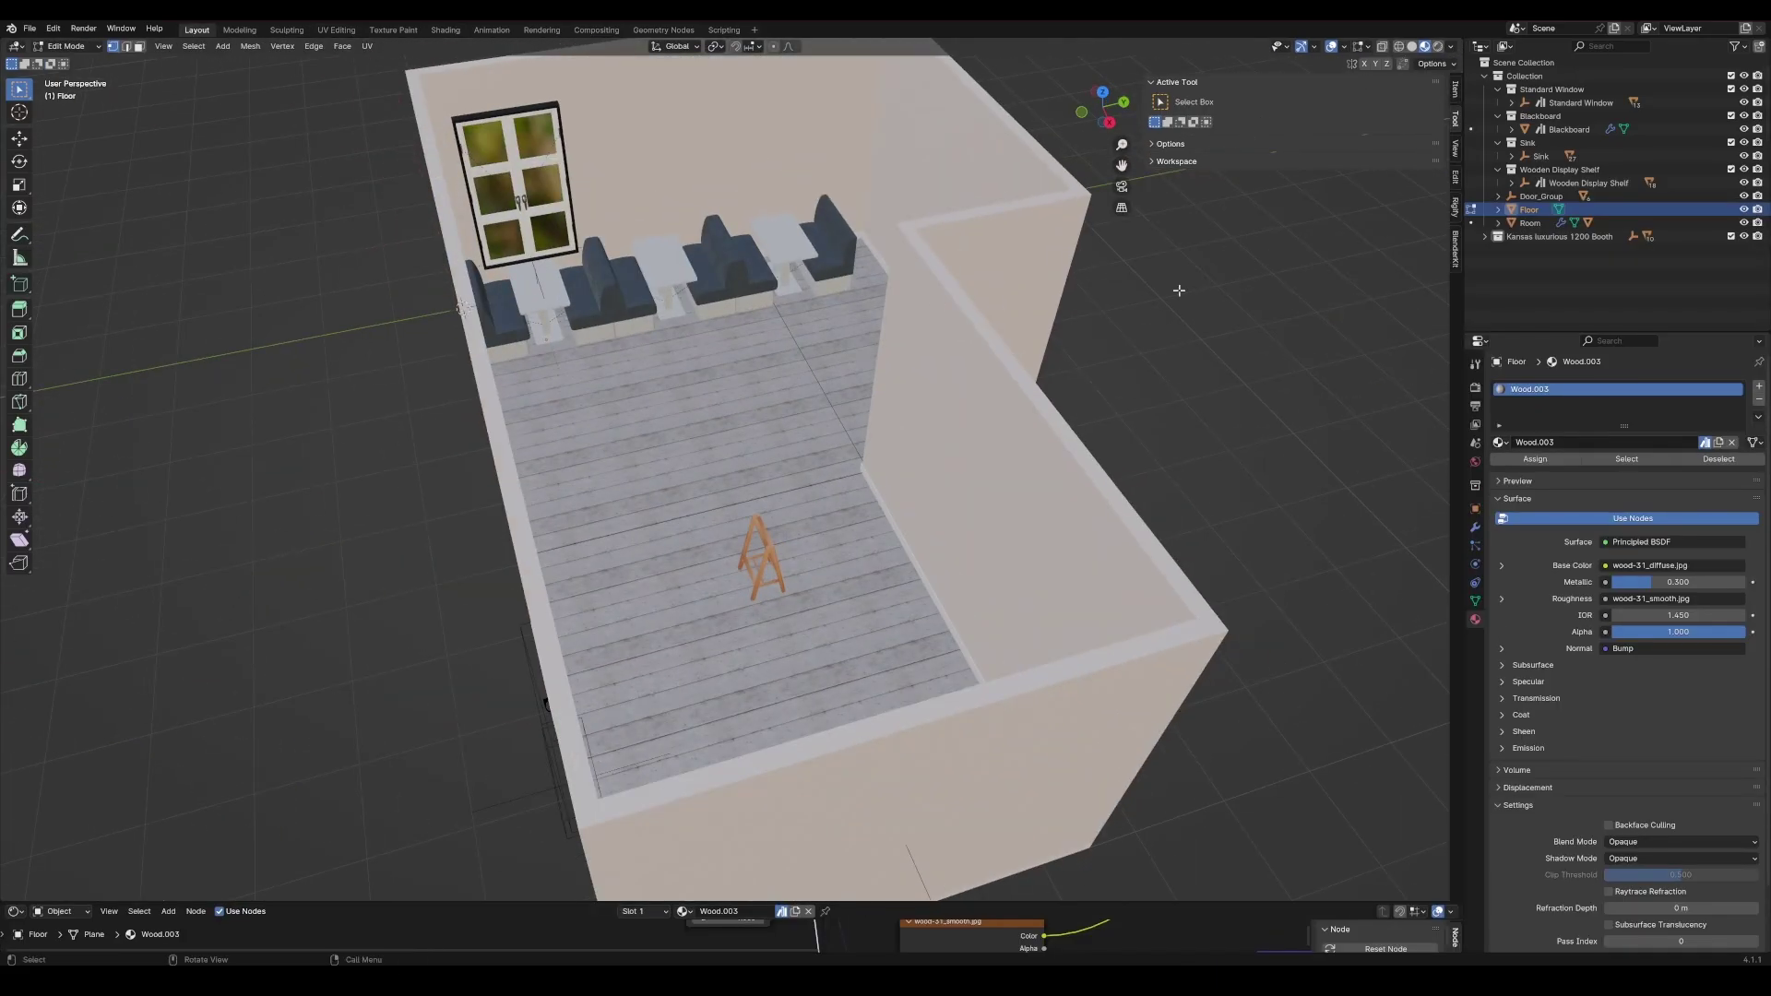
Bring up the Archimesh room tools and orbit in on the bench wall.
click(1455, 211)
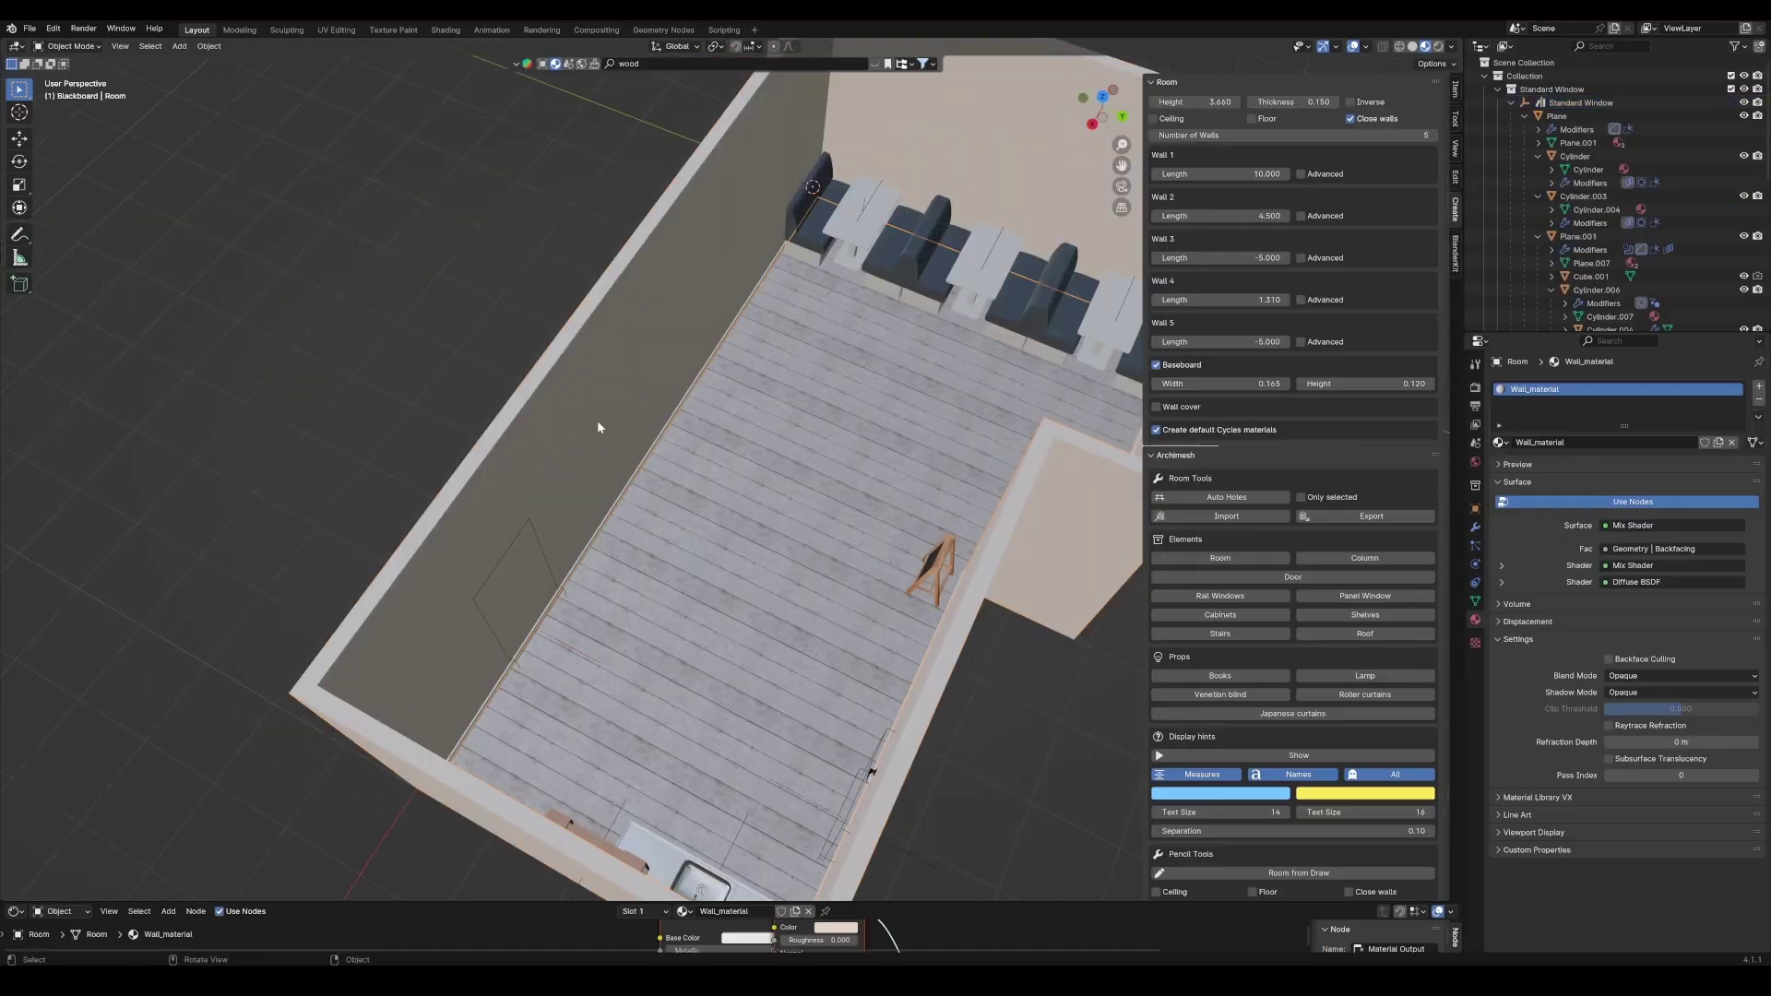
middle_drag(601, 424, 873, 619)
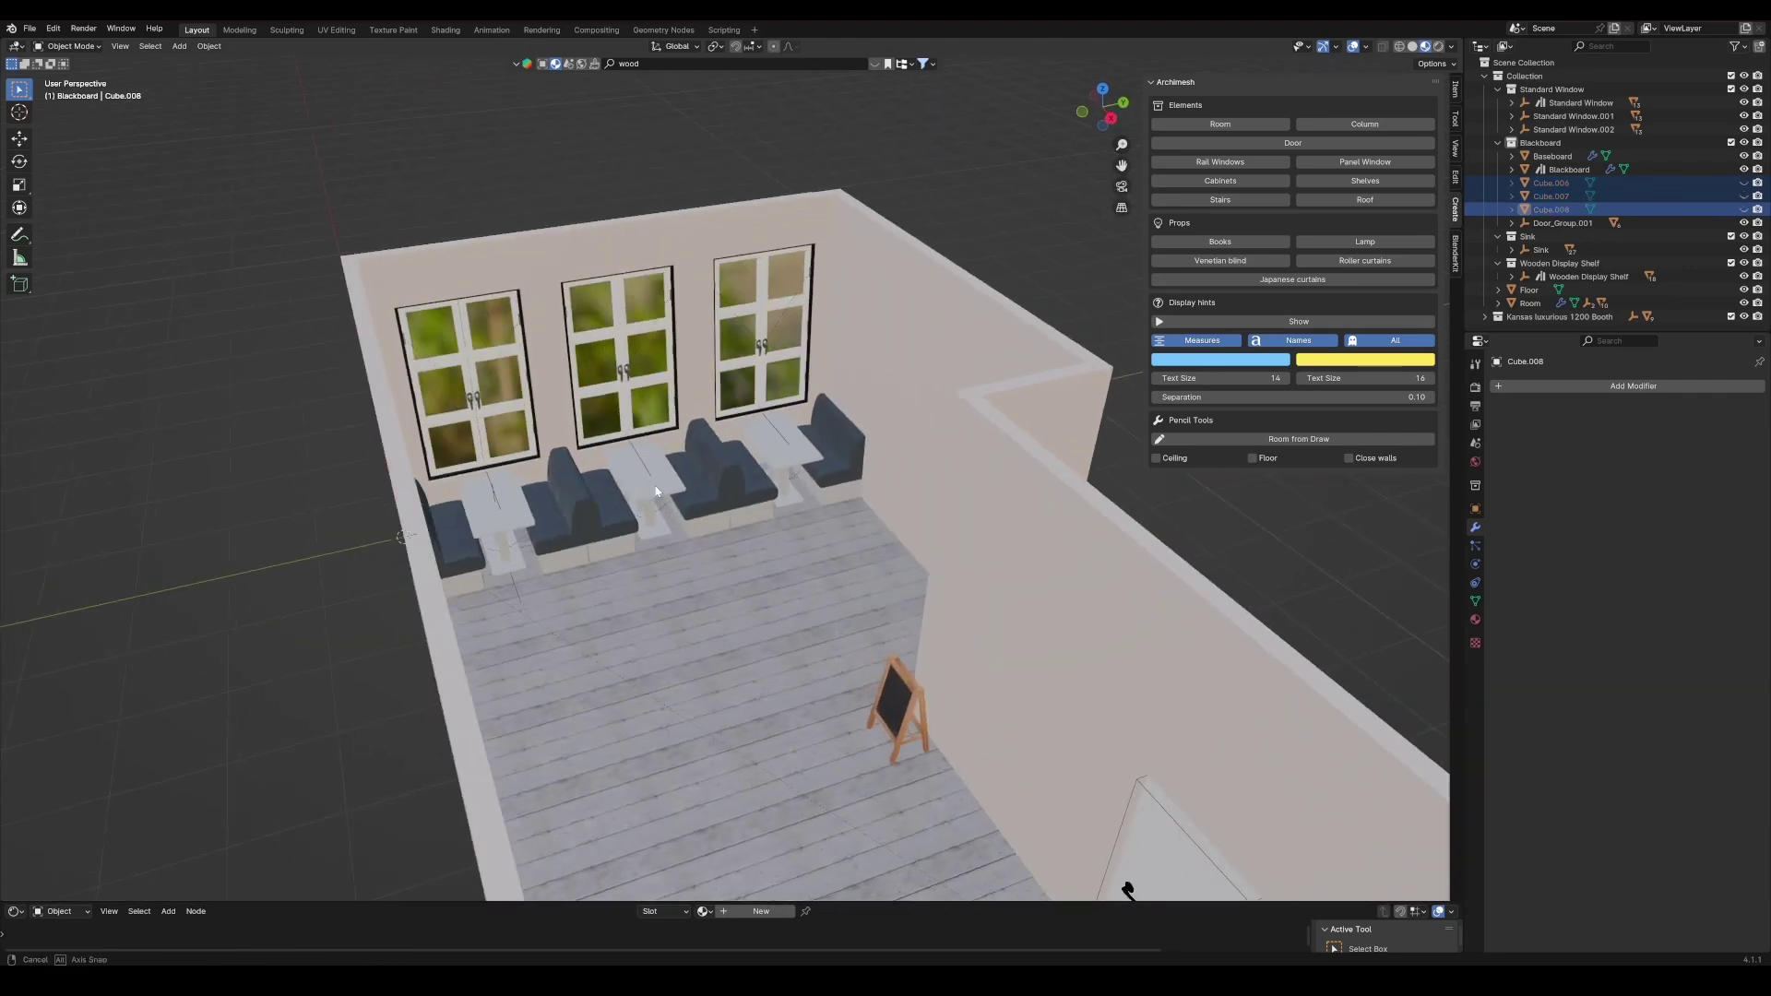
mouse_move(655, 492)
middle_down()
mouse_move(951, 420)
mouse_move(1018, 511)
mouse_move(933, 508)
mouse_move(858, 420)
mouse_move(865, 493)
middle_up()
scroll(860, 420, down, 2)
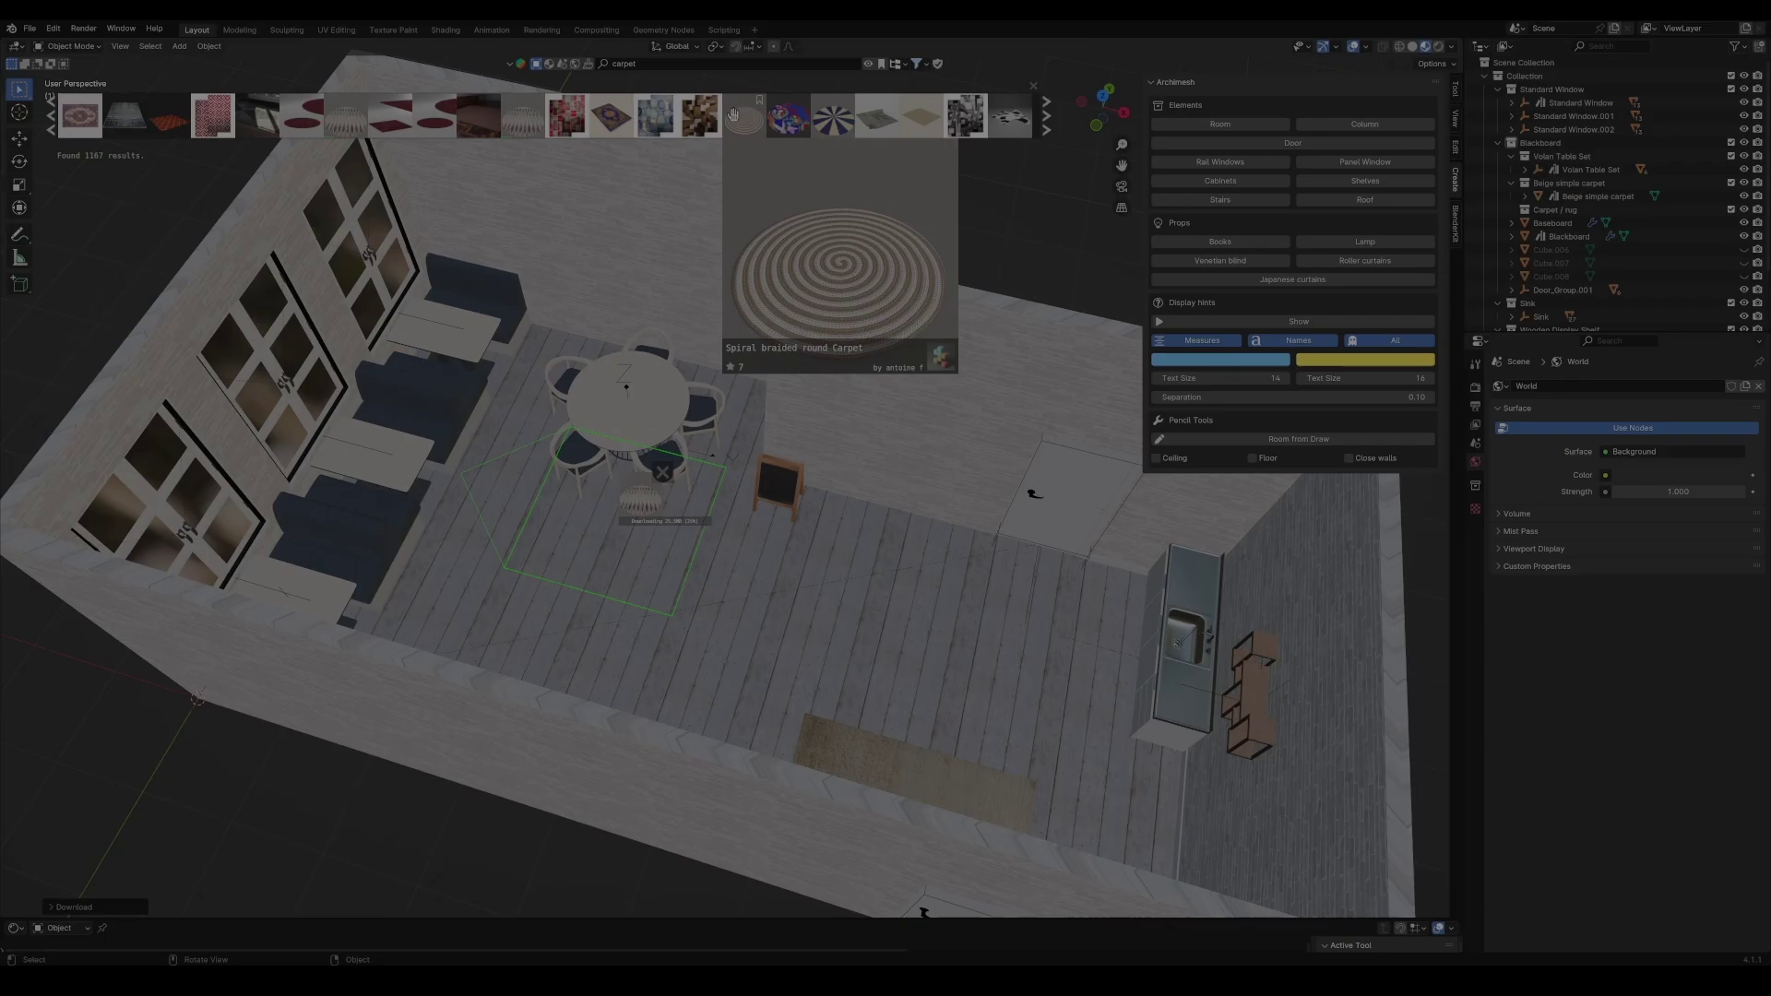
Face the windowed wall and select the Vidan table set in top view.
mouse_move(1038, 493)
middle_down()
mouse_move(670, 572)
mouse_move(721, 578)
middle_up()
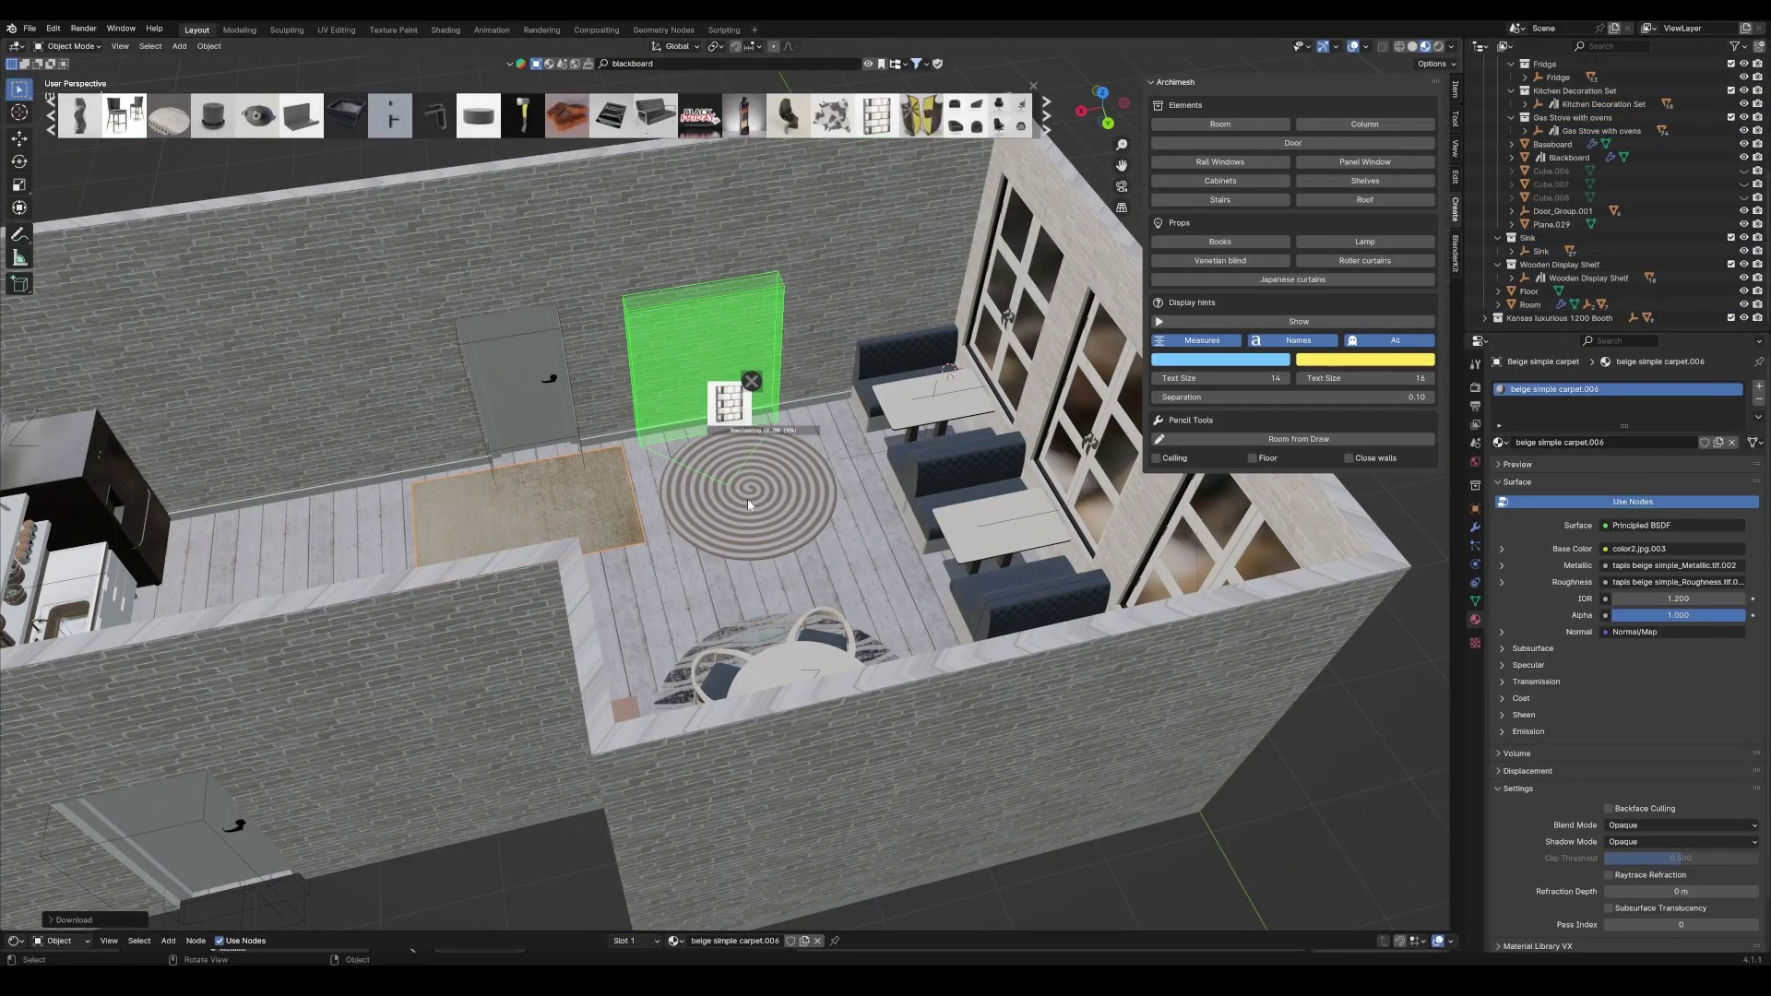
middle_drag(770, 125, 905, 618)
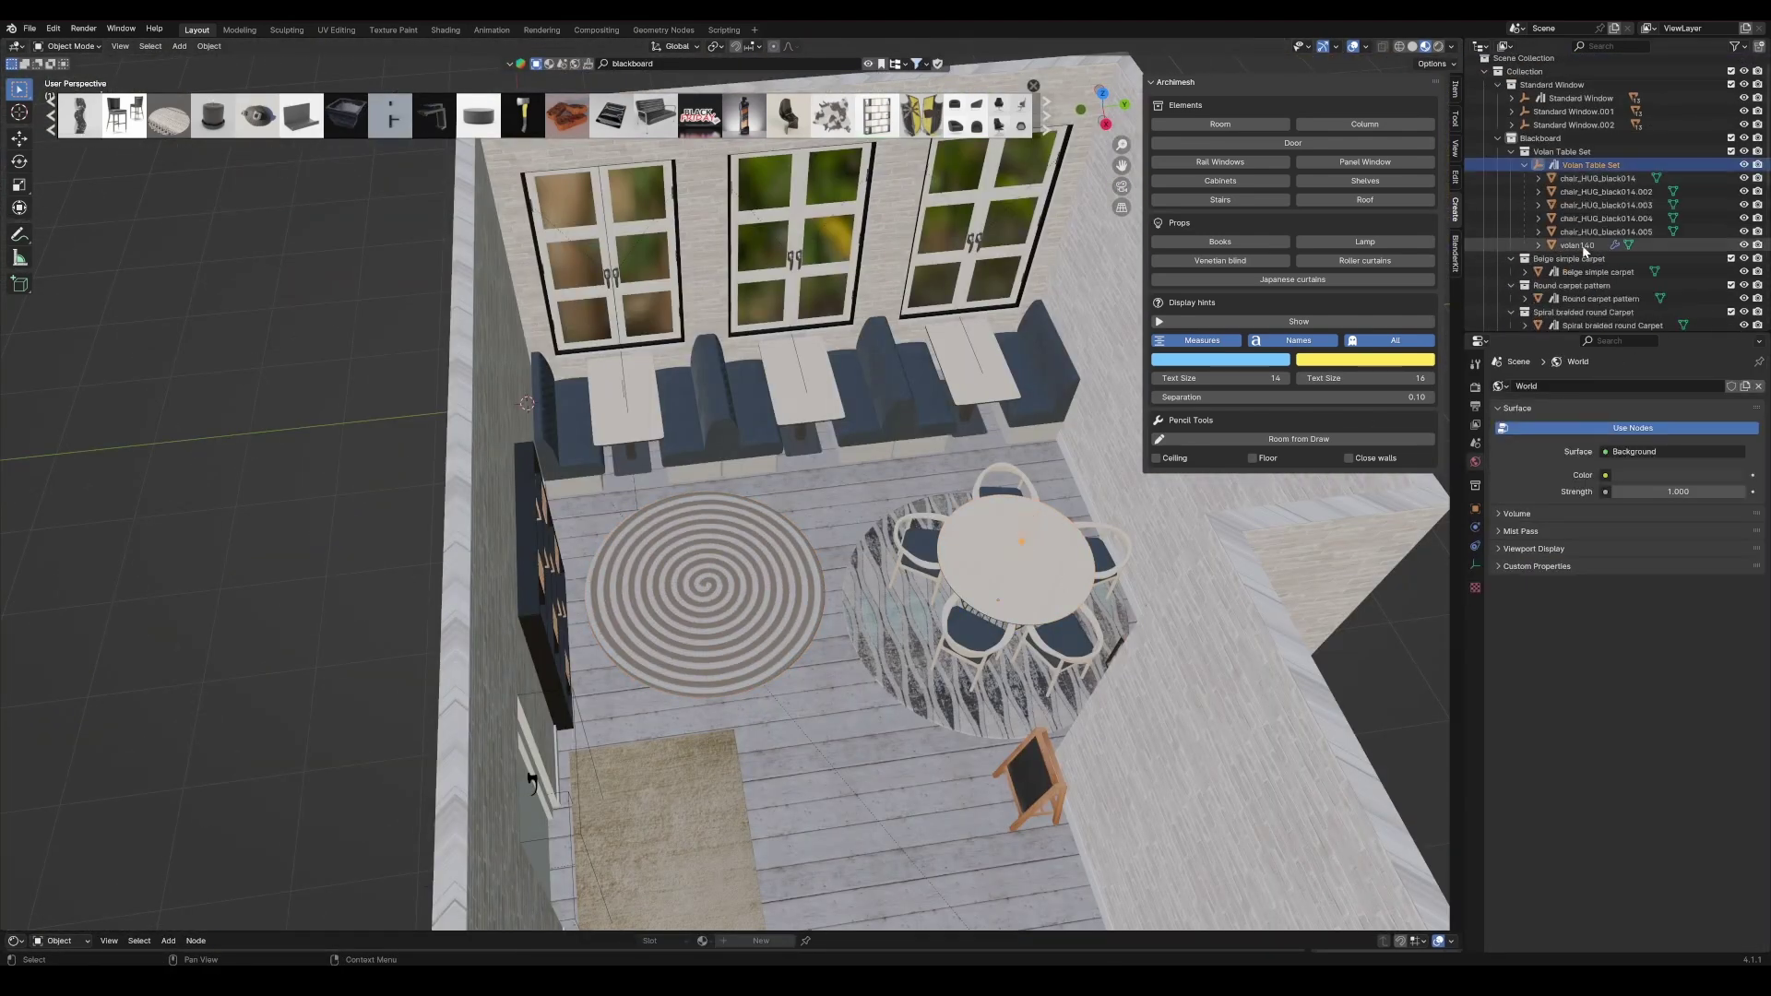
shift+click(1586, 244)
key(KP_7)
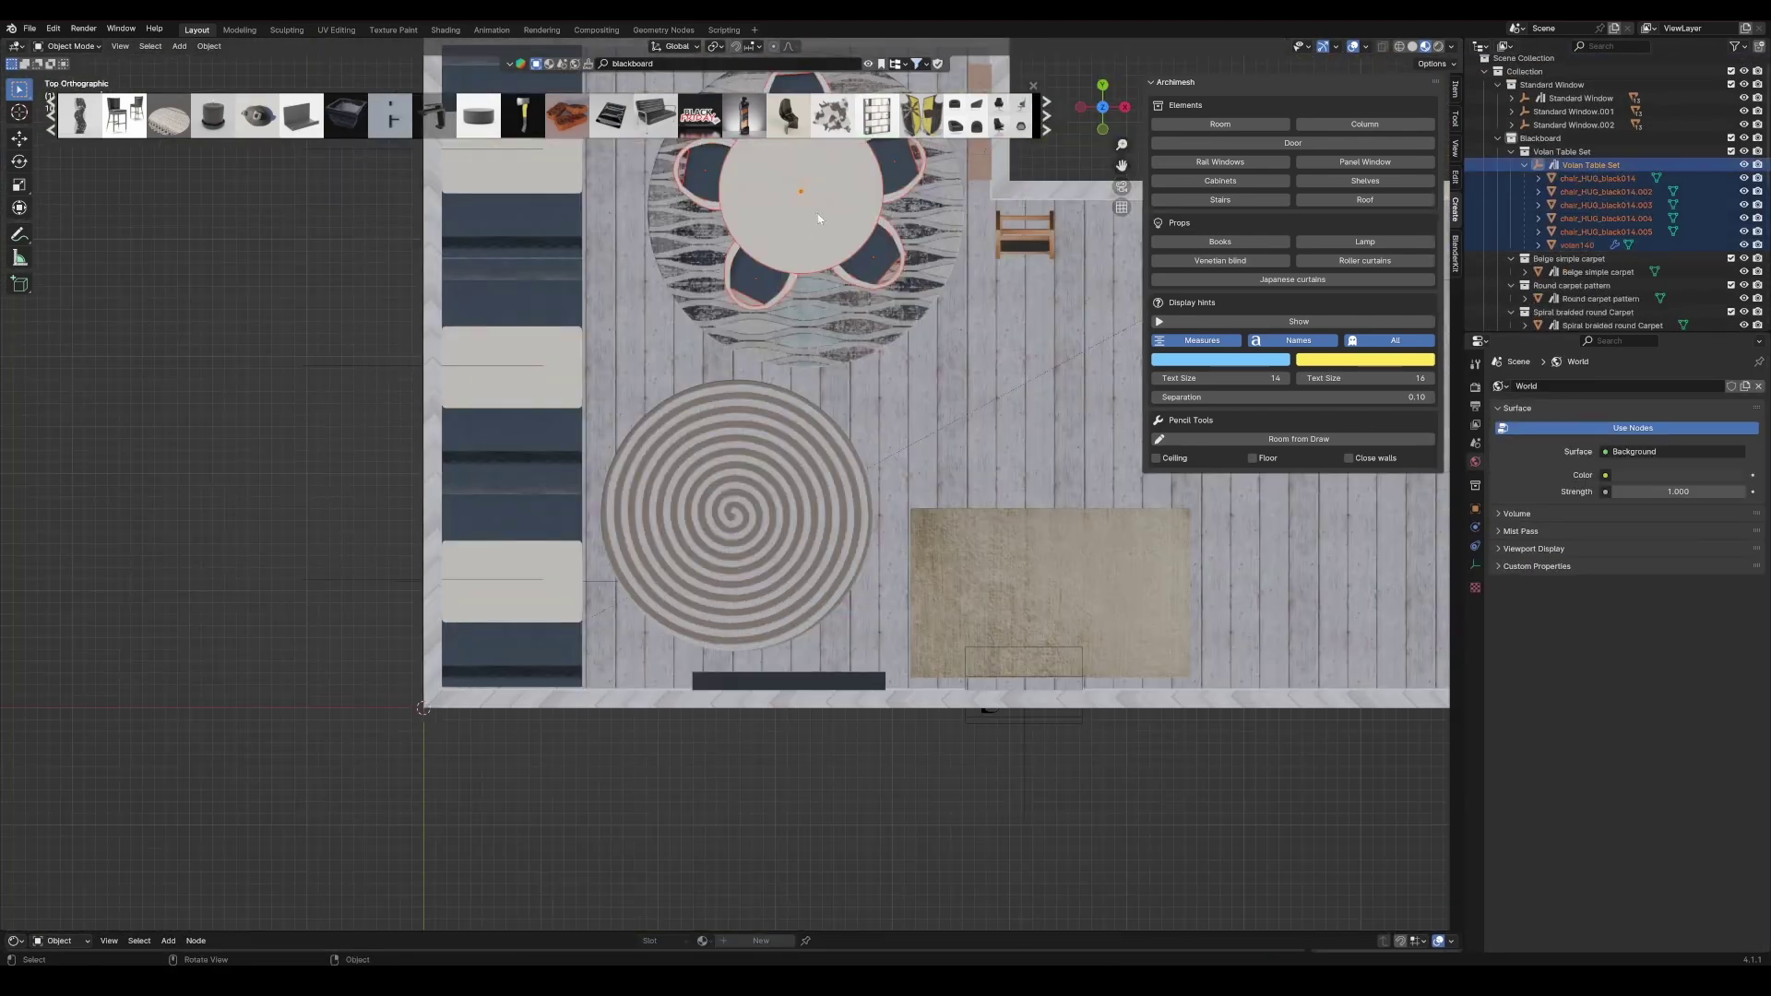
Select the round carpet and save the cafe file.
click(787, 554)
mouse_move(788, 553)
middle_down()
mouse_move(757, 523)
mouse_move(942, 343)
middle_up()
key(ctrl+s)
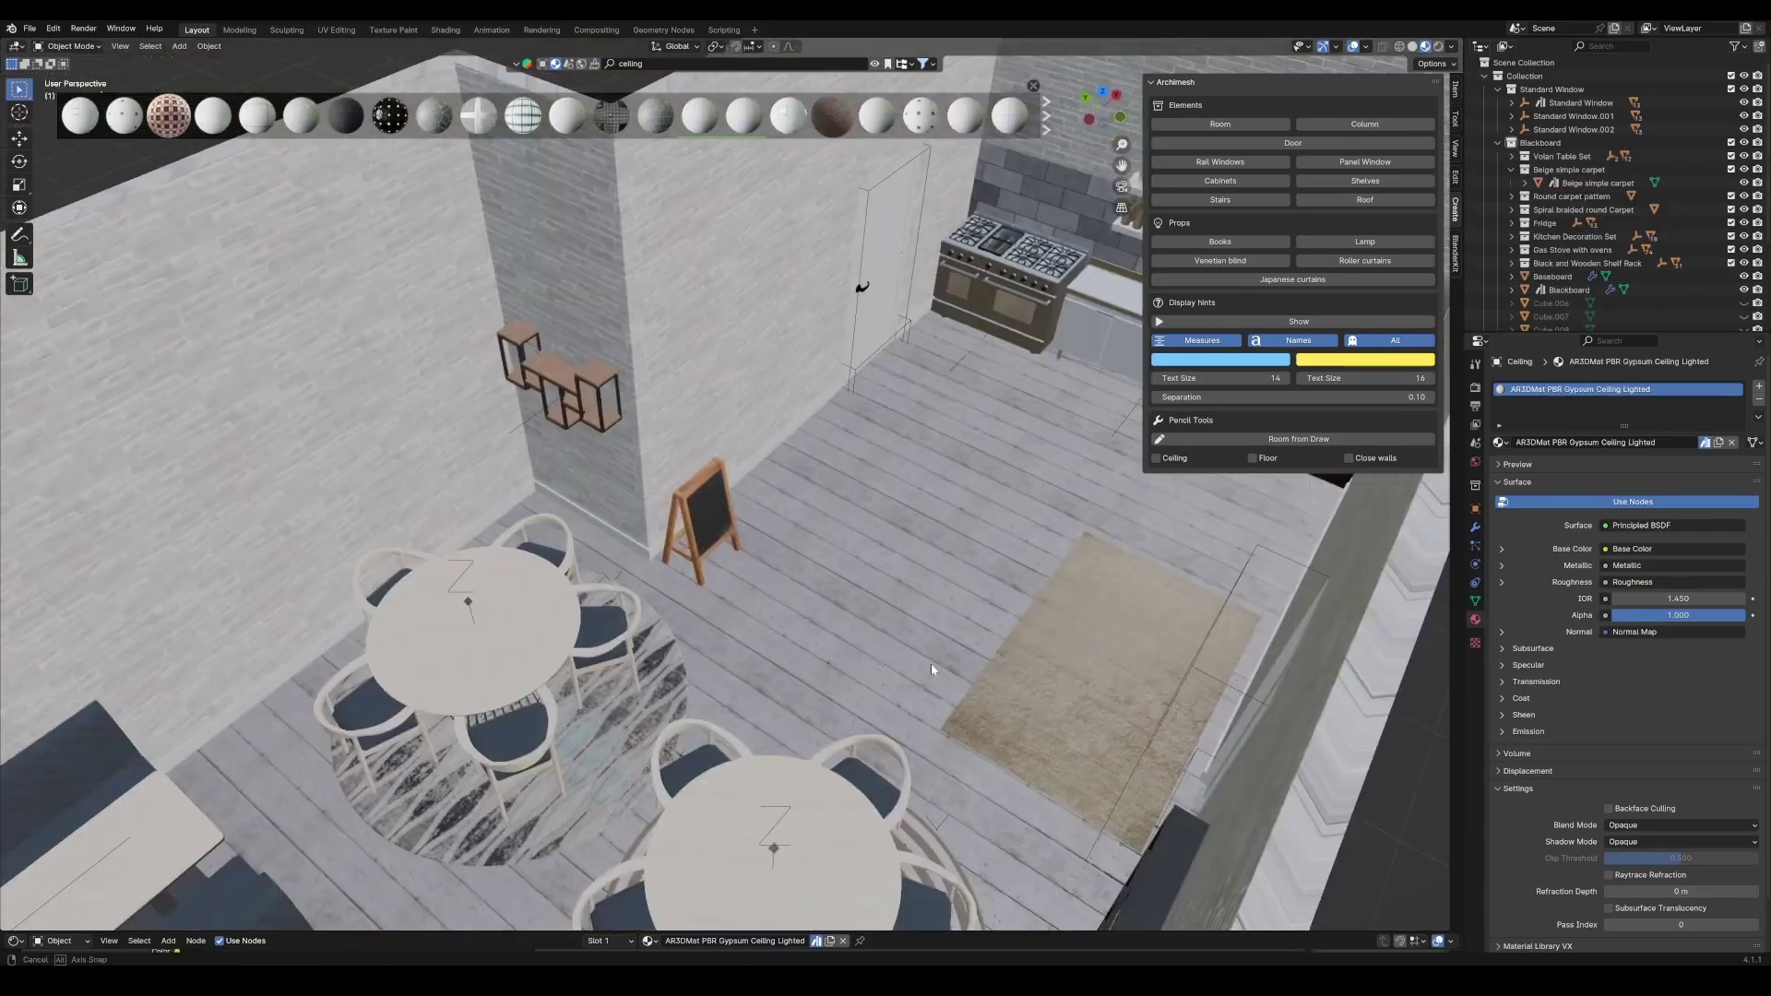
Add a cube for the counter and narrow it along X in top view.
mouse_move(930, 663)
middle_down()
mouse_move(982, 637)
mouse_move(817, 558)
middle_up()
key(shift+a)
click(828, 608)
key(KP_7)
key(g)
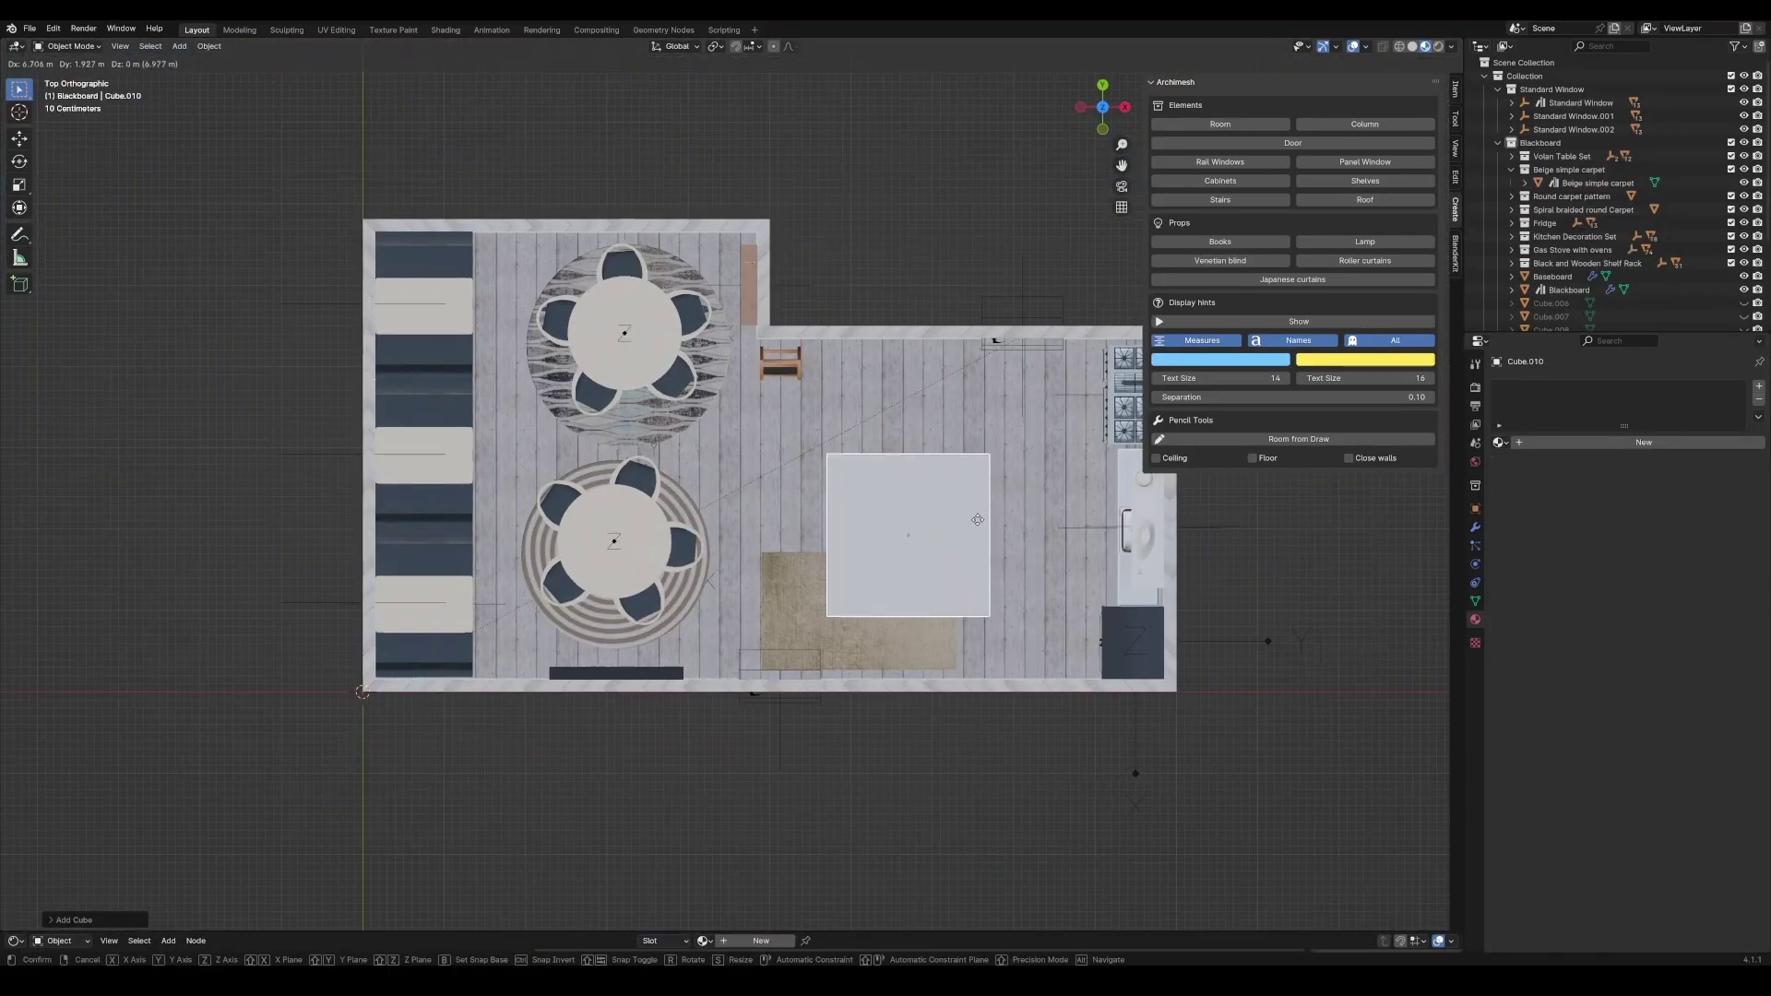
key(s)
key(x)
click(942, 579)
middle_drag(943, 580, 827, 609)
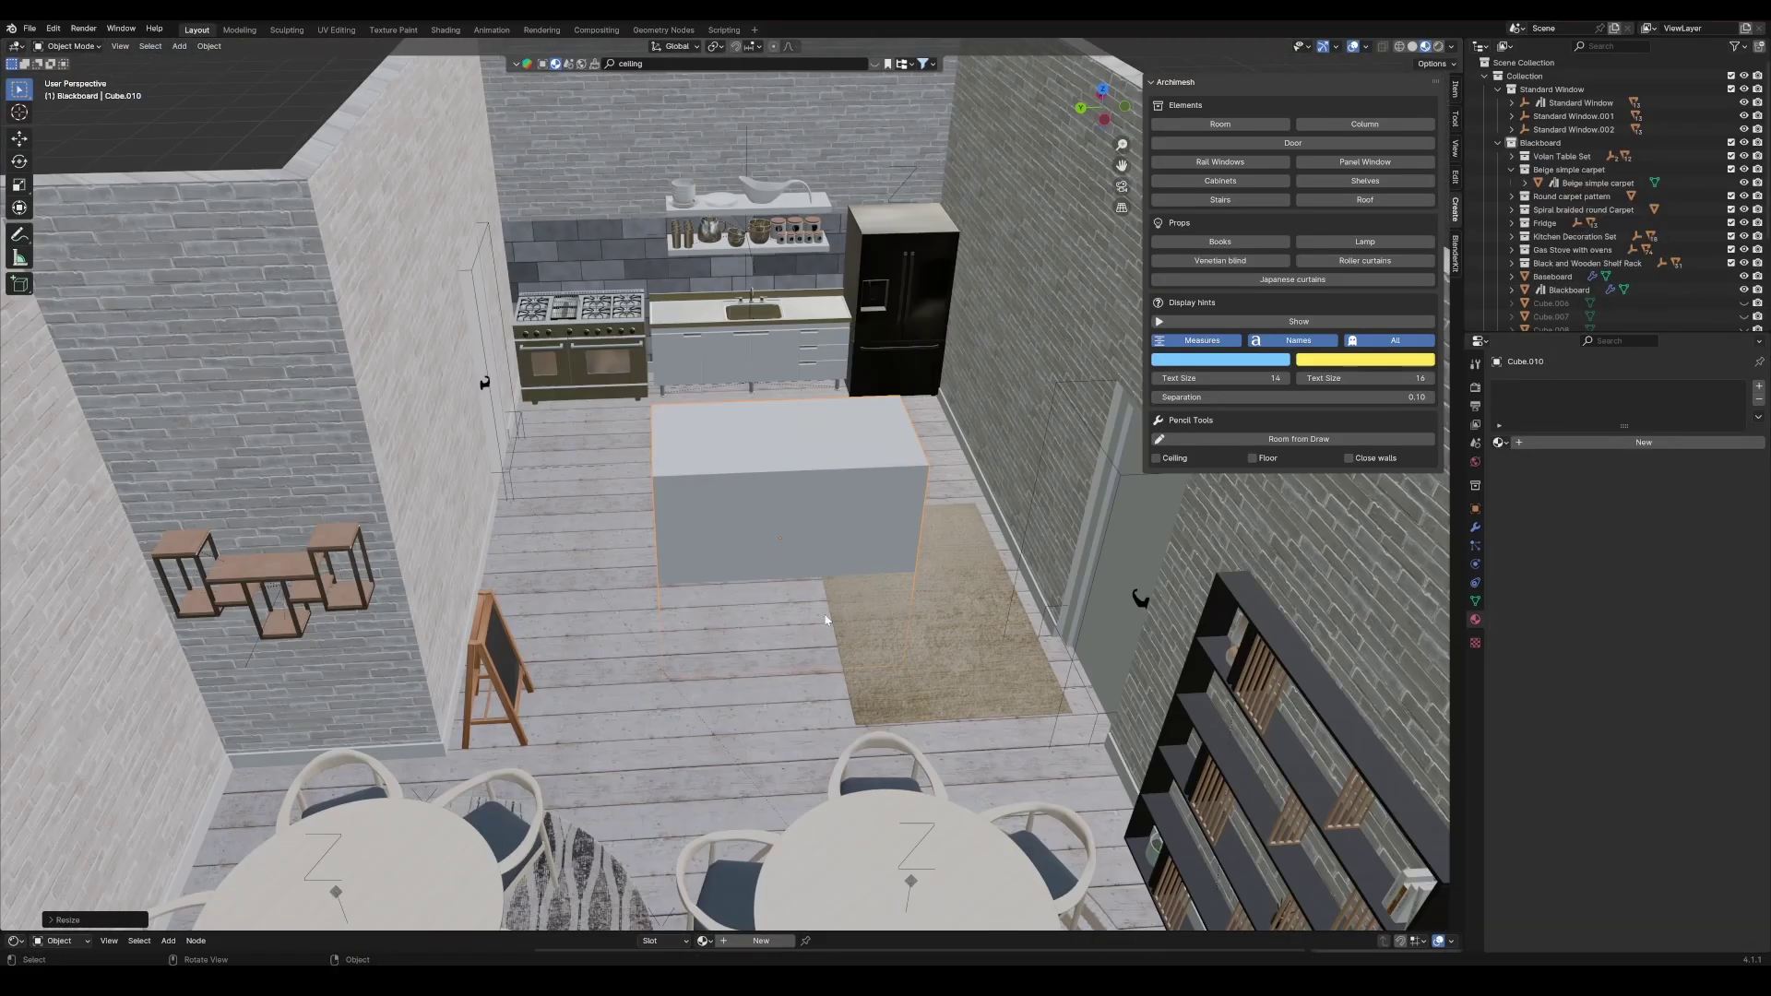
In front view, scale the counter block shorter along Z and wider along X.
key(KP_1)
scroll(826, 609, down, 3)
key(s)
key(z)
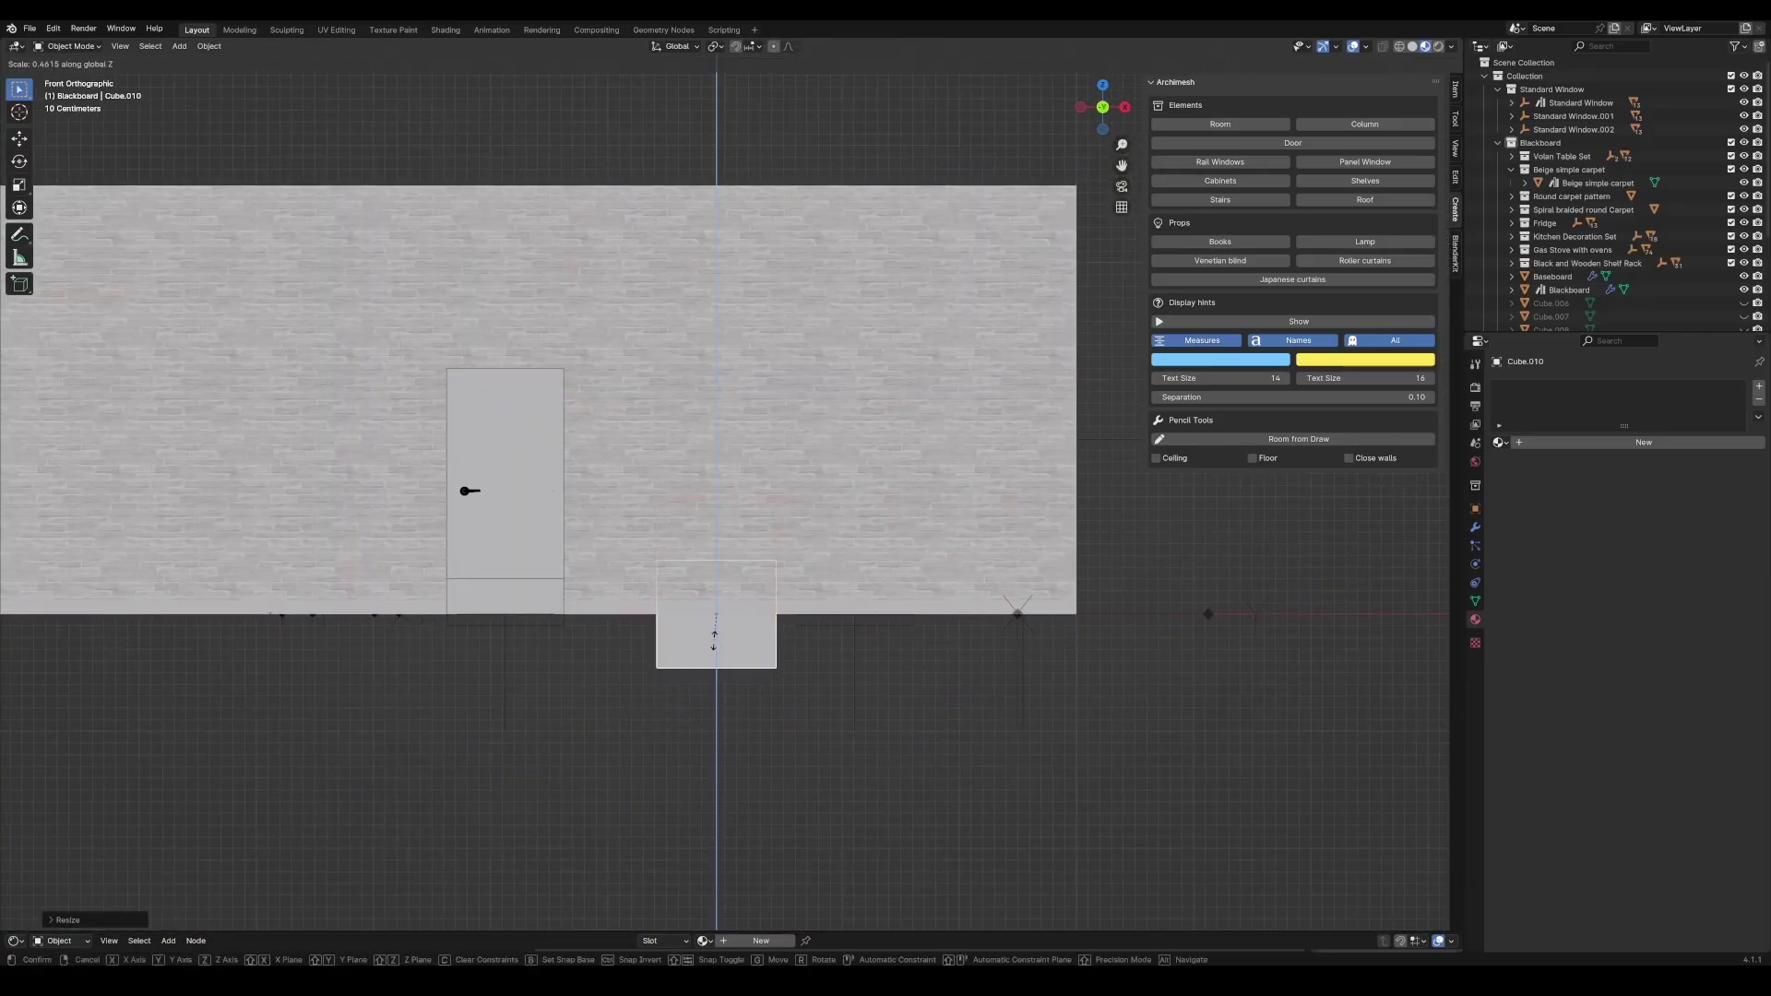
click(713, 585)
middle_drag(712, 586, 816, 727)
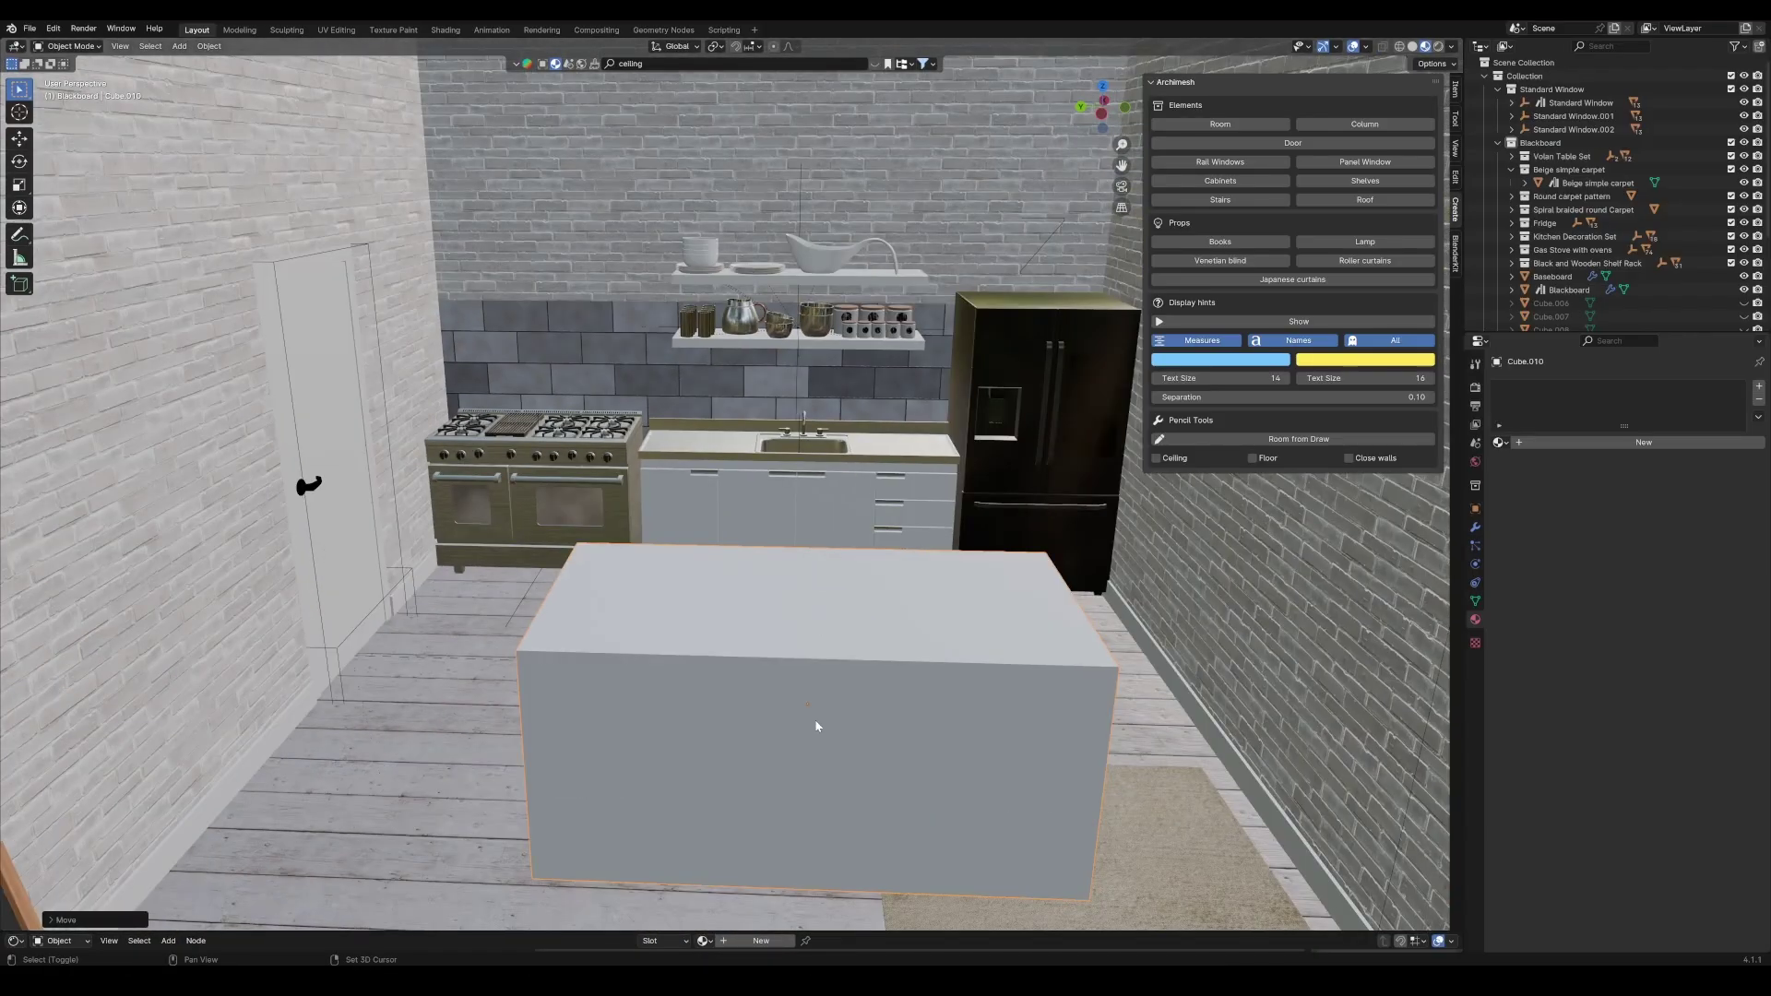
scroll(817, 727, down, 3)
key(s)
key(x)
click(842, 672)
mouse_move(843, 674)
middle_down()
mouse_move(861, 701)
mouse_move(1206, 587)
middle_up()
scroll(861, 701, down, 5)
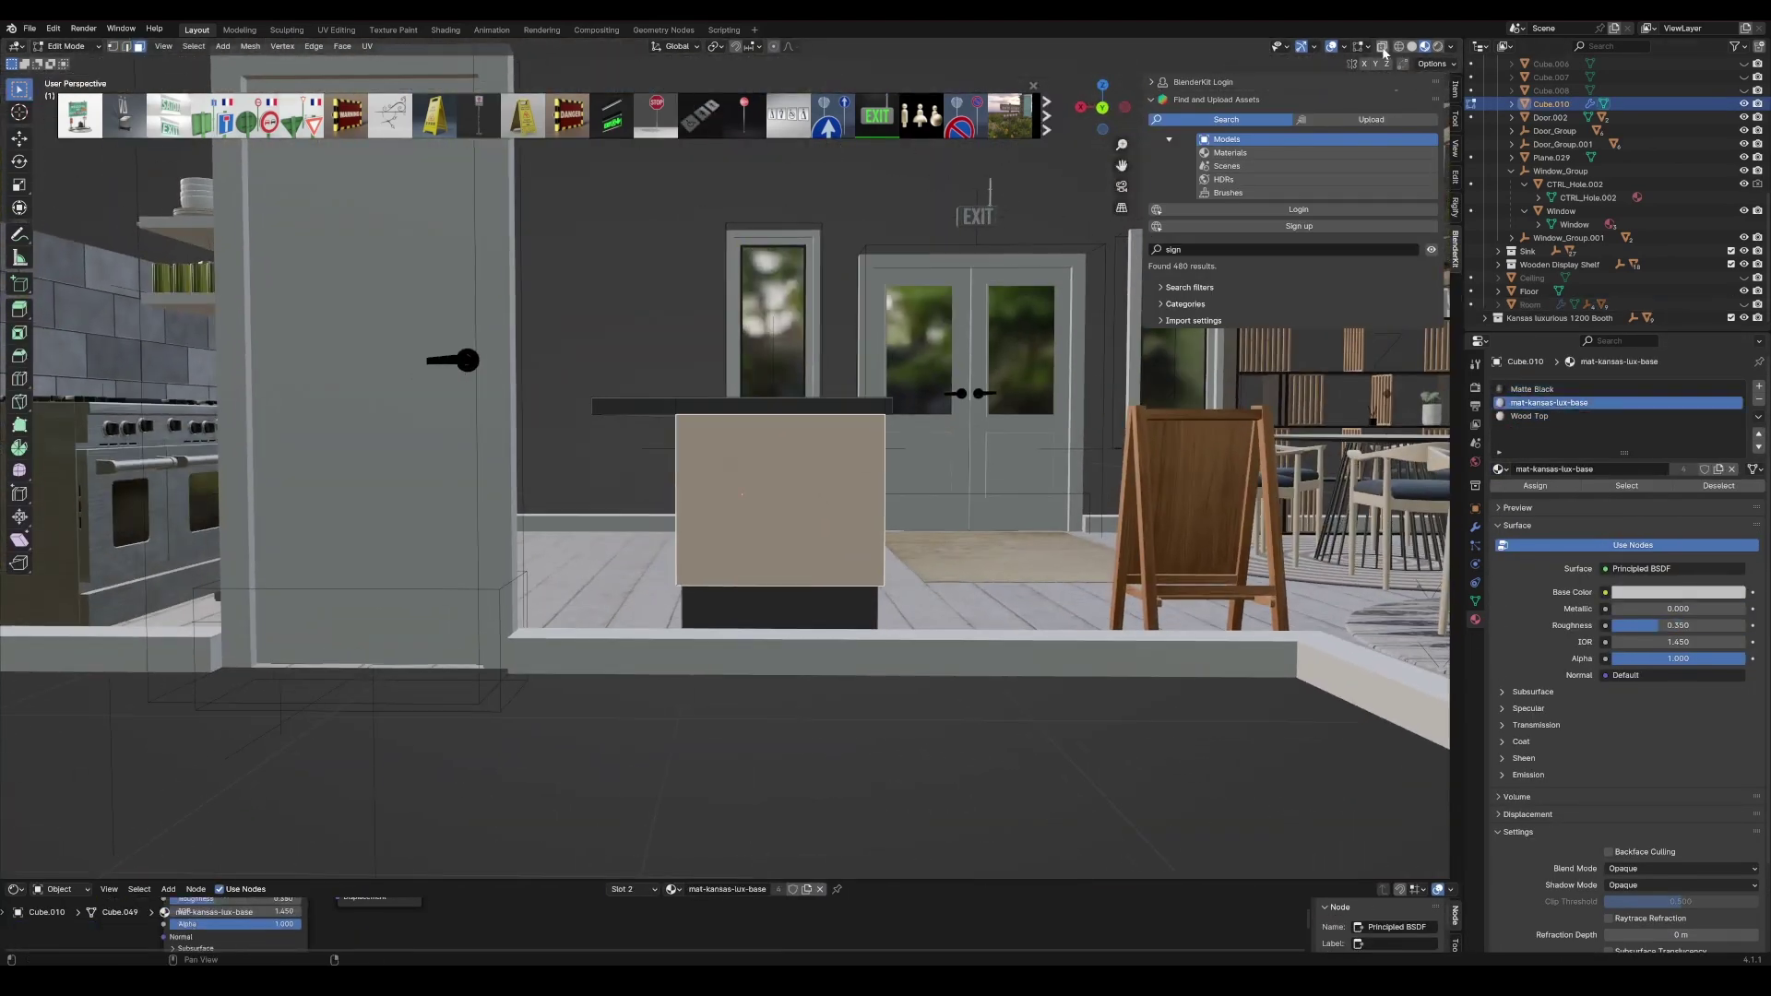
key(ctrl+Tab)
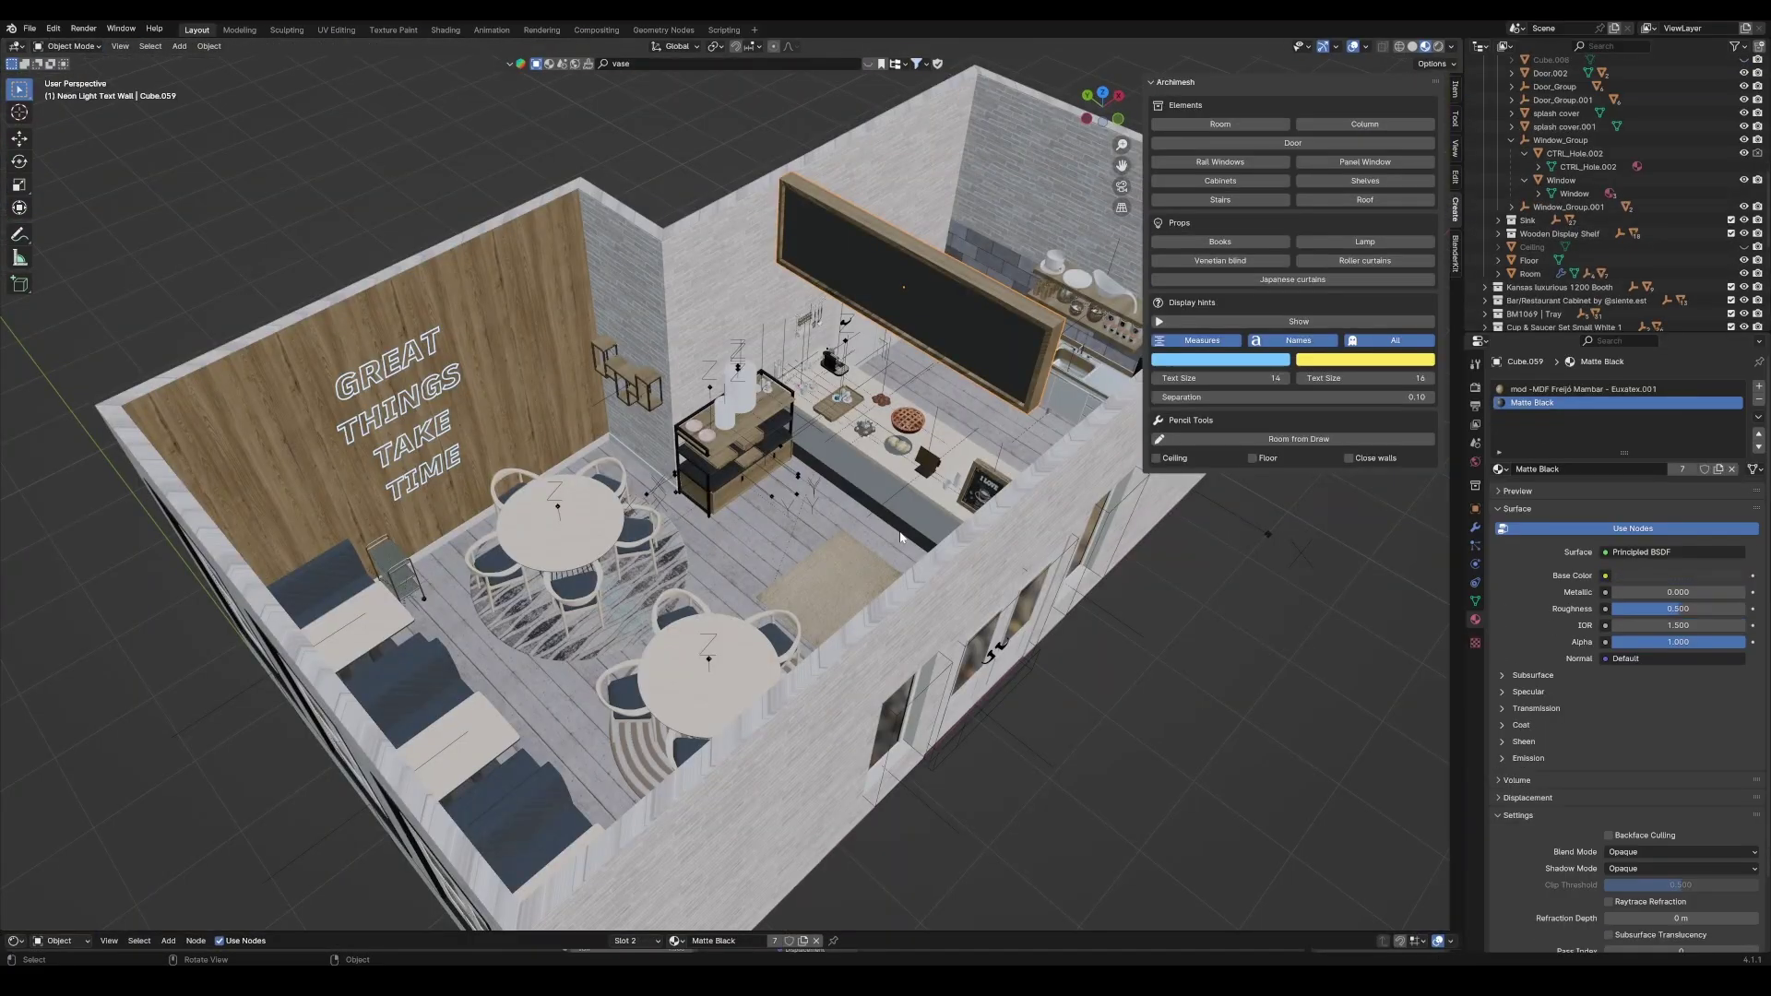
Add a camera and align it to an eye-level view of the counter and chalkboard.
middle_drag(900, 536, 807, 507)
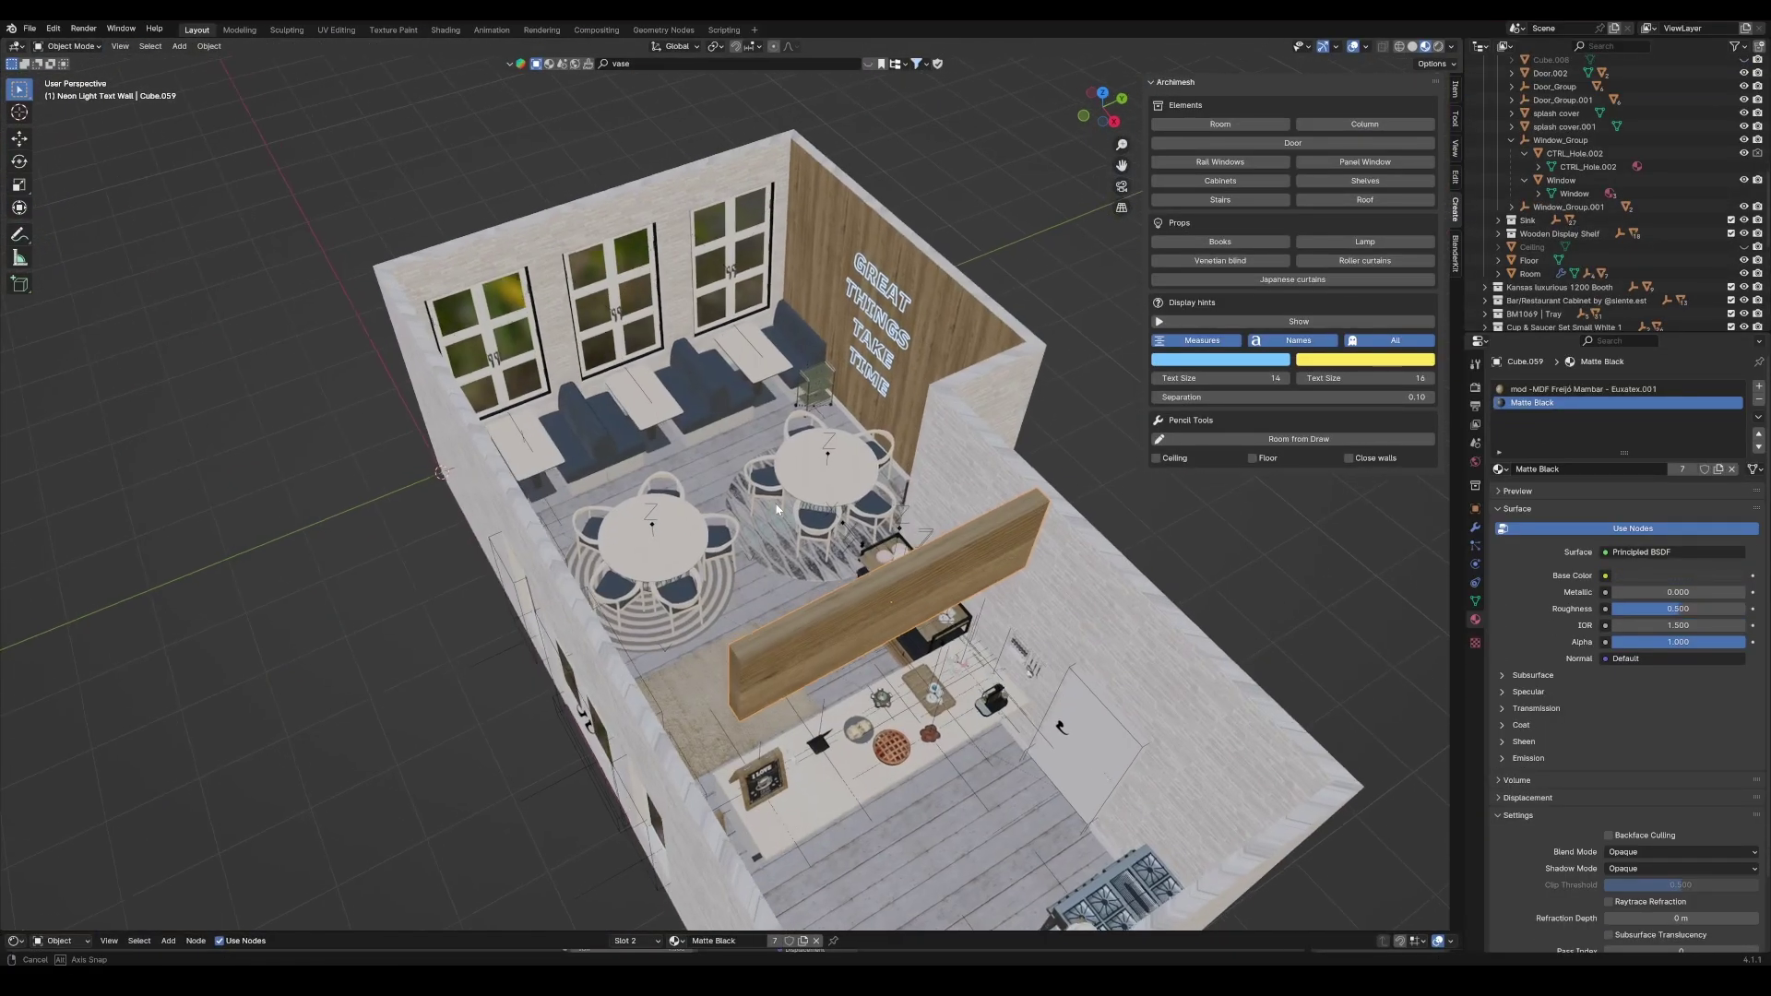
middle_drag(804, 508, 777, 504)
key(shift+a)
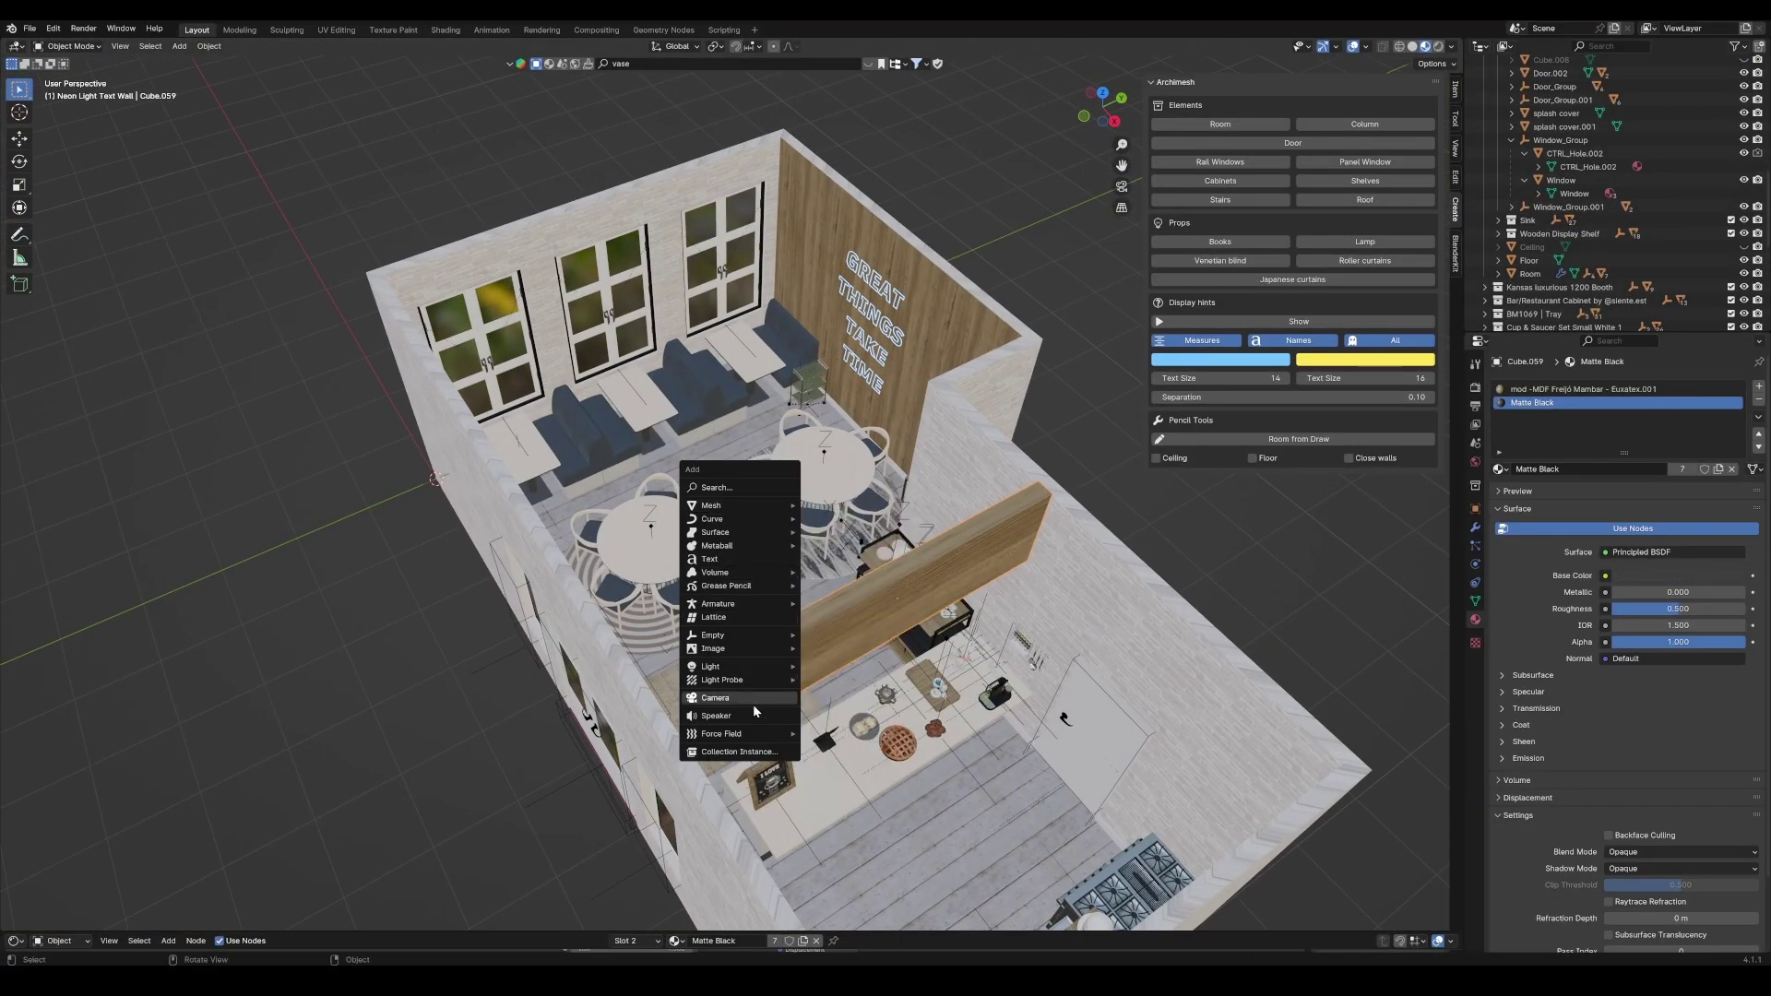
click(740, 698)
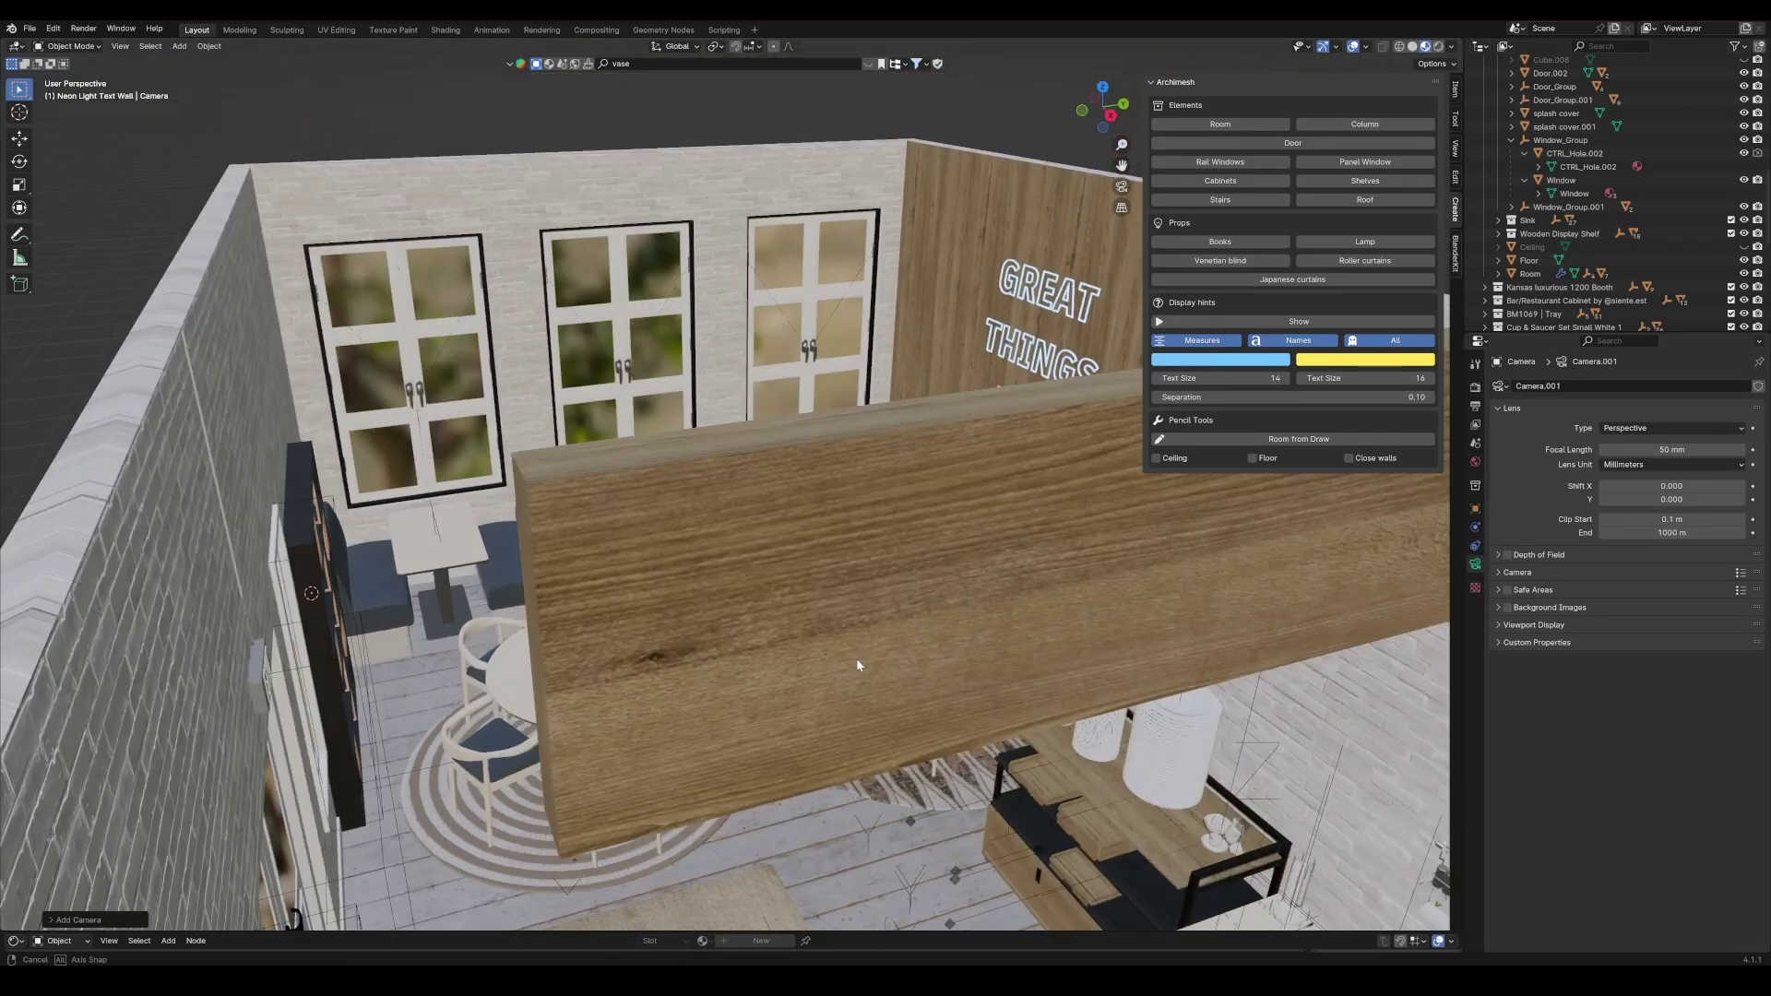
middle_drag(837, 675, 843, 574)
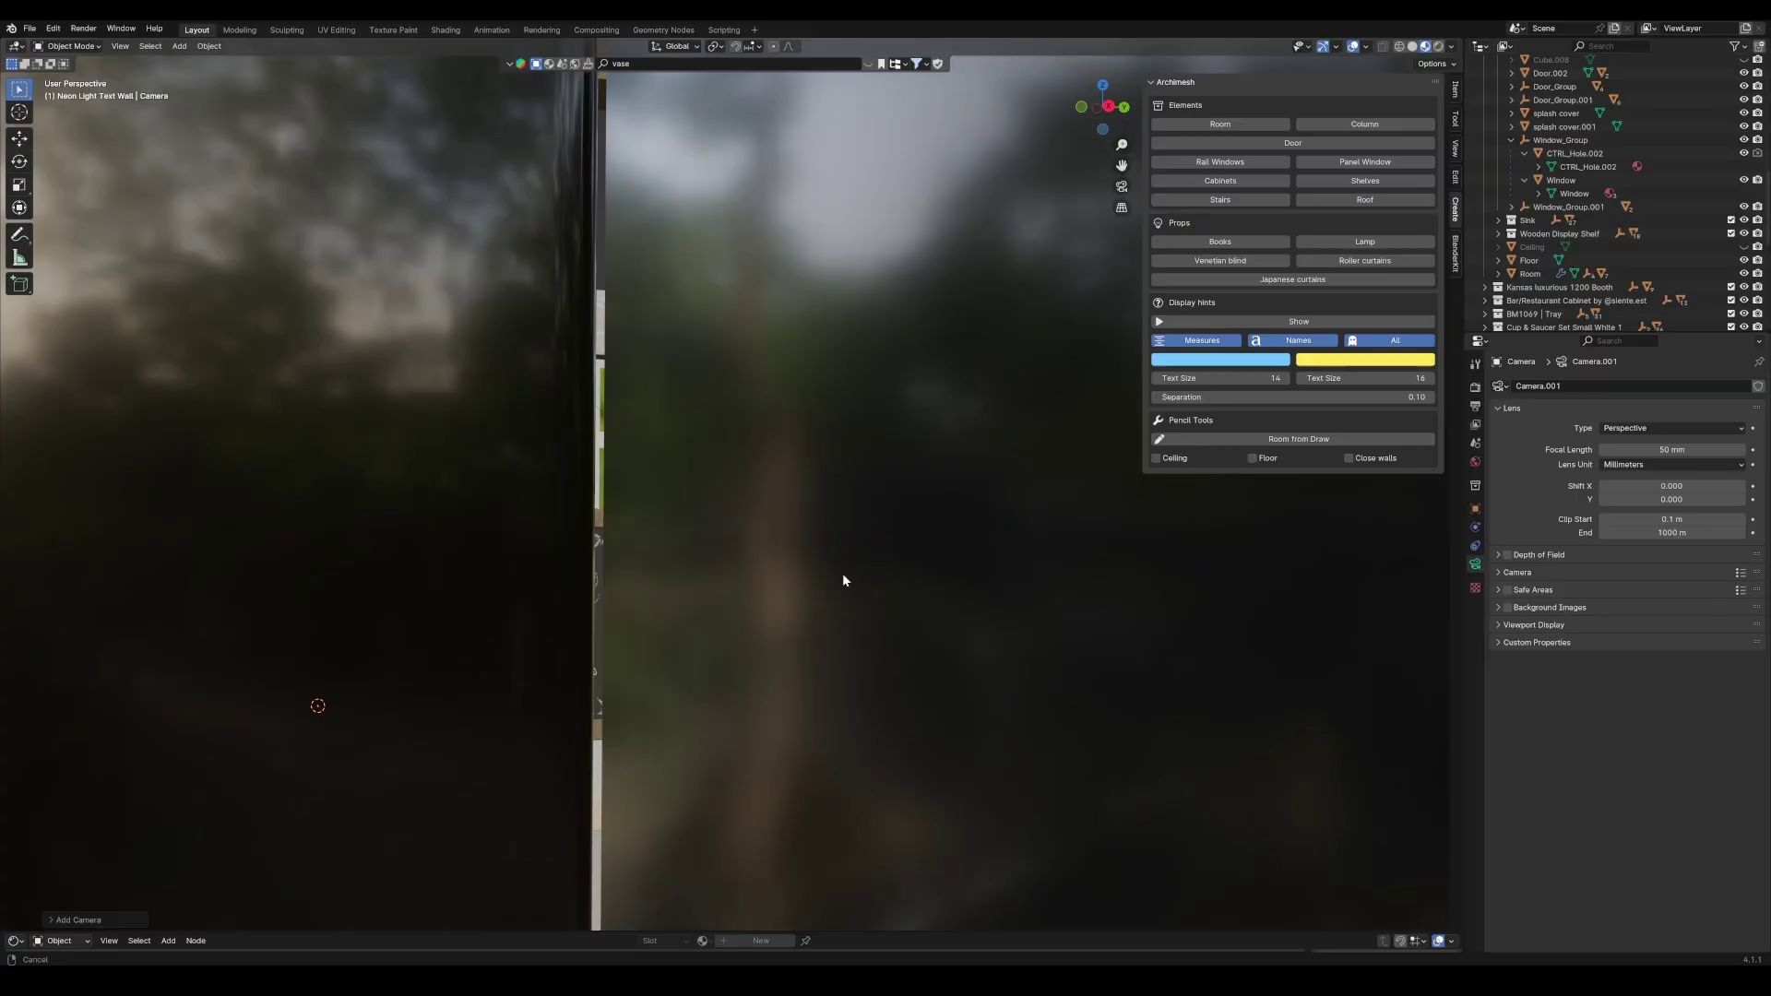
scroll(843, 579, down, 5)
ctrl+middle_drag(842, 580, 836, 559)
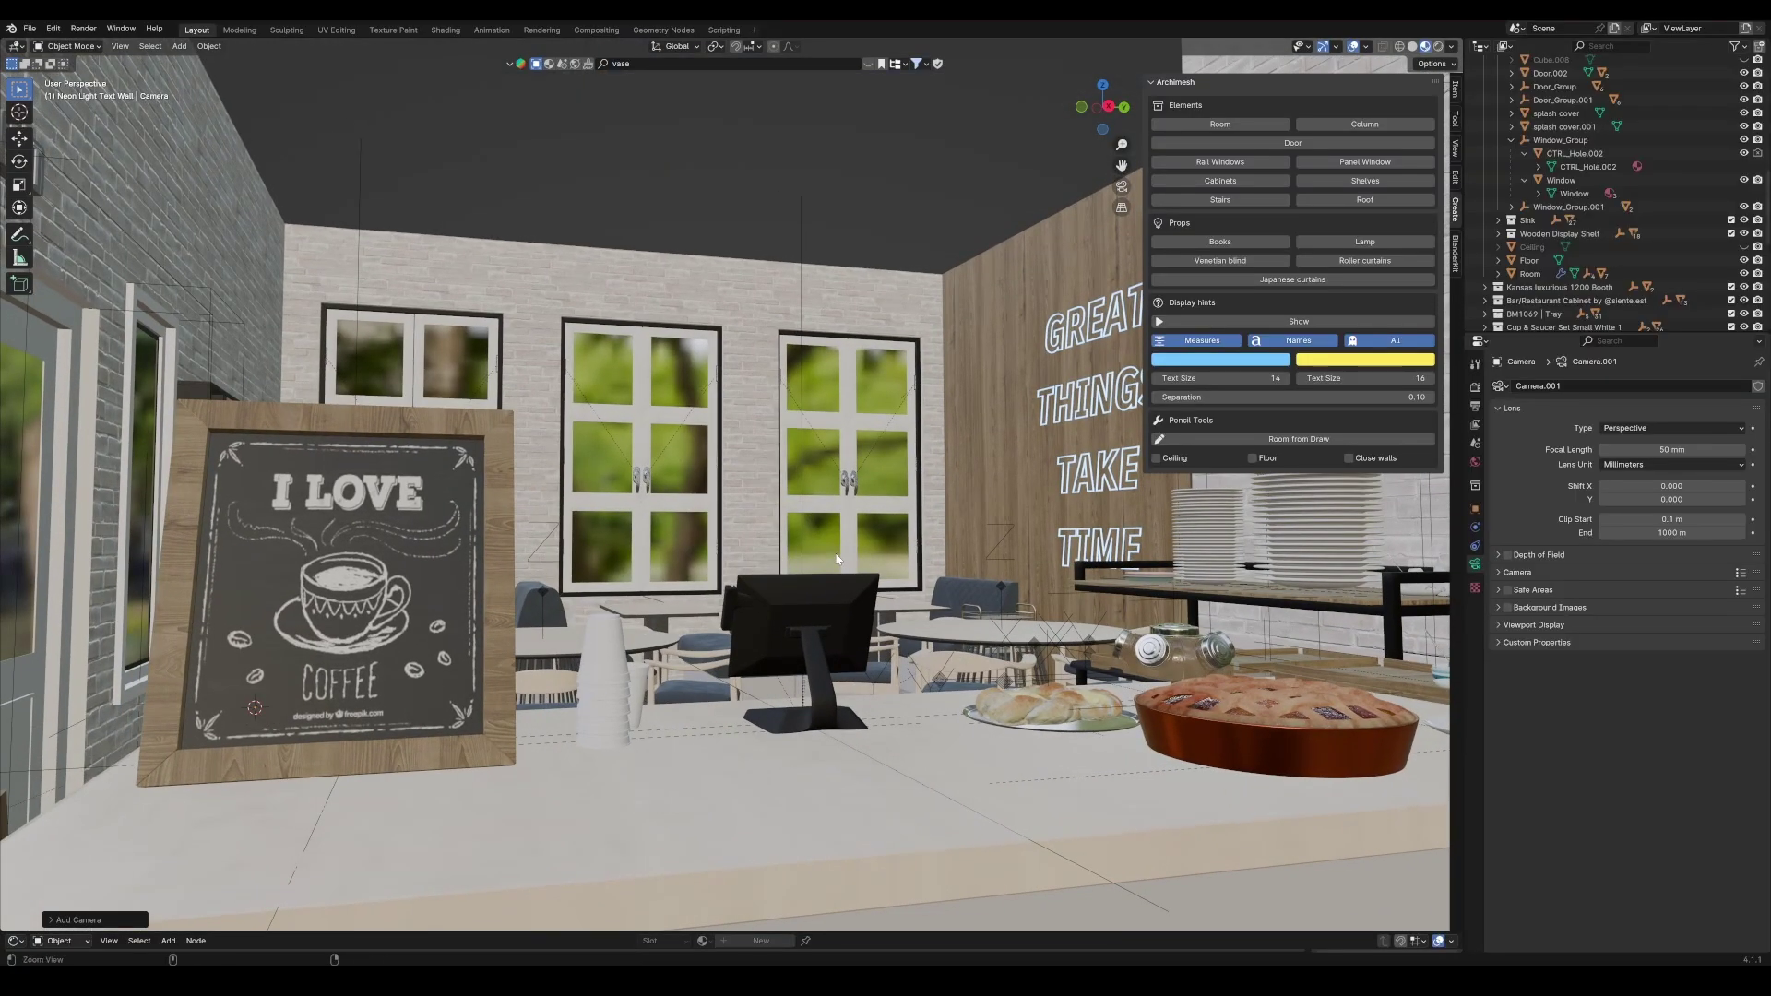
key(ctrl+alt+KP_0)
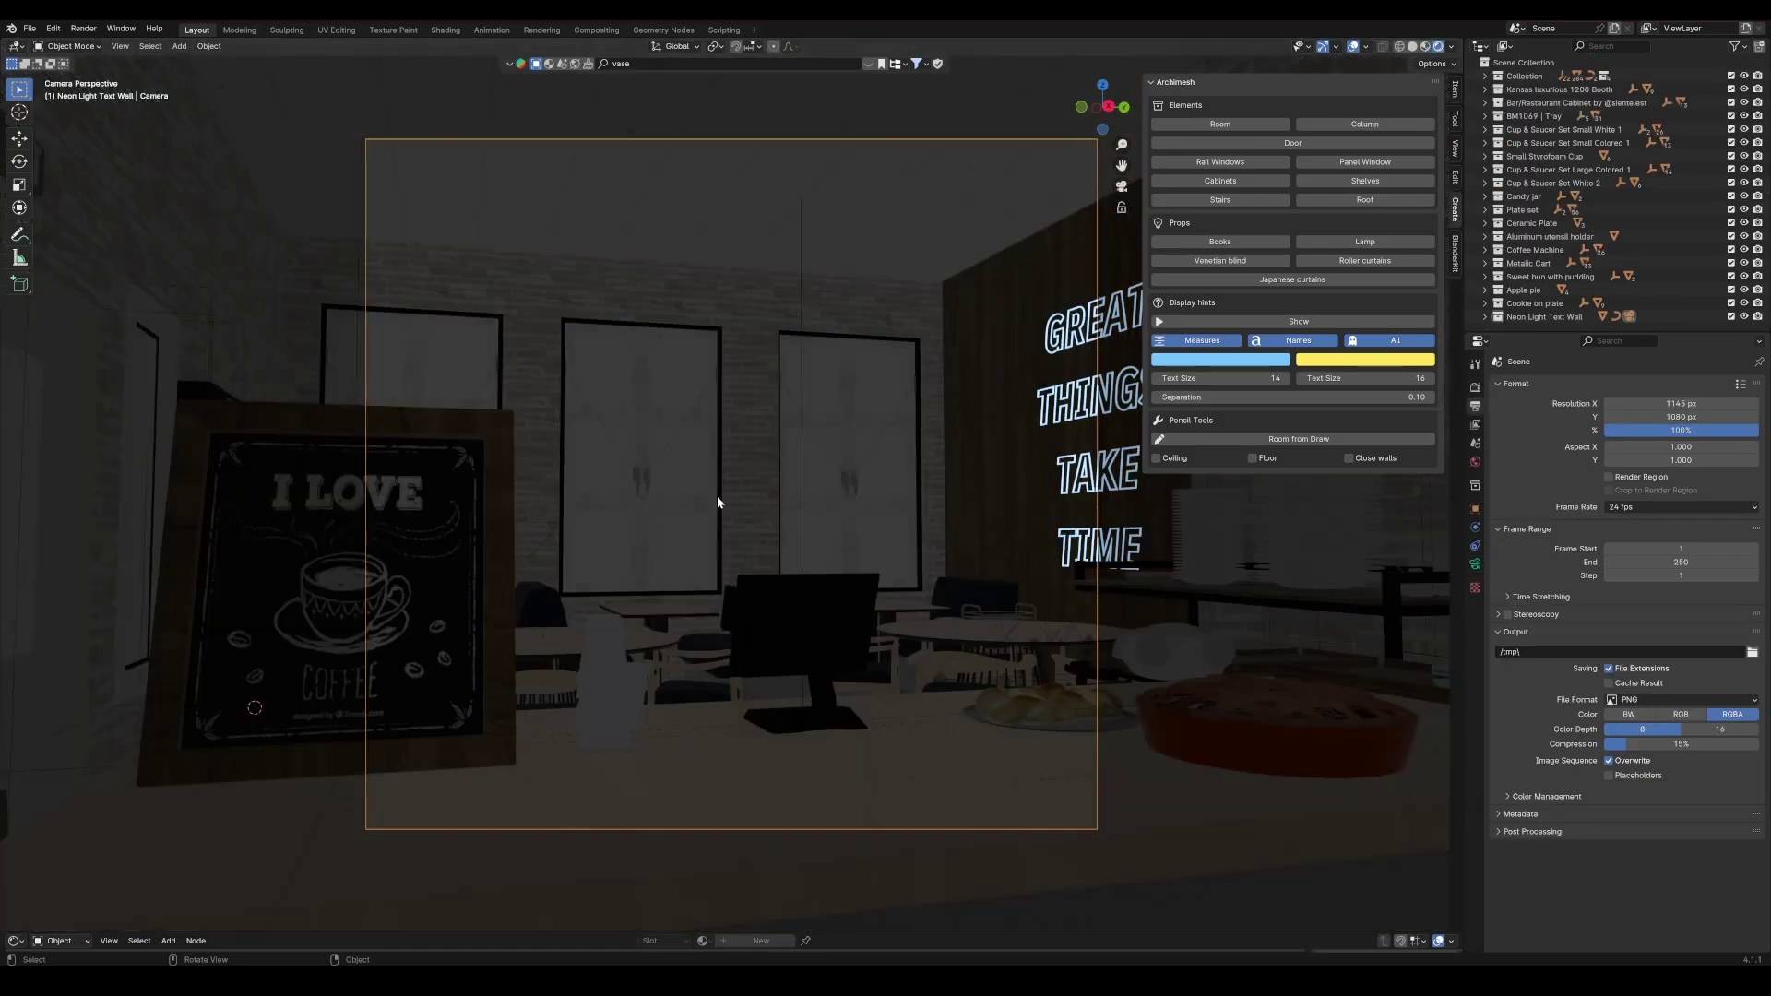
Filter the Outliner for the Ceiling and make it visible.
middle_drag(718, 495, 723, 521)
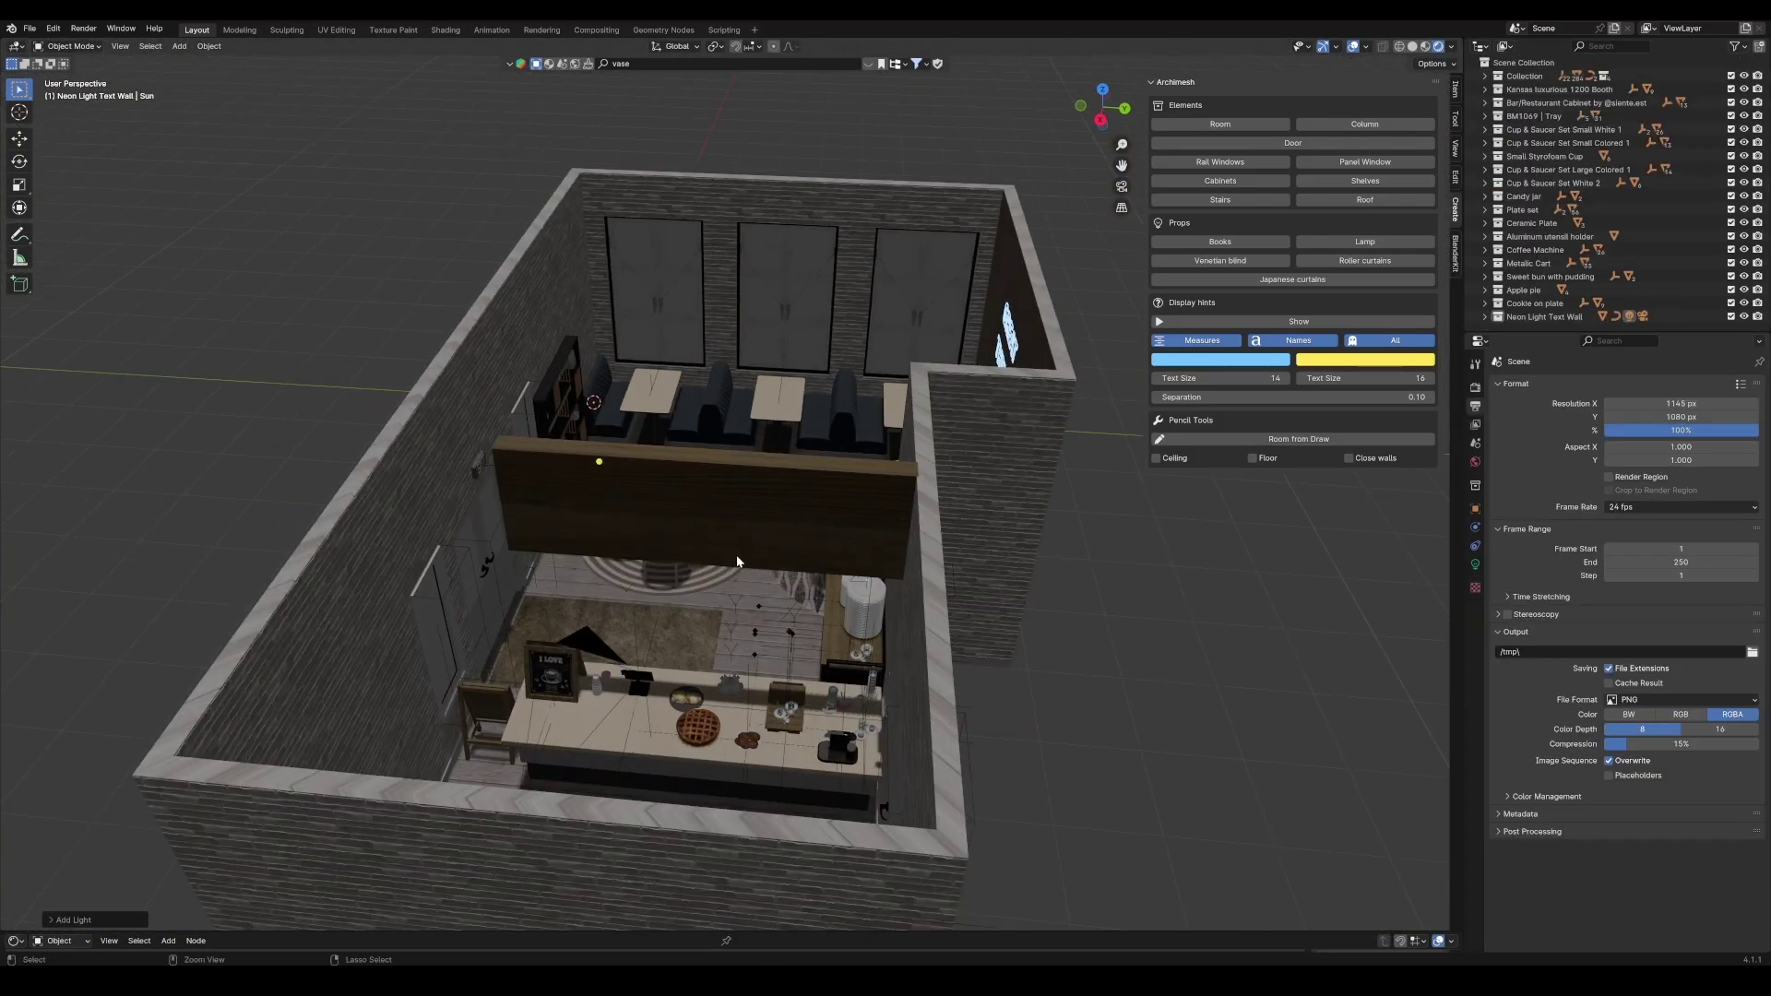
mouse_move(738, 562)
middle_down()
mouse_move(675, 542)
mouse_move(722, 503)
middle_up()
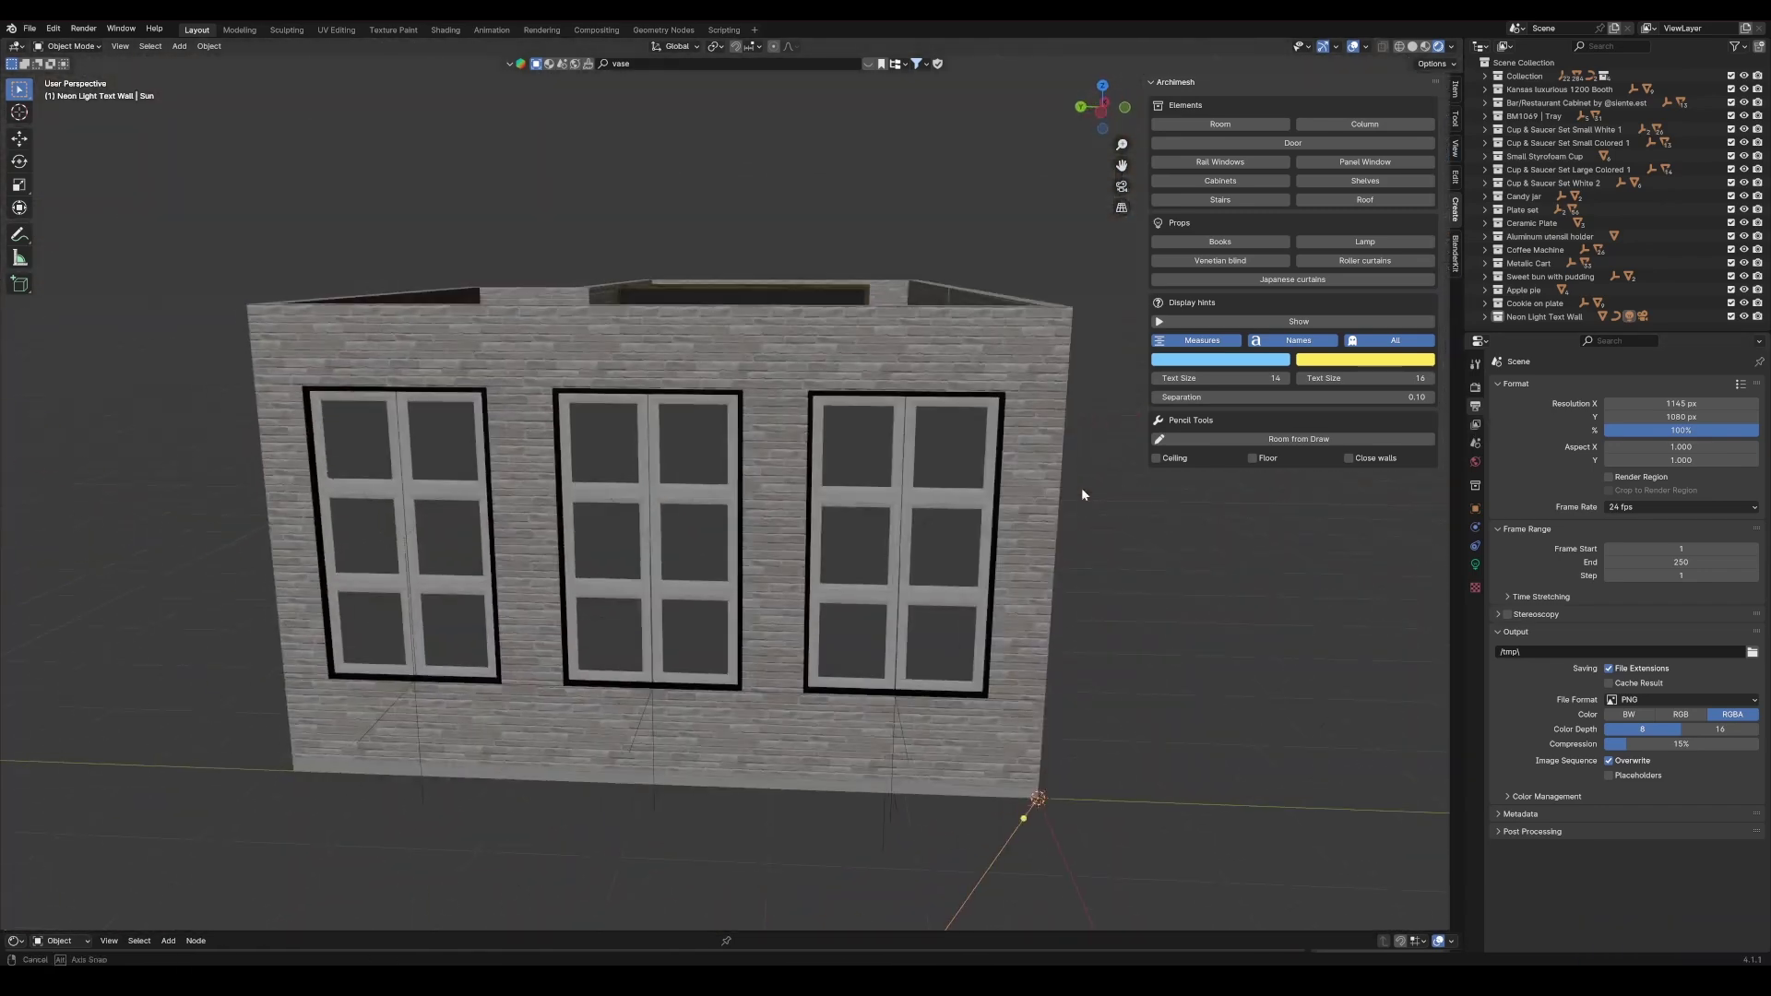
middle_drag(722, 504, 1080, 487)
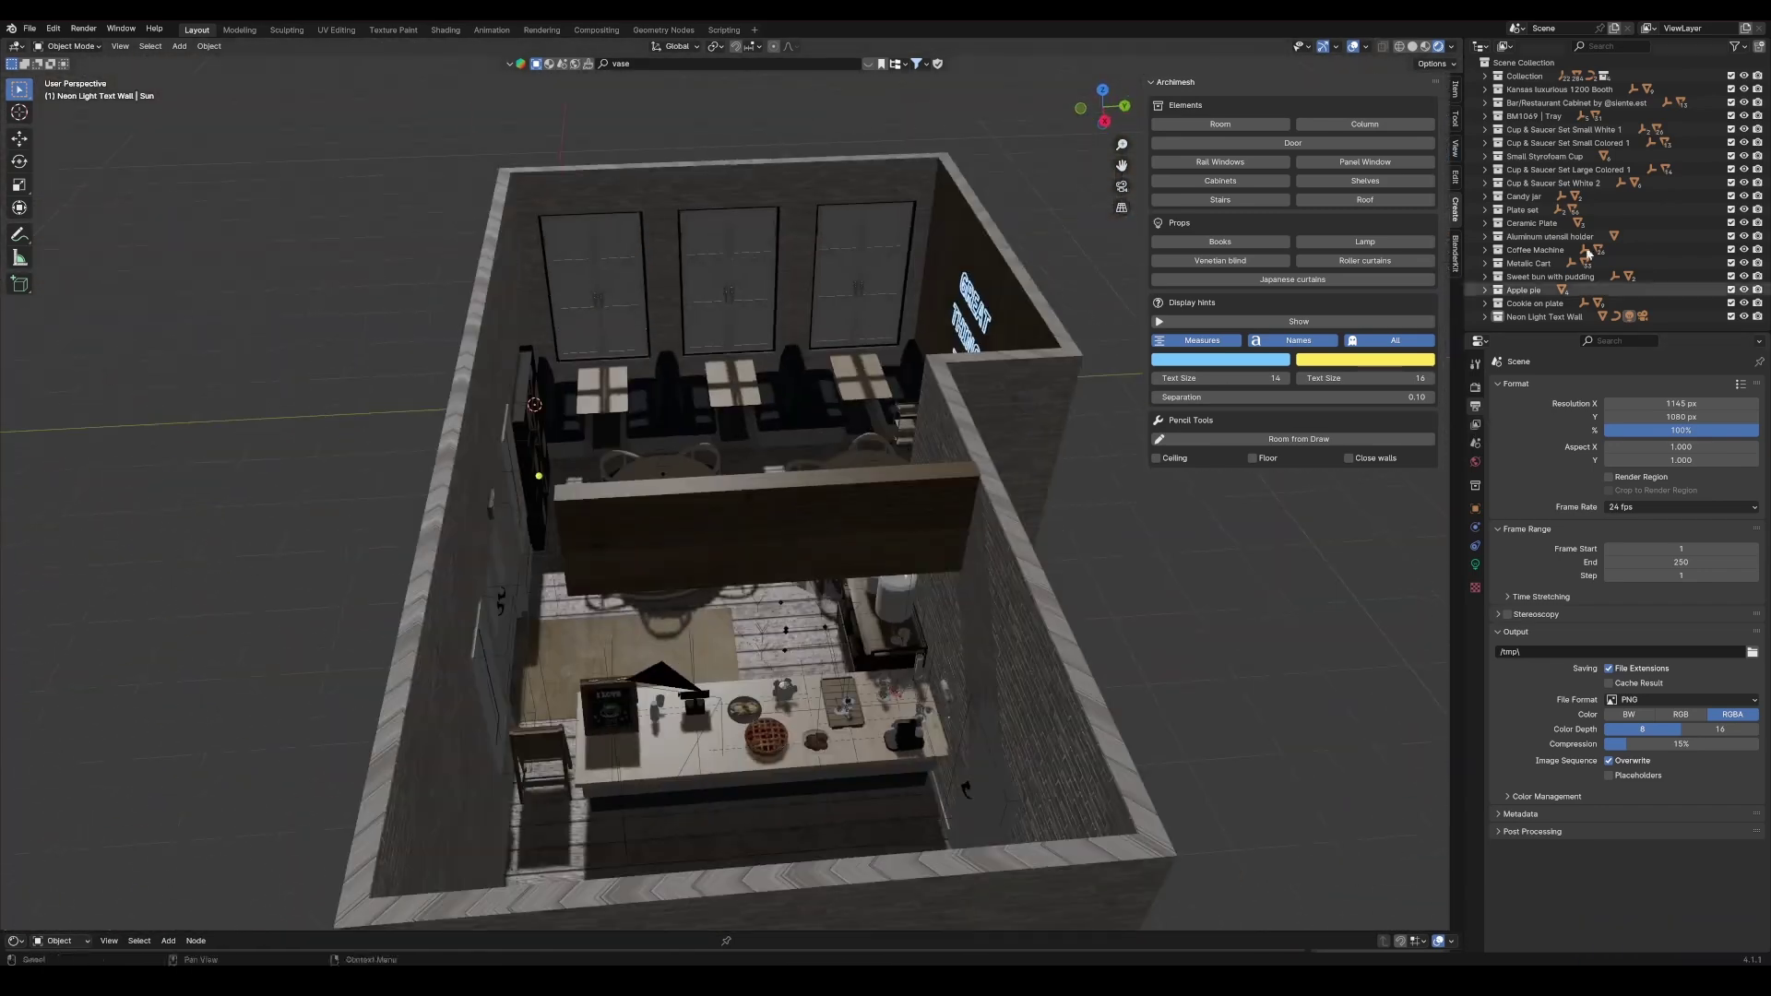
click(1606, 46)
text(cei)
click(1743, 89)
scroll(858, 434, up, 8)
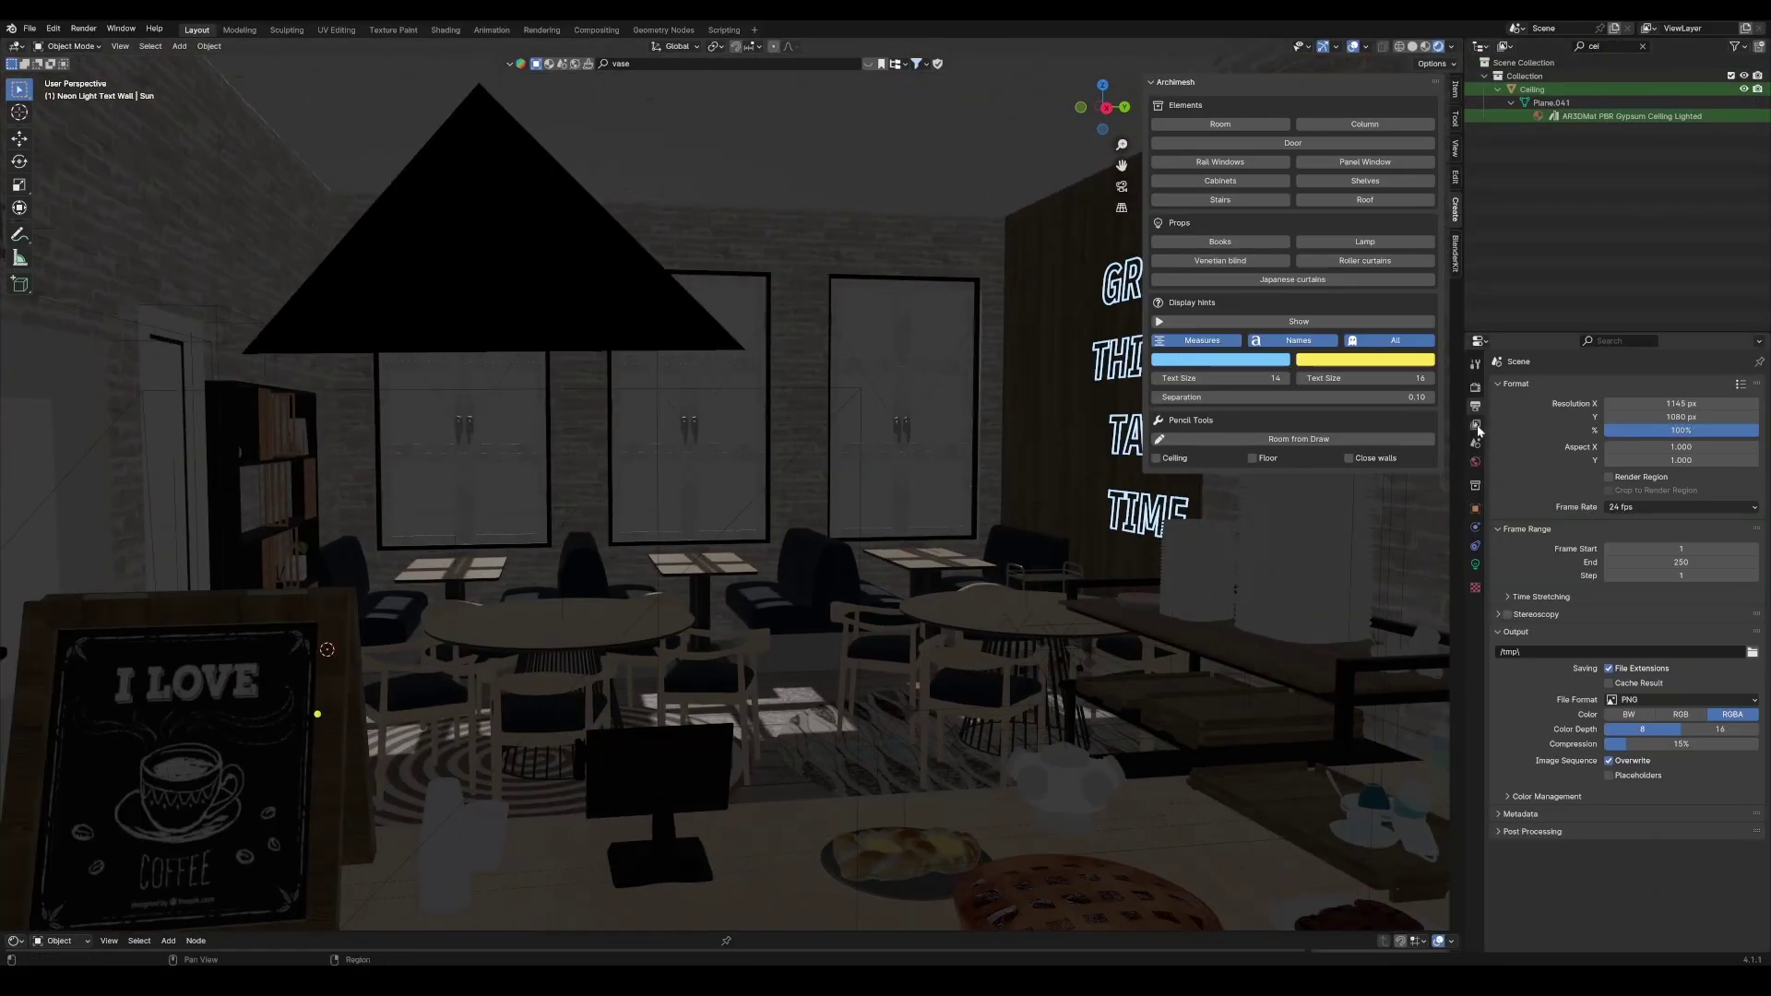
Show the Render properties with the Film panel expanded.
click(1475, 388)
click(1500, 674)
mouse_move(995, 684)
middle_down()
mouse_move(710, 598)
mouse_move(731, 598)
mouse_move(723, 569)
middle_up()
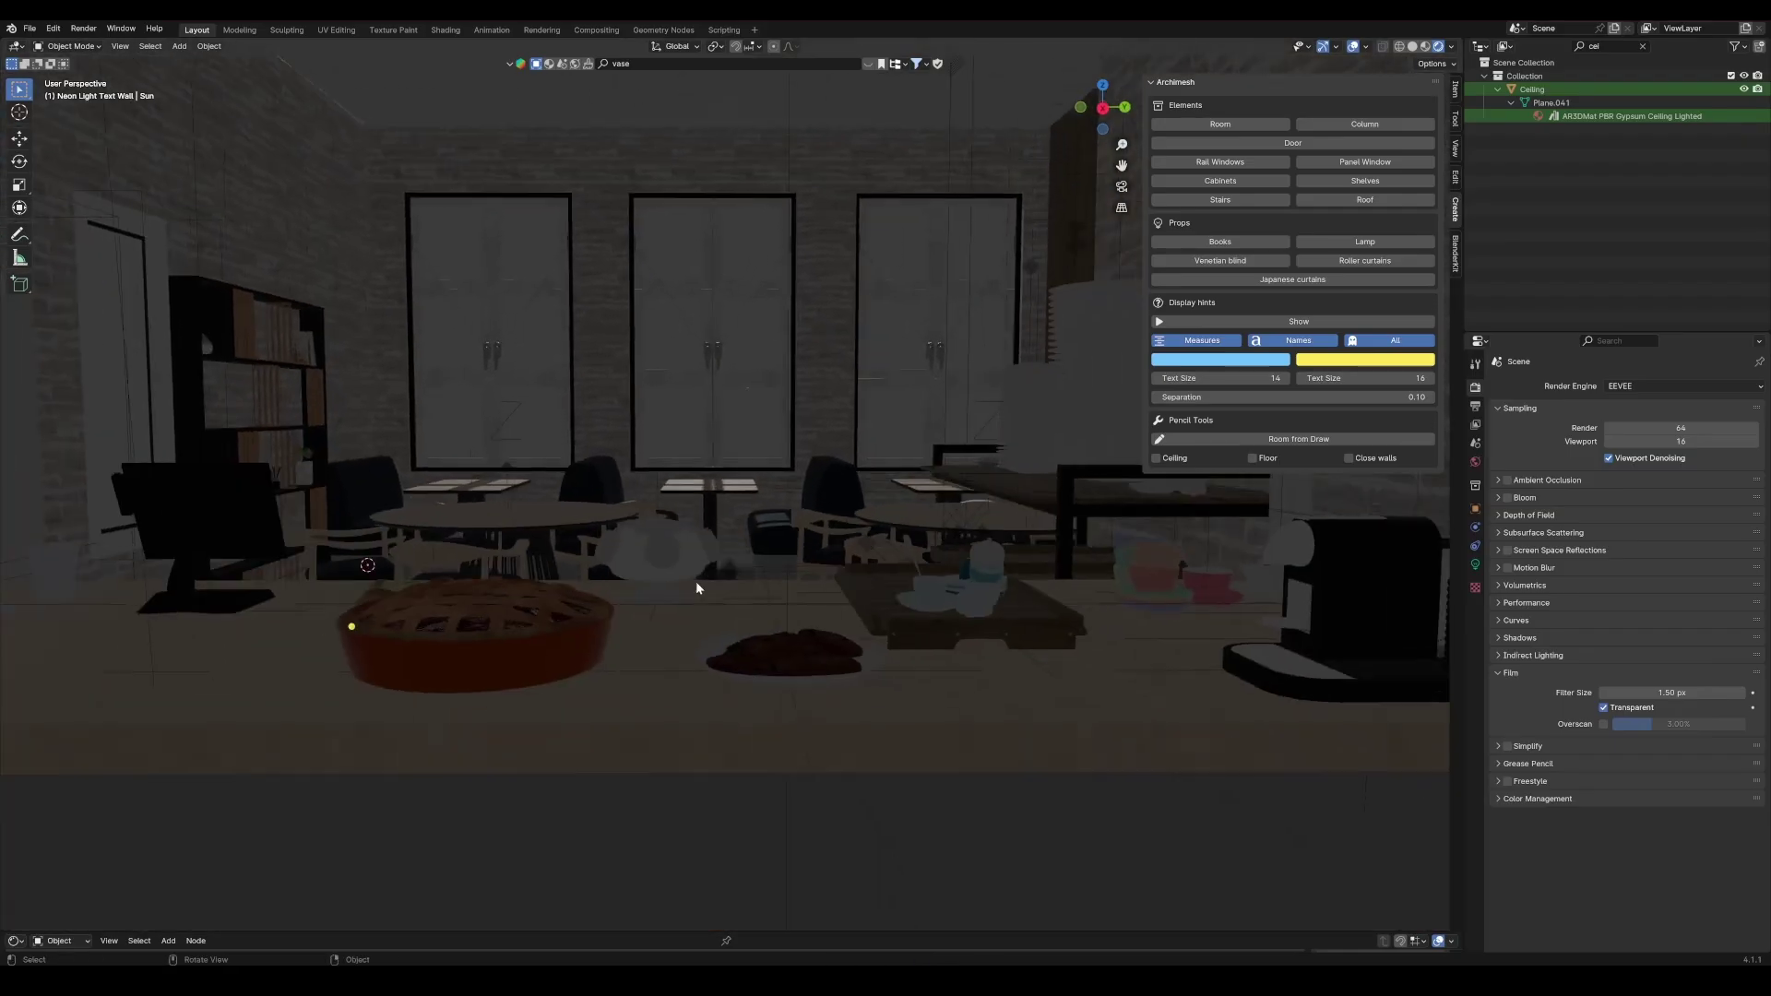
Through the camera view, enable Bloom and Ambient Occlusion in the render settings.
key(KP_0)
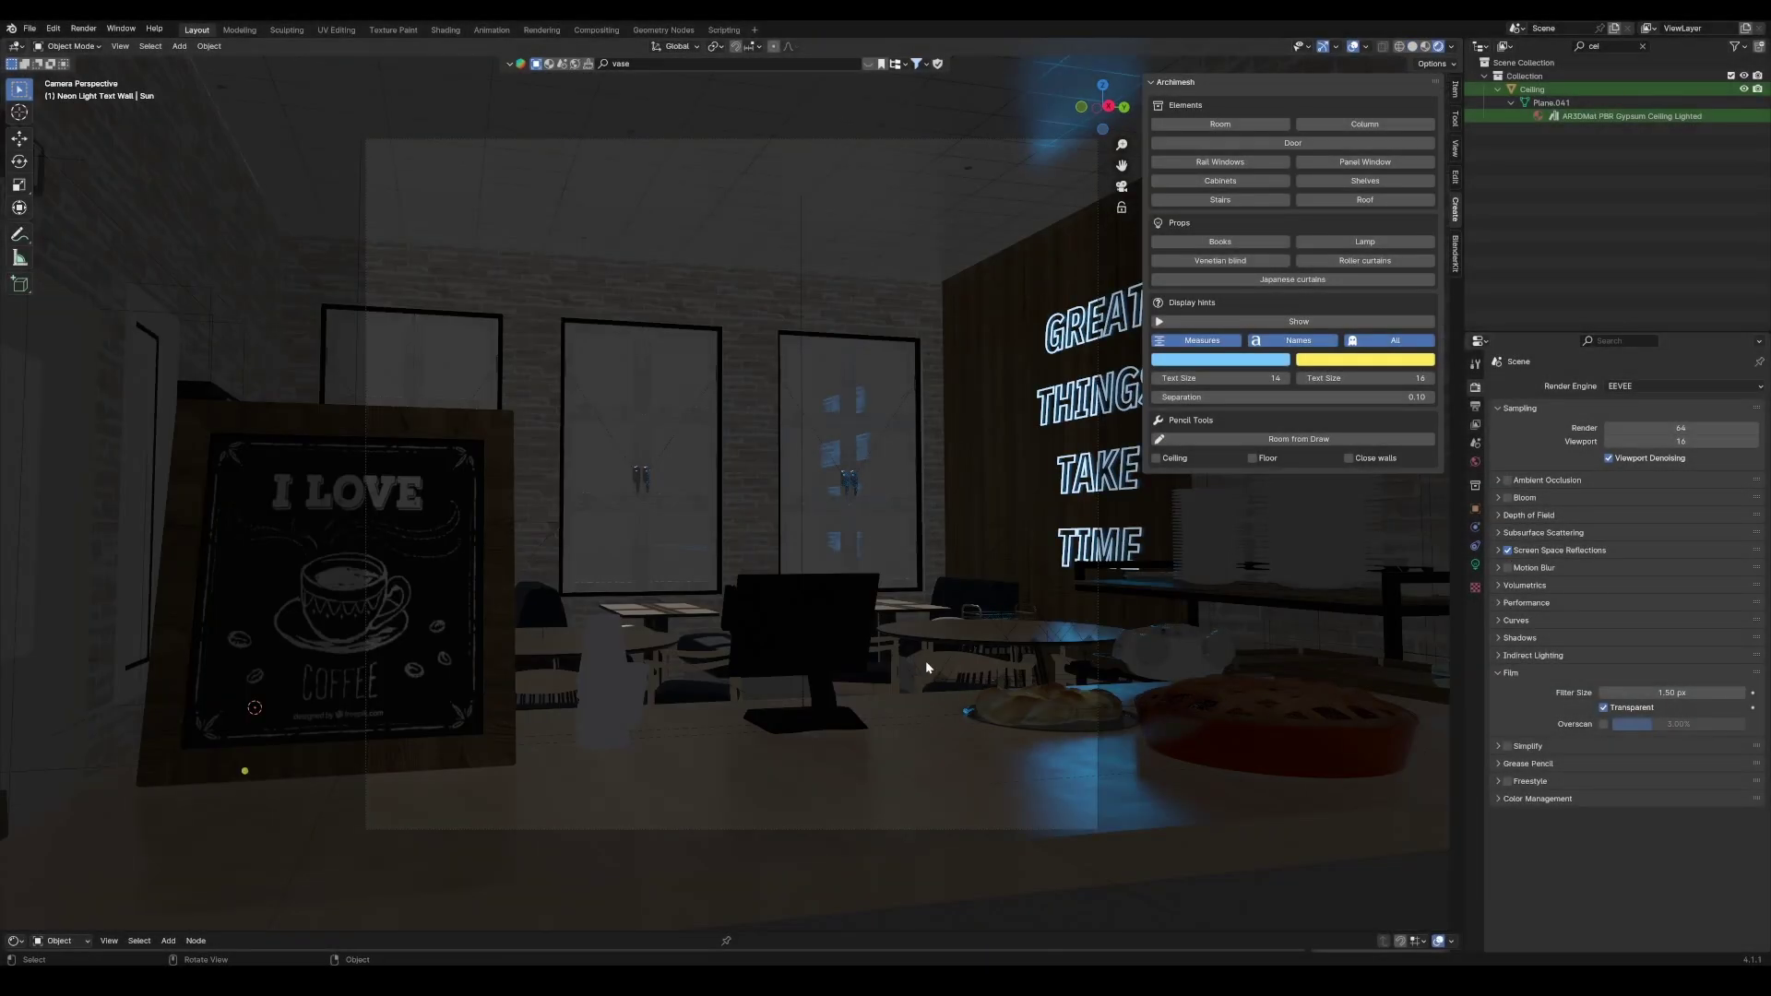
middle_drag(929, 654, 899, 637)
key(KP_0)
click(1507, 496)
click(1498, 603)
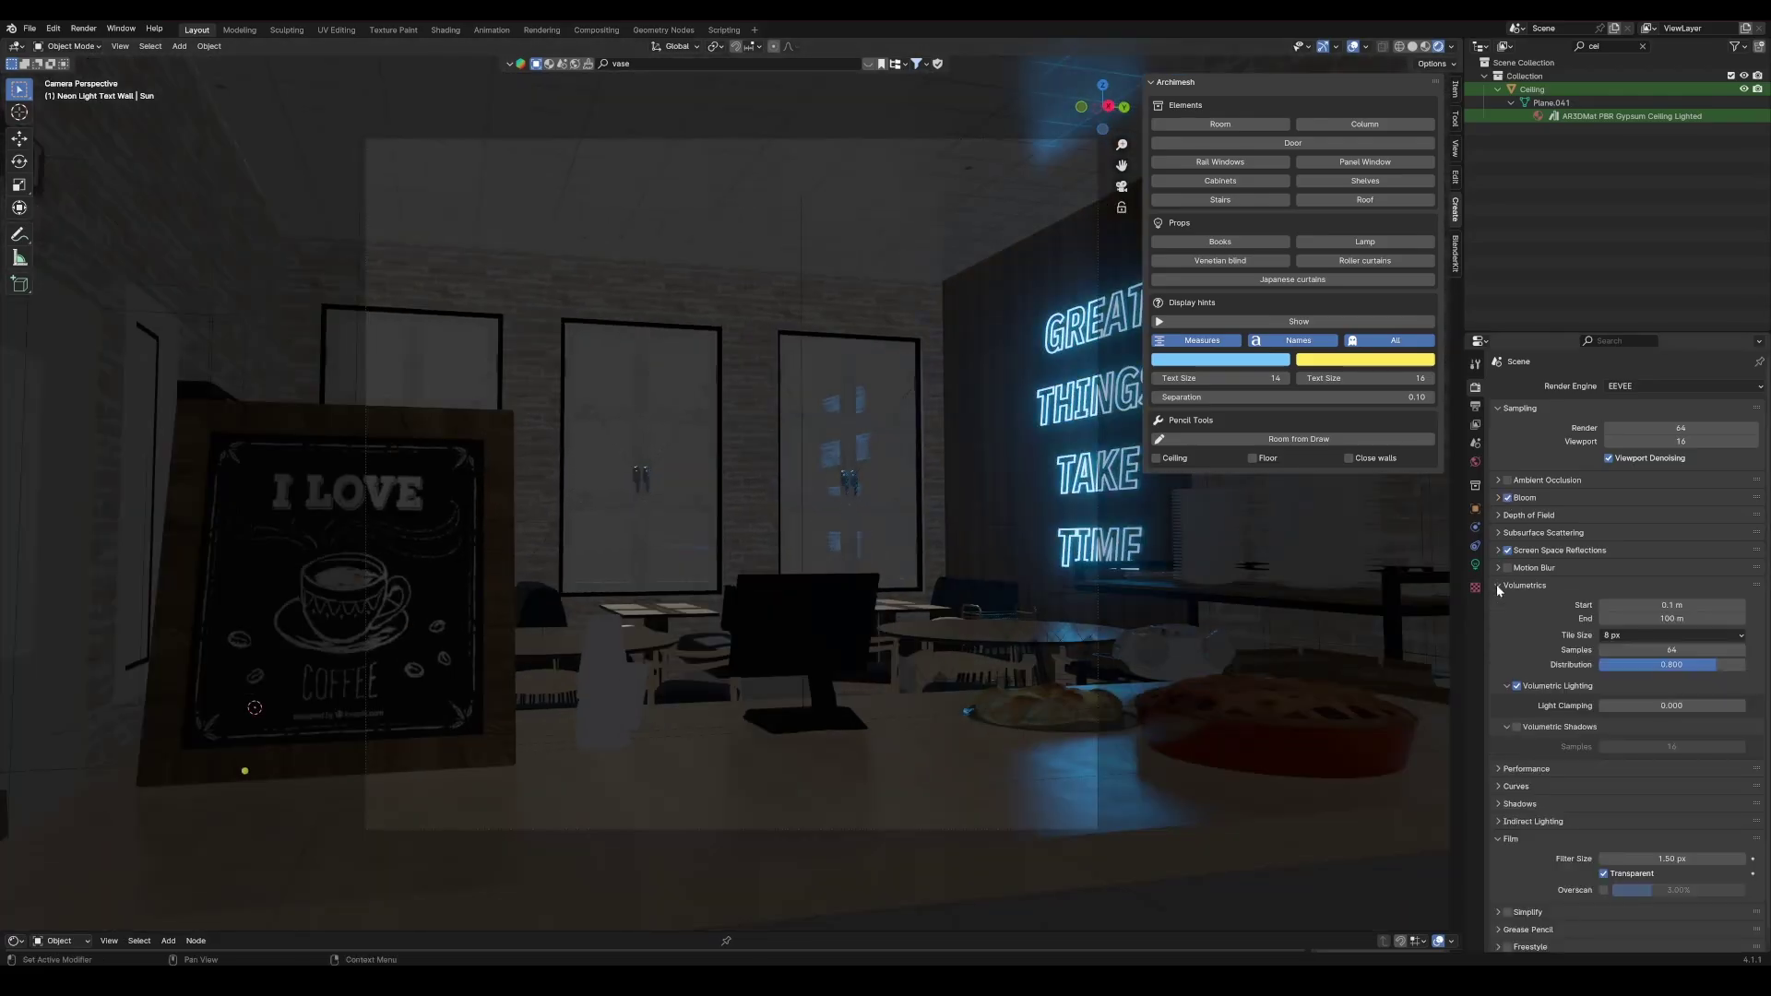
click(1497, 604)
click(1506, 478)
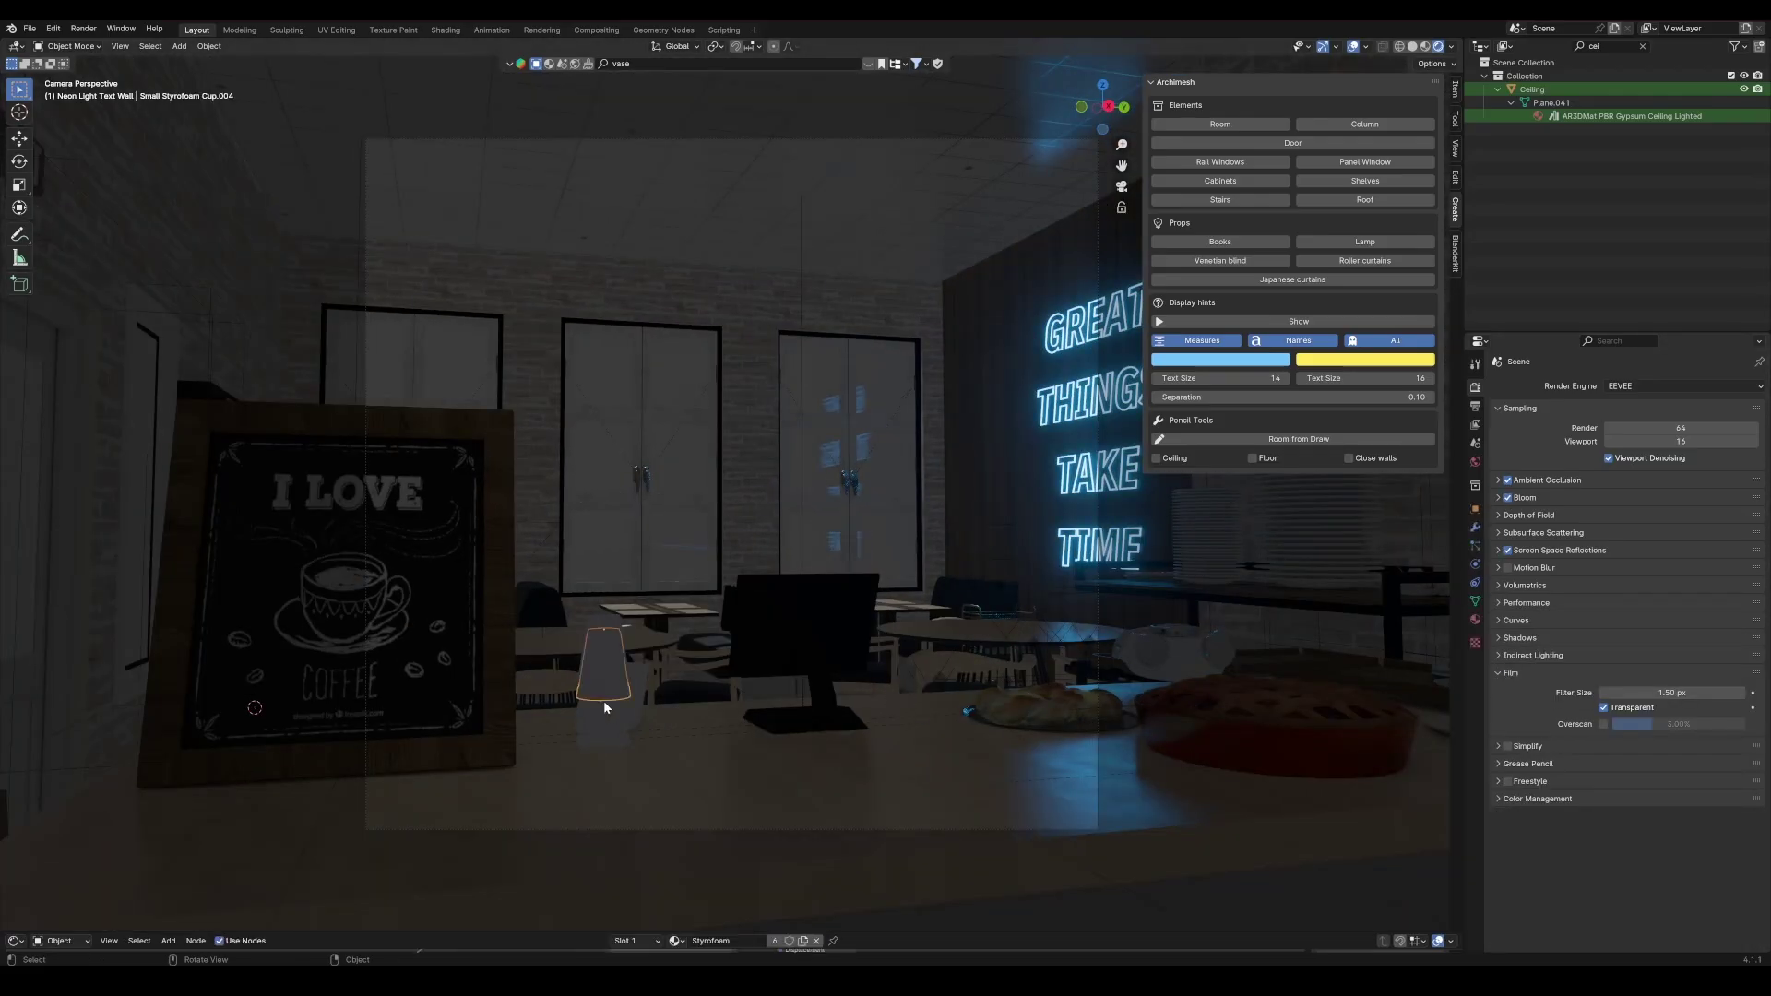
Hide the Ceiling to see inside, and check the sun light's colour.
click(1475, 622)
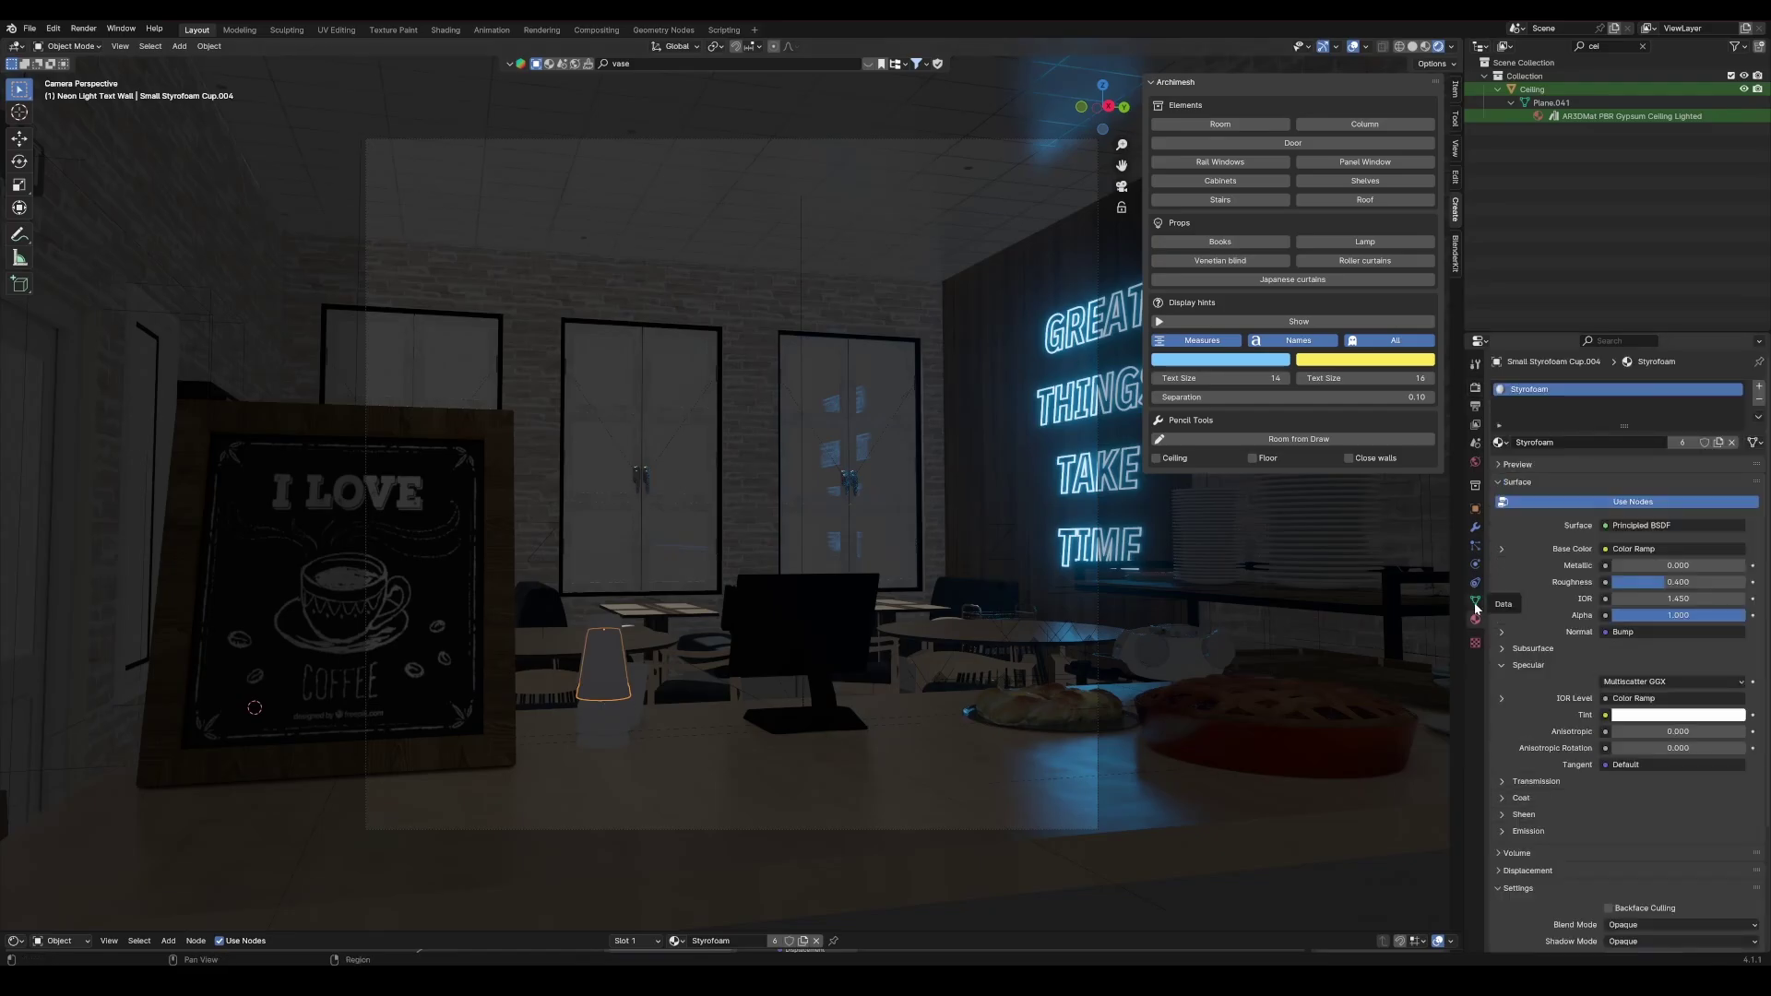
middle_drag(795, 569, 857, 691)
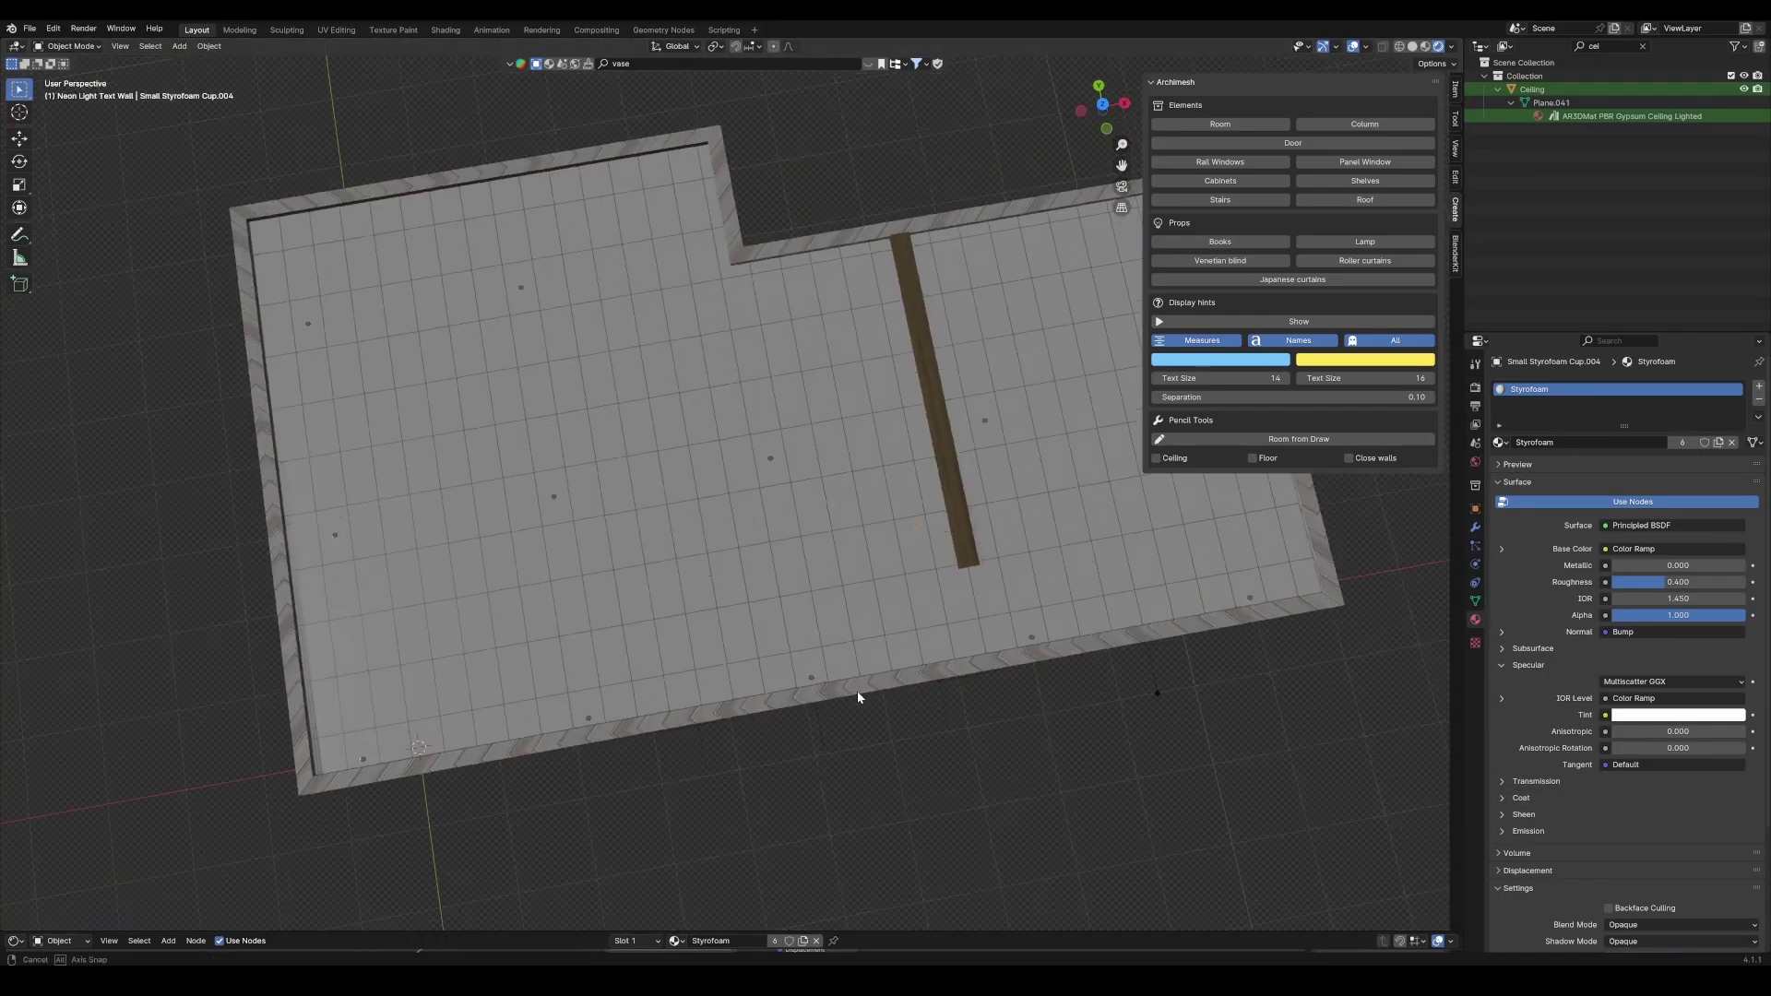
click(773, 605)
key(h)
mouse_move(773, 605)
middle_down()
mouse_move(756, 610)
mouse_move(838, 706)
middle_up()
scroll(838, 707, down, 5)
click(458, 648)
click(1672, 461)
click(1619, 462)
Add a point light and place it over the counter from the top view.
key(shift+a)
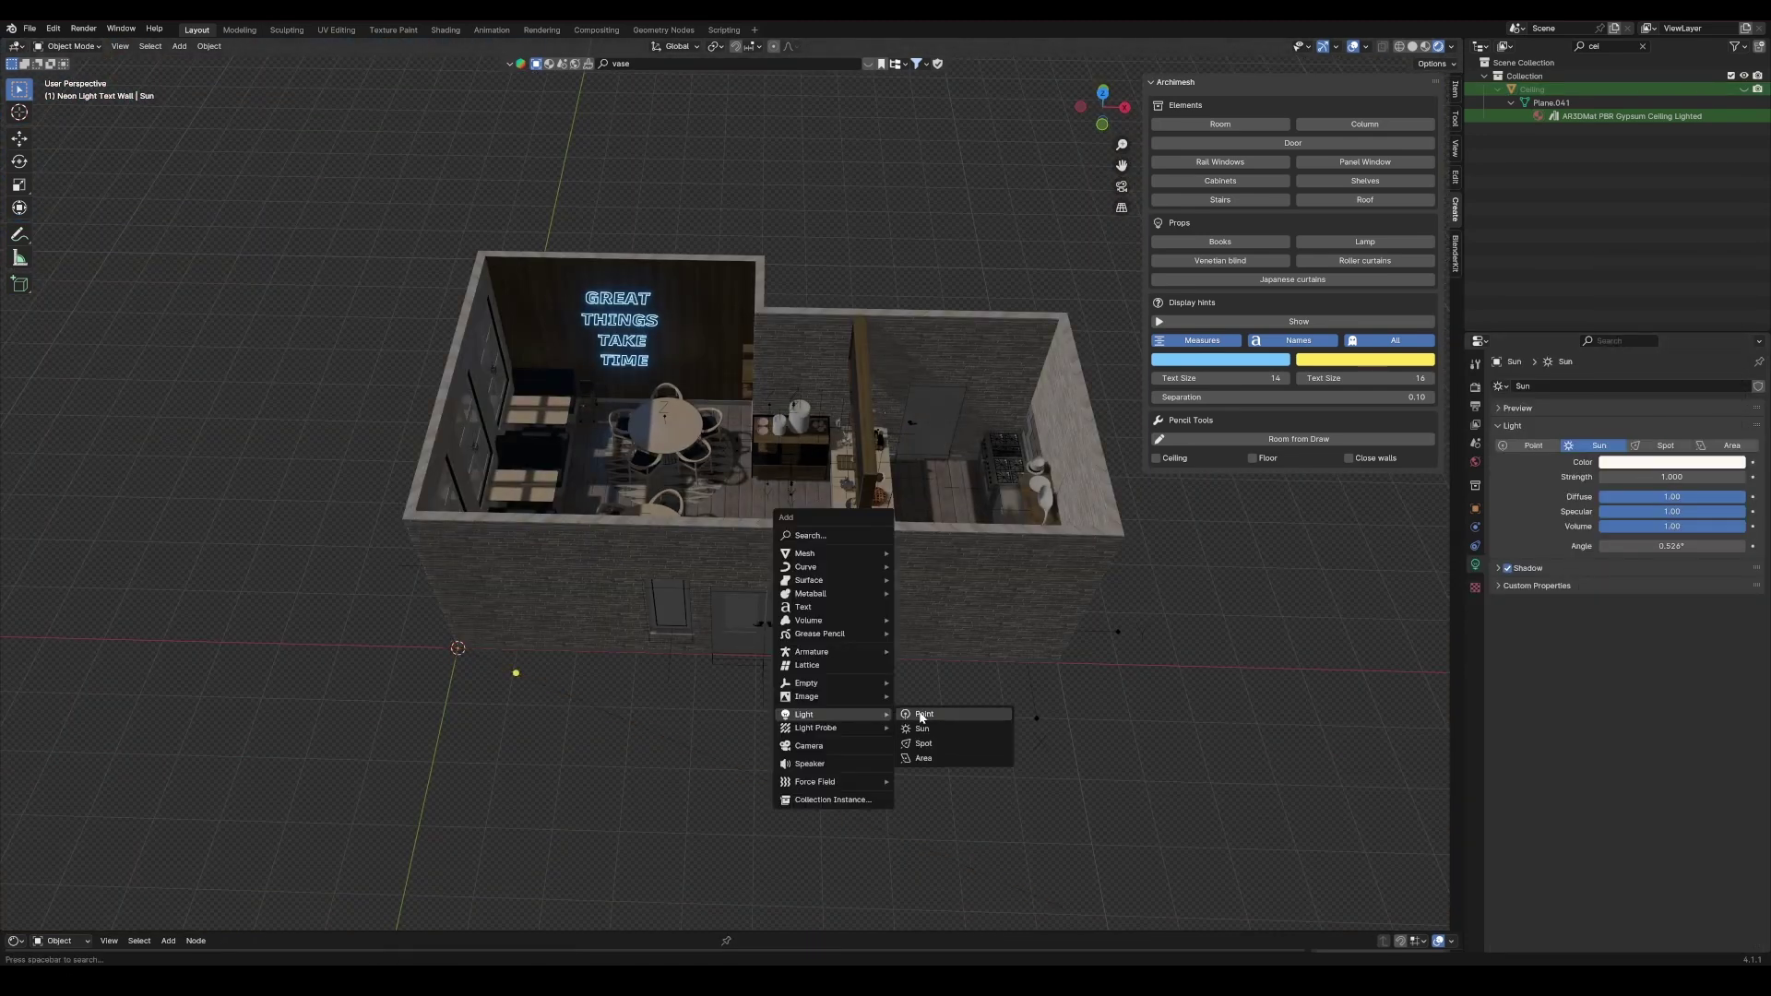
click(925, 715)
key(KP_7)
click(795, 512)
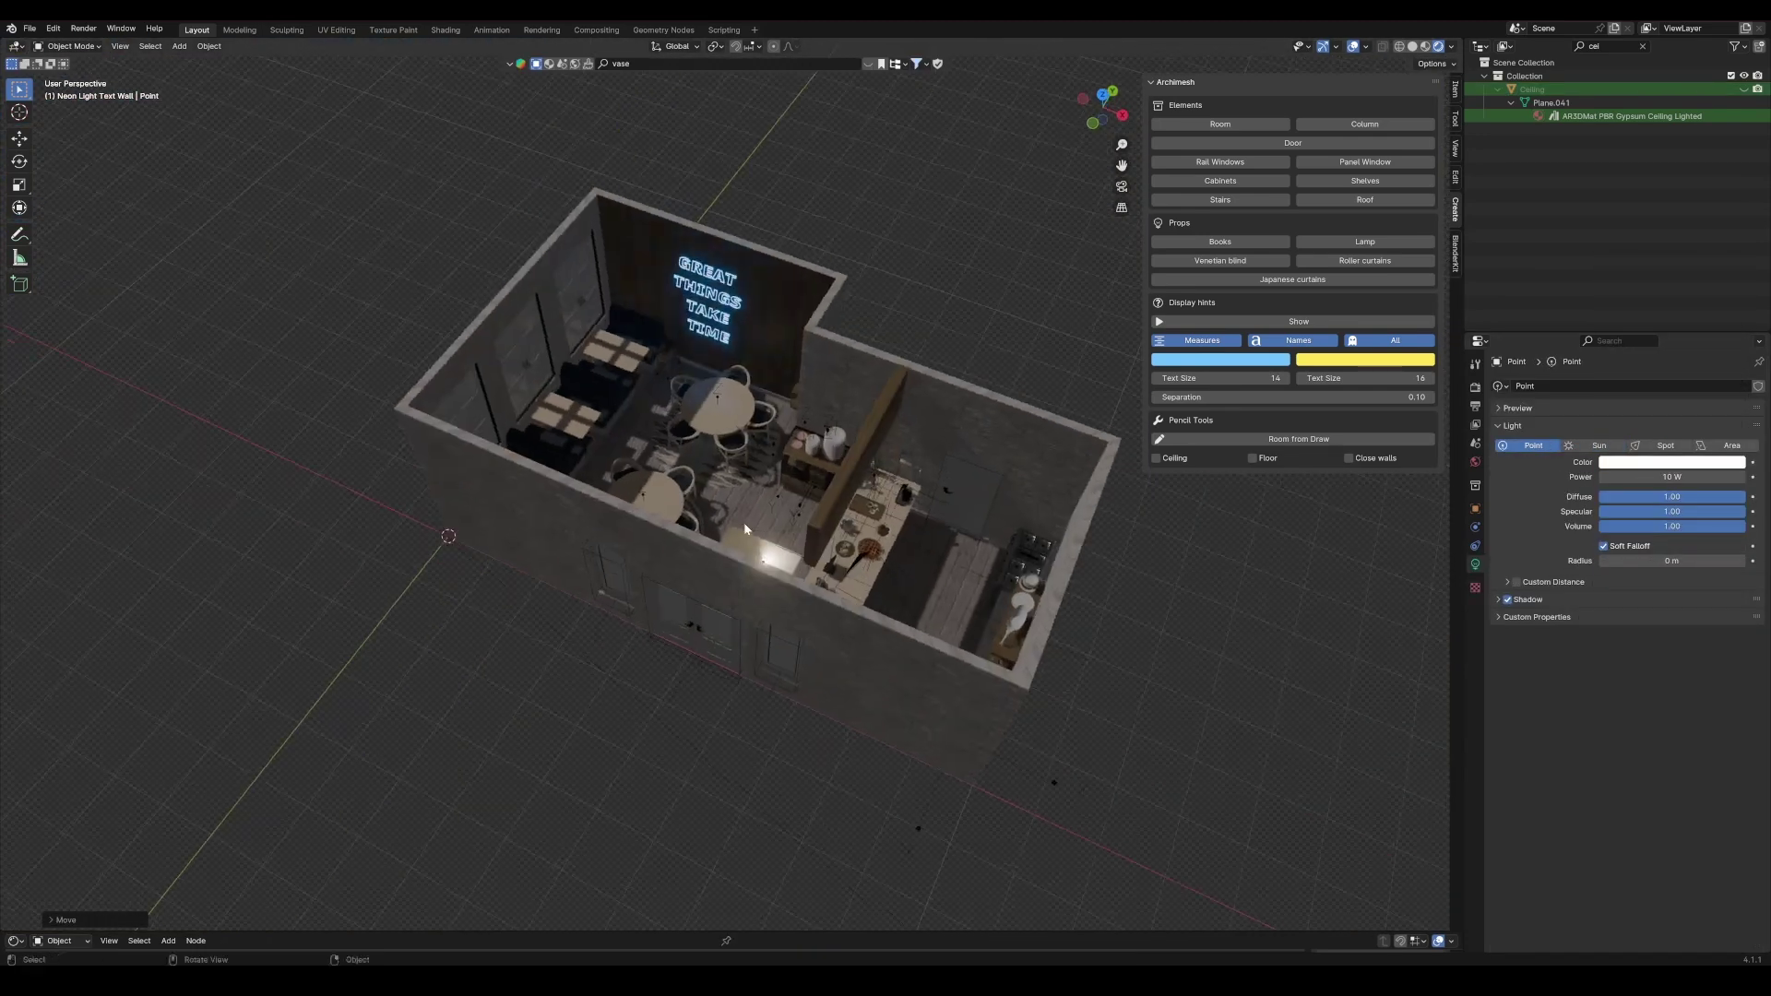
middle_drag(796, 512, 818, 539)
scroll(818, 540, up, 5)
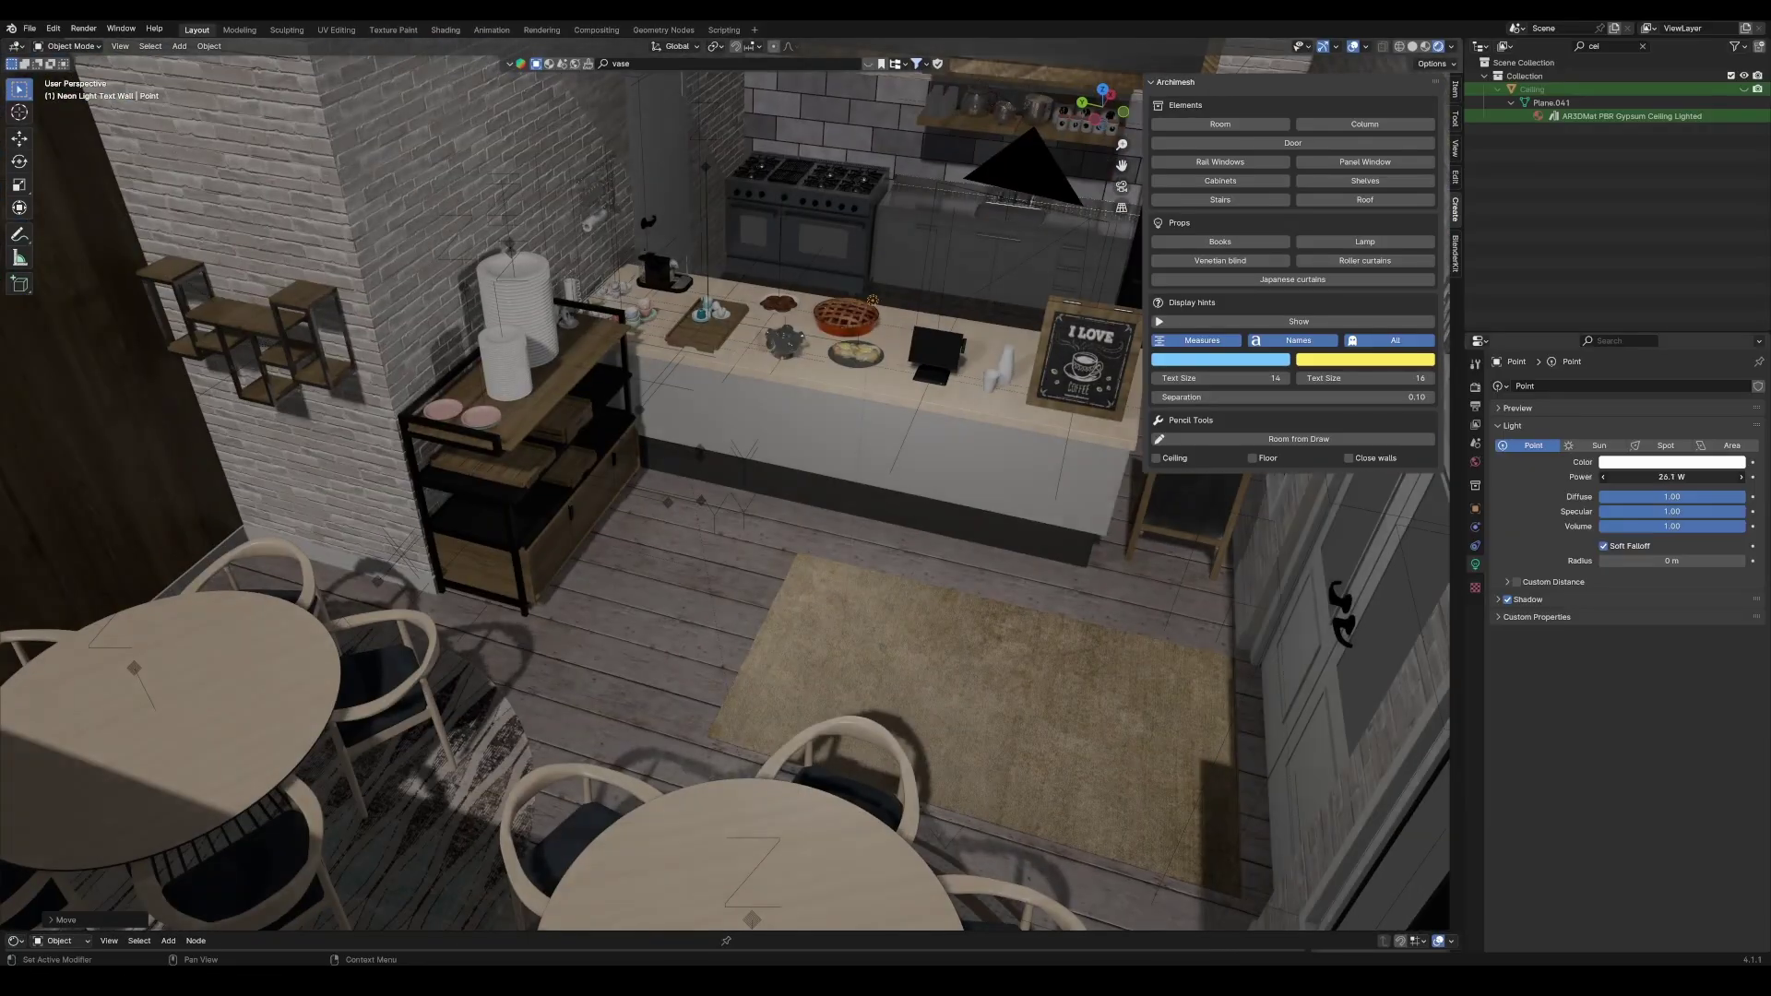